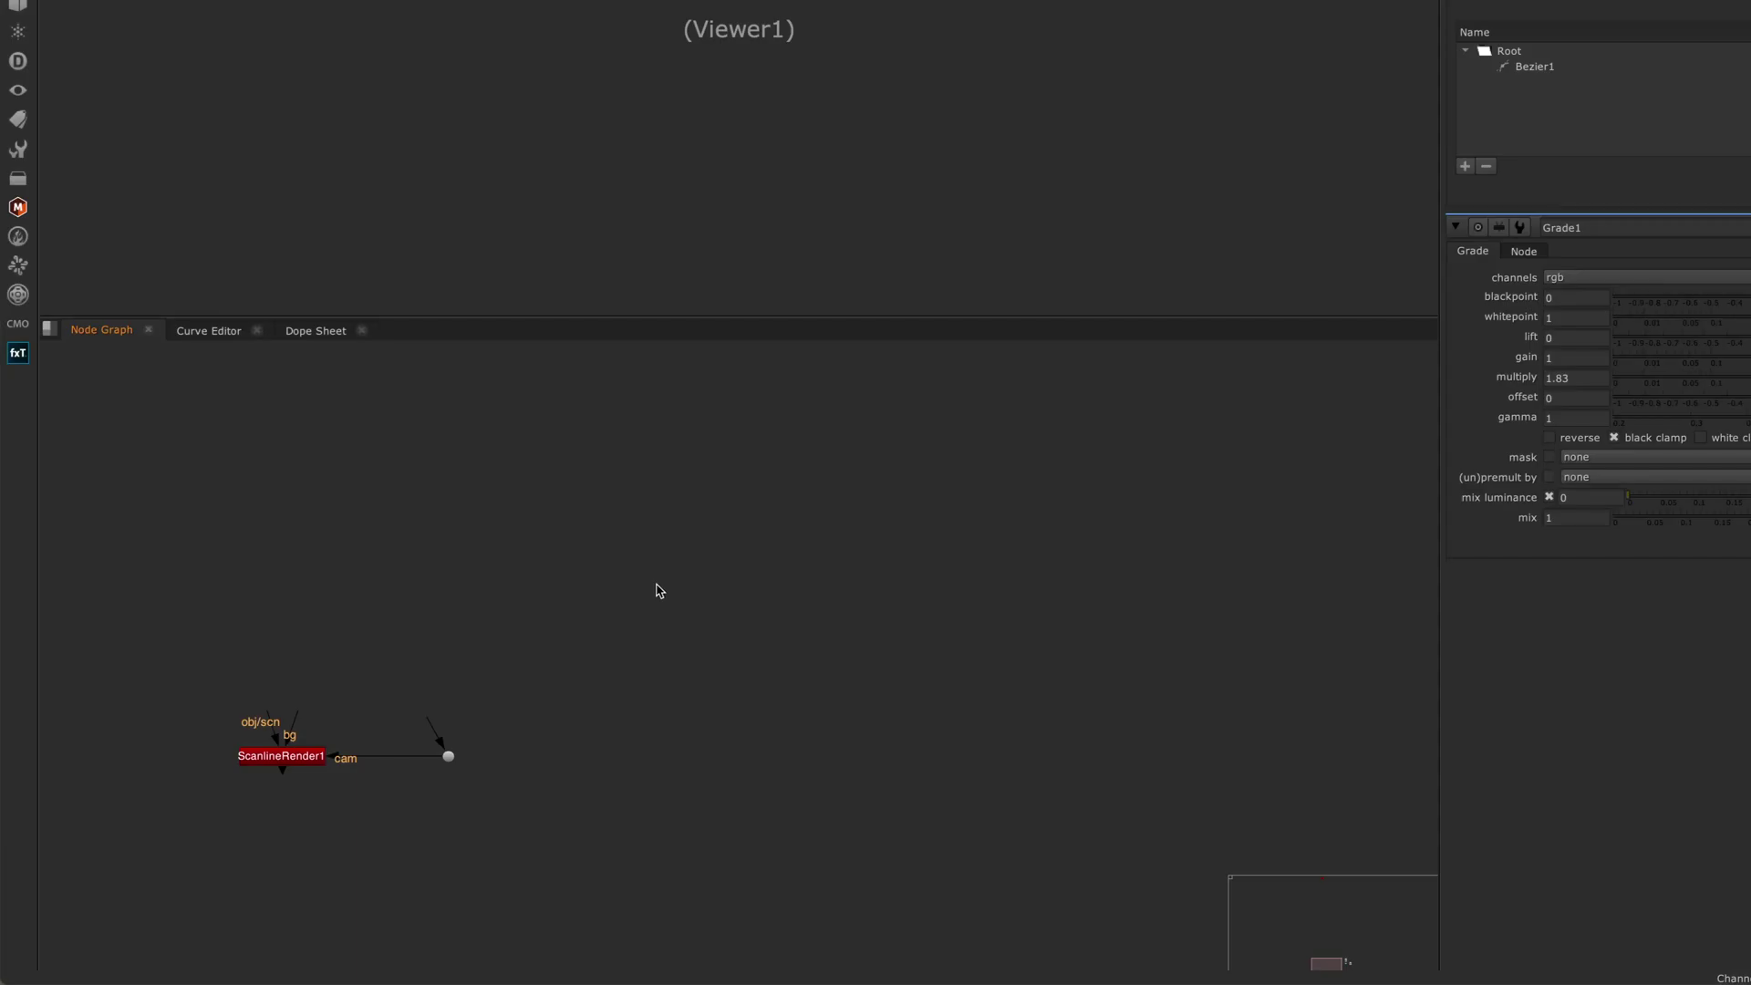
middle_click_drag(657, 591, 1045, 511)
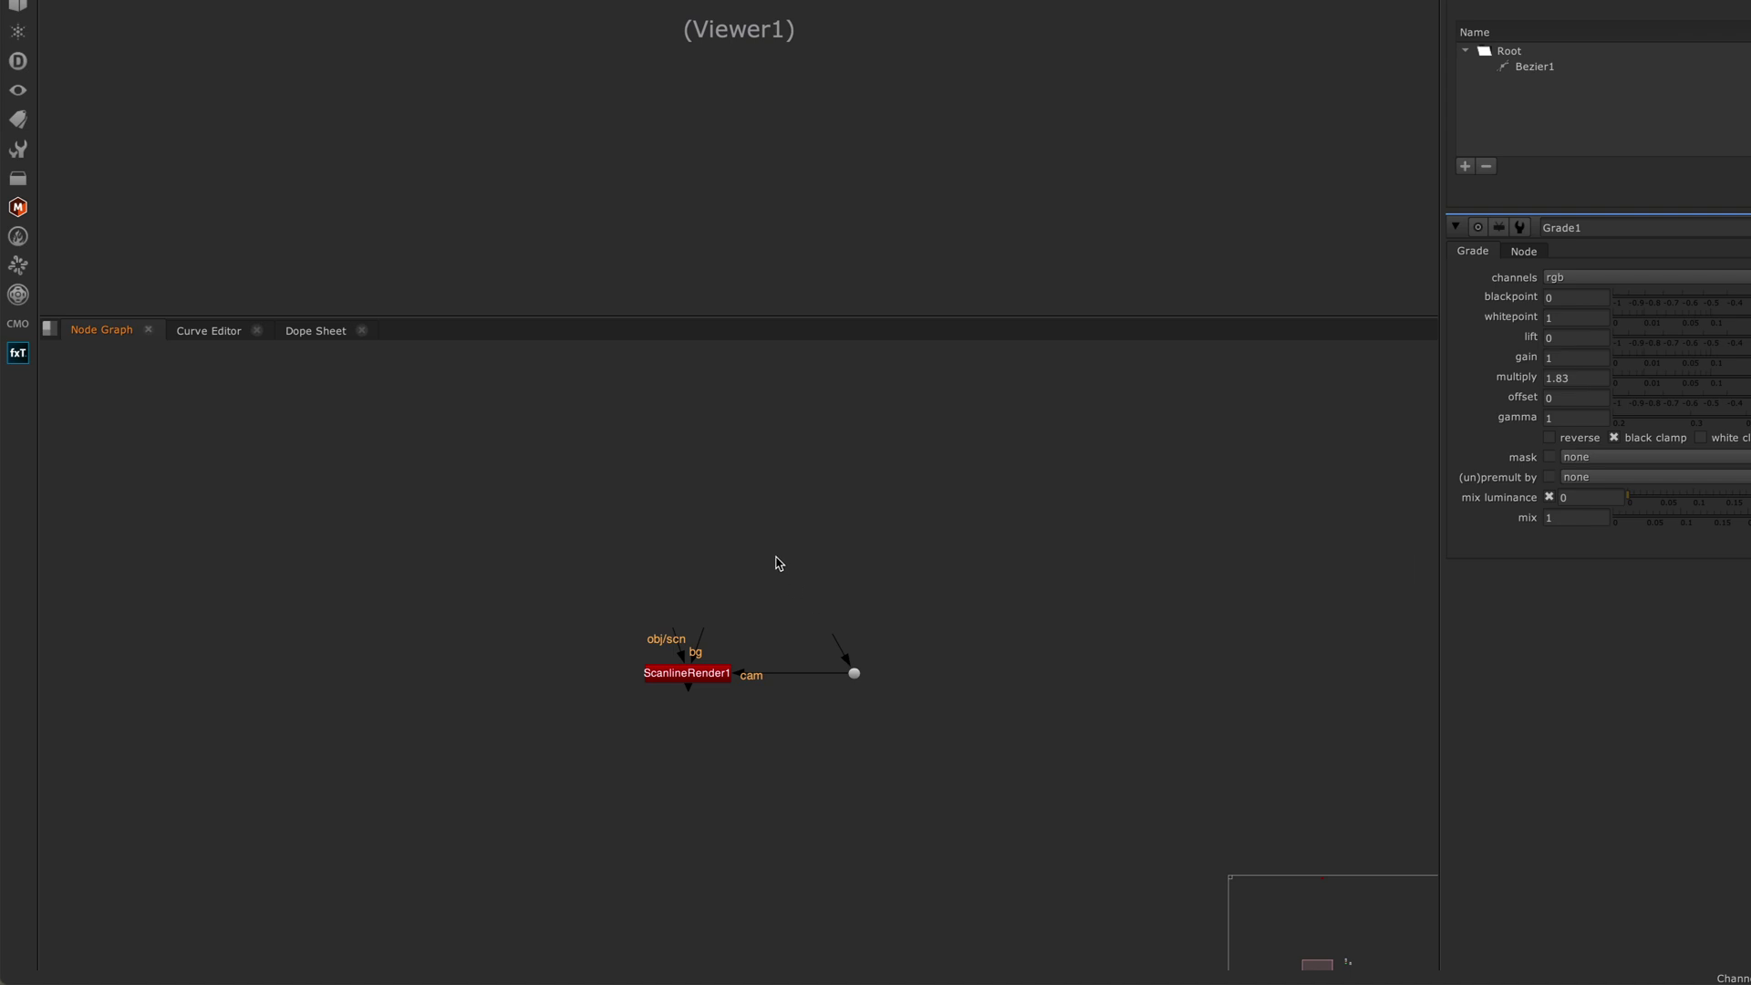
left_click_drag(783, 607, 910, 721)
left_click_drag(835, 652, 821, 570)
scroll(802, 599, "down", 1)
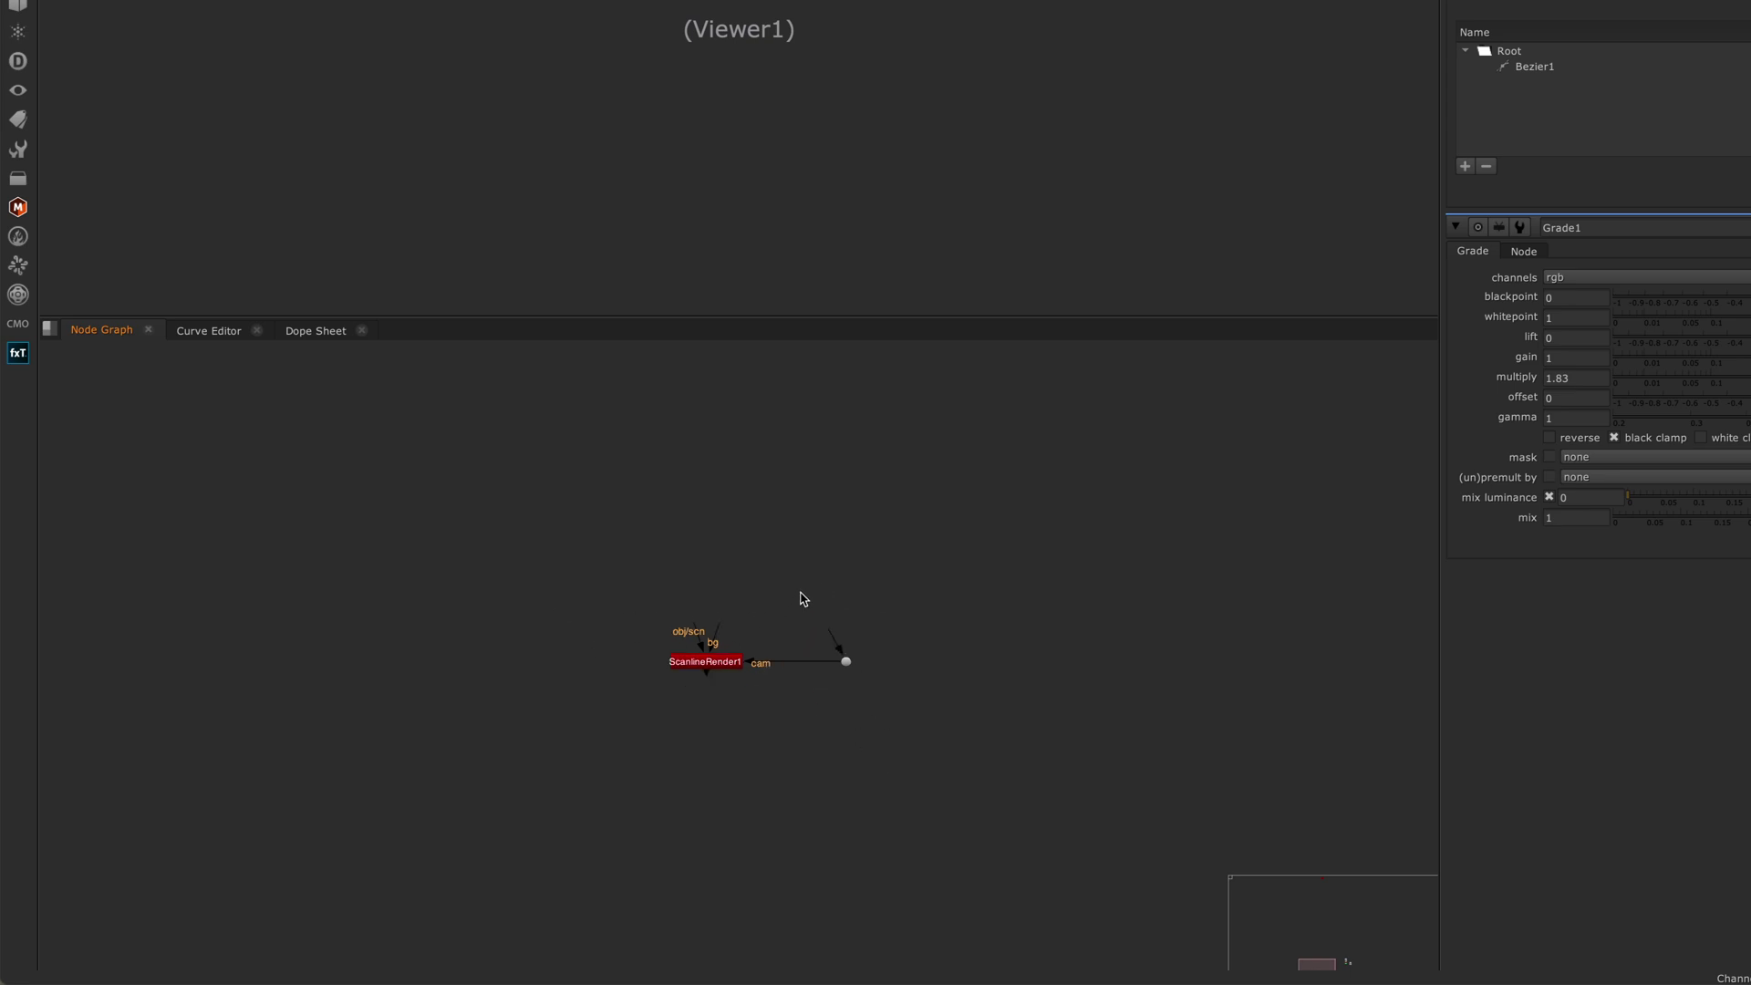
key("f")
middle_click_drag(790, 636, 1176, 470)
scroll(1036, 840, "up", 1)
middle_click_drag(1030, 844, 1120, 466)
scroll(1115, 573, "up", 7)
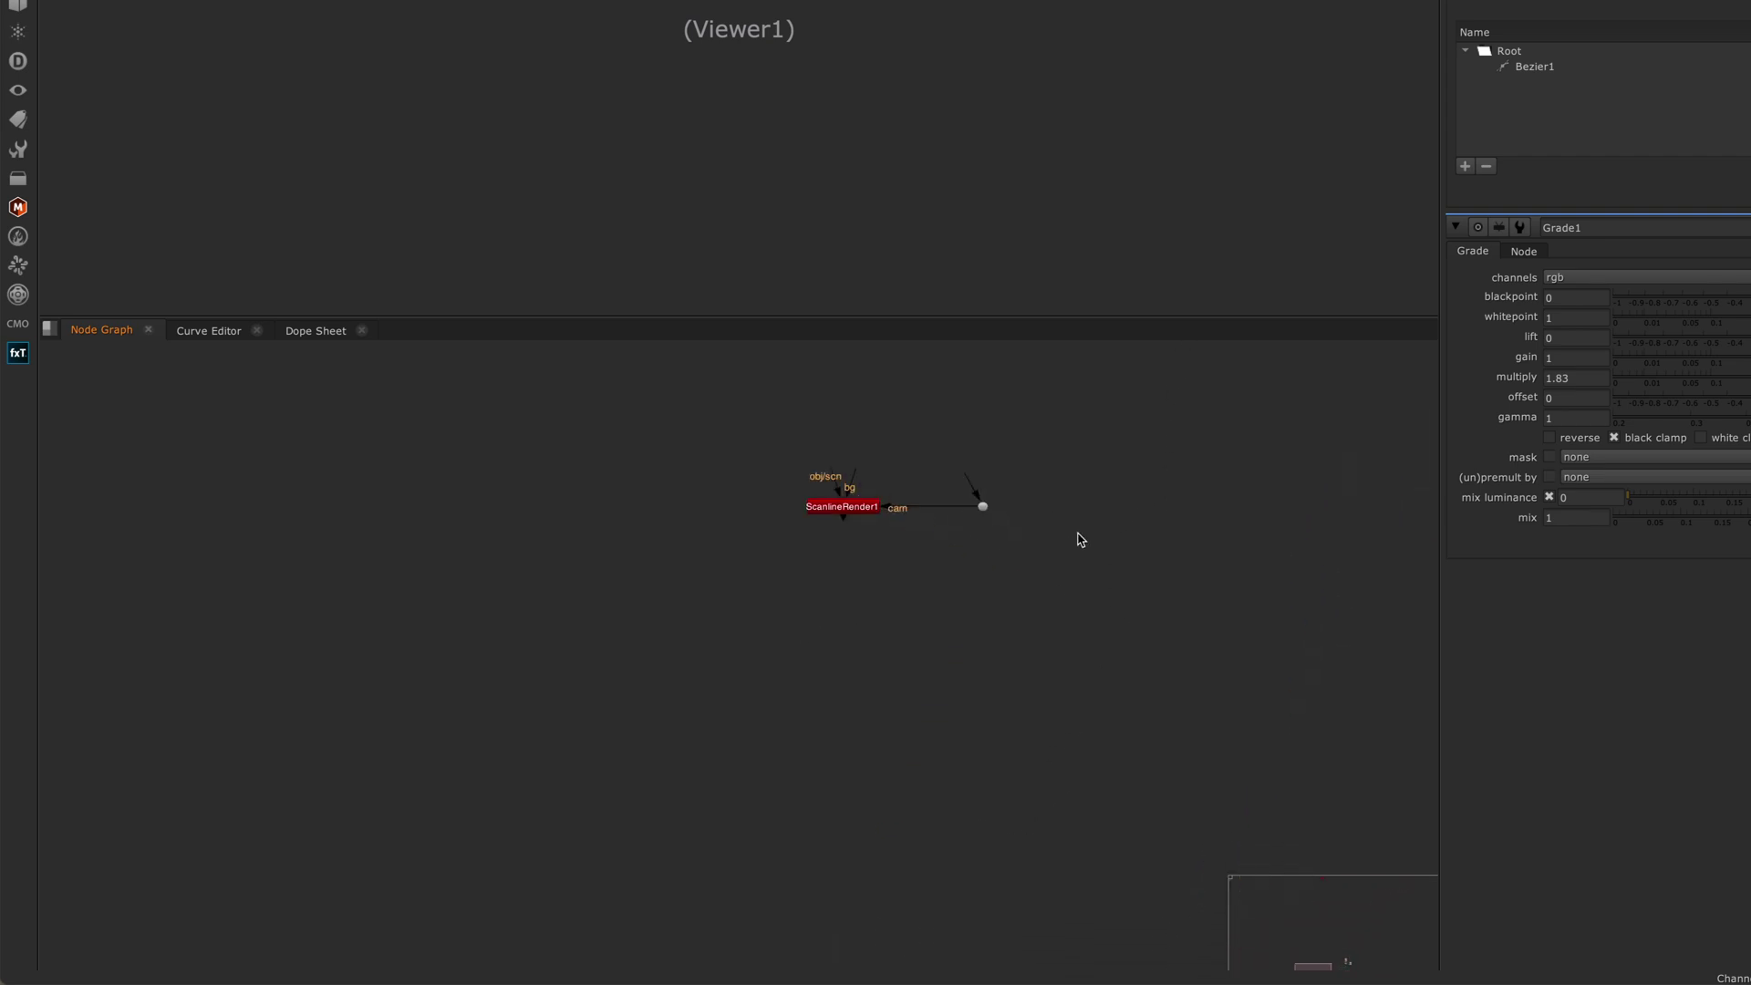
middle_click_drag(1079, 539, 1113, 698)
scroll(1118, 618, "up", 1)
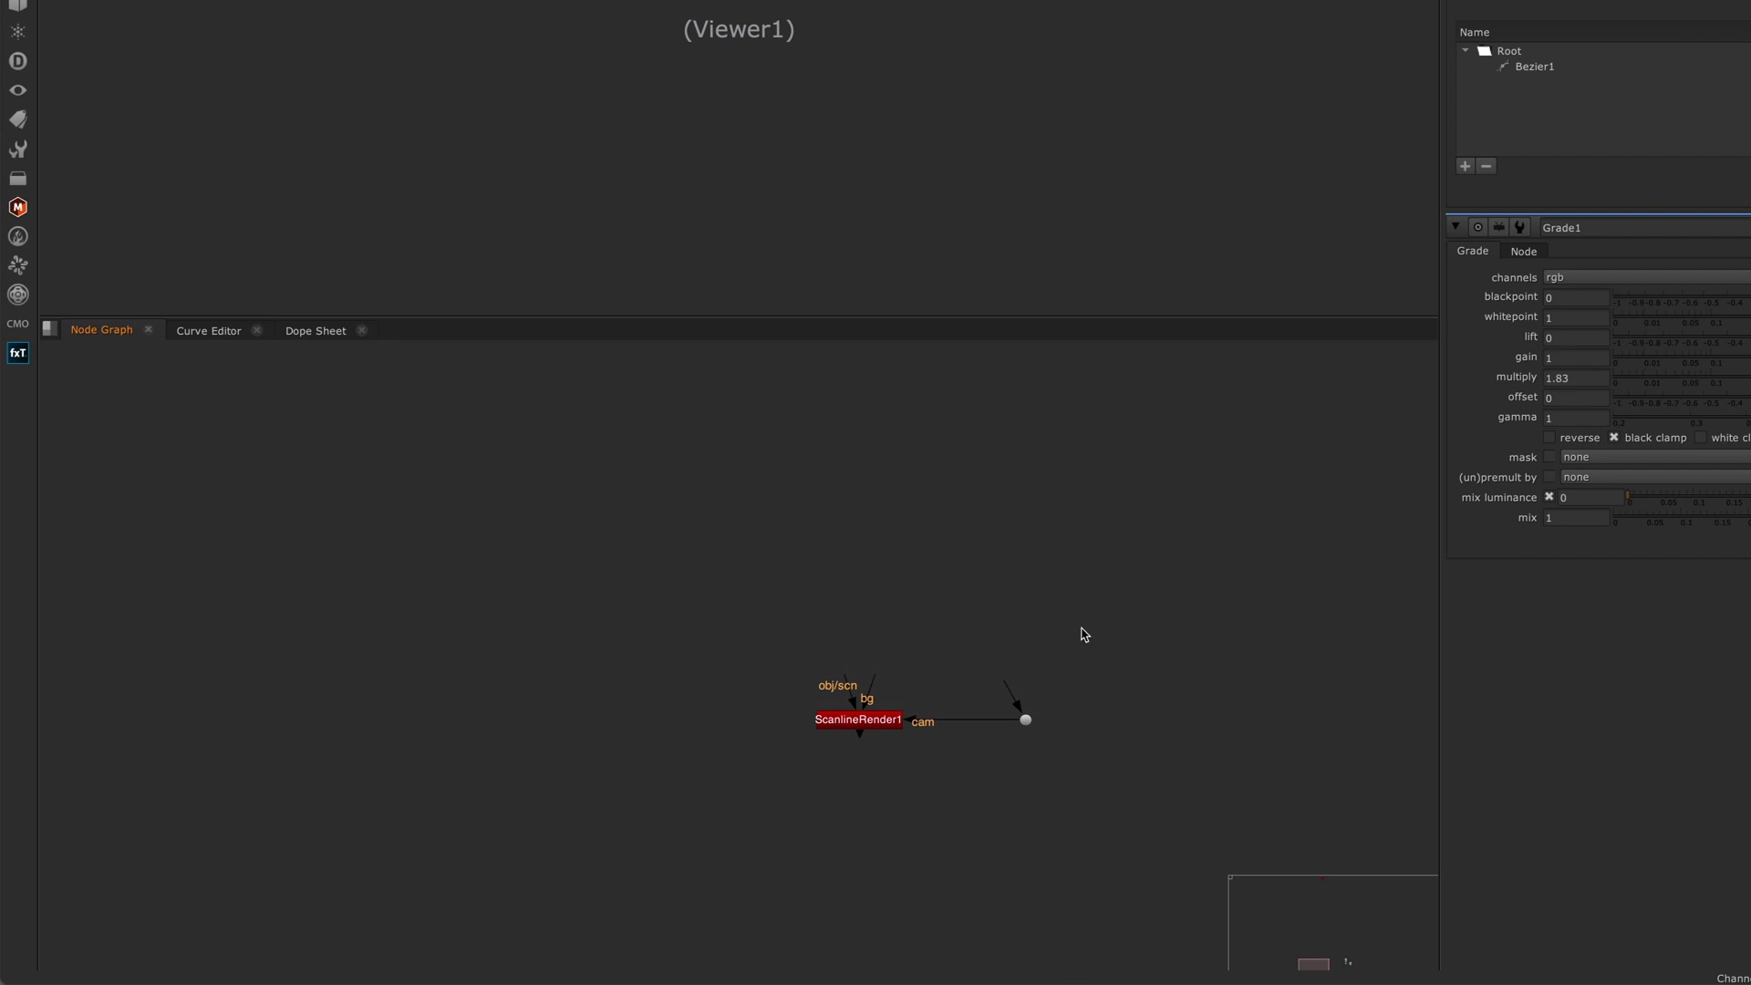
- Connect the input of the dot feeding ScanlineRender1's cam input directly to the distant Camera1 node
left_click_drag(1019, 694, 1022, 555)
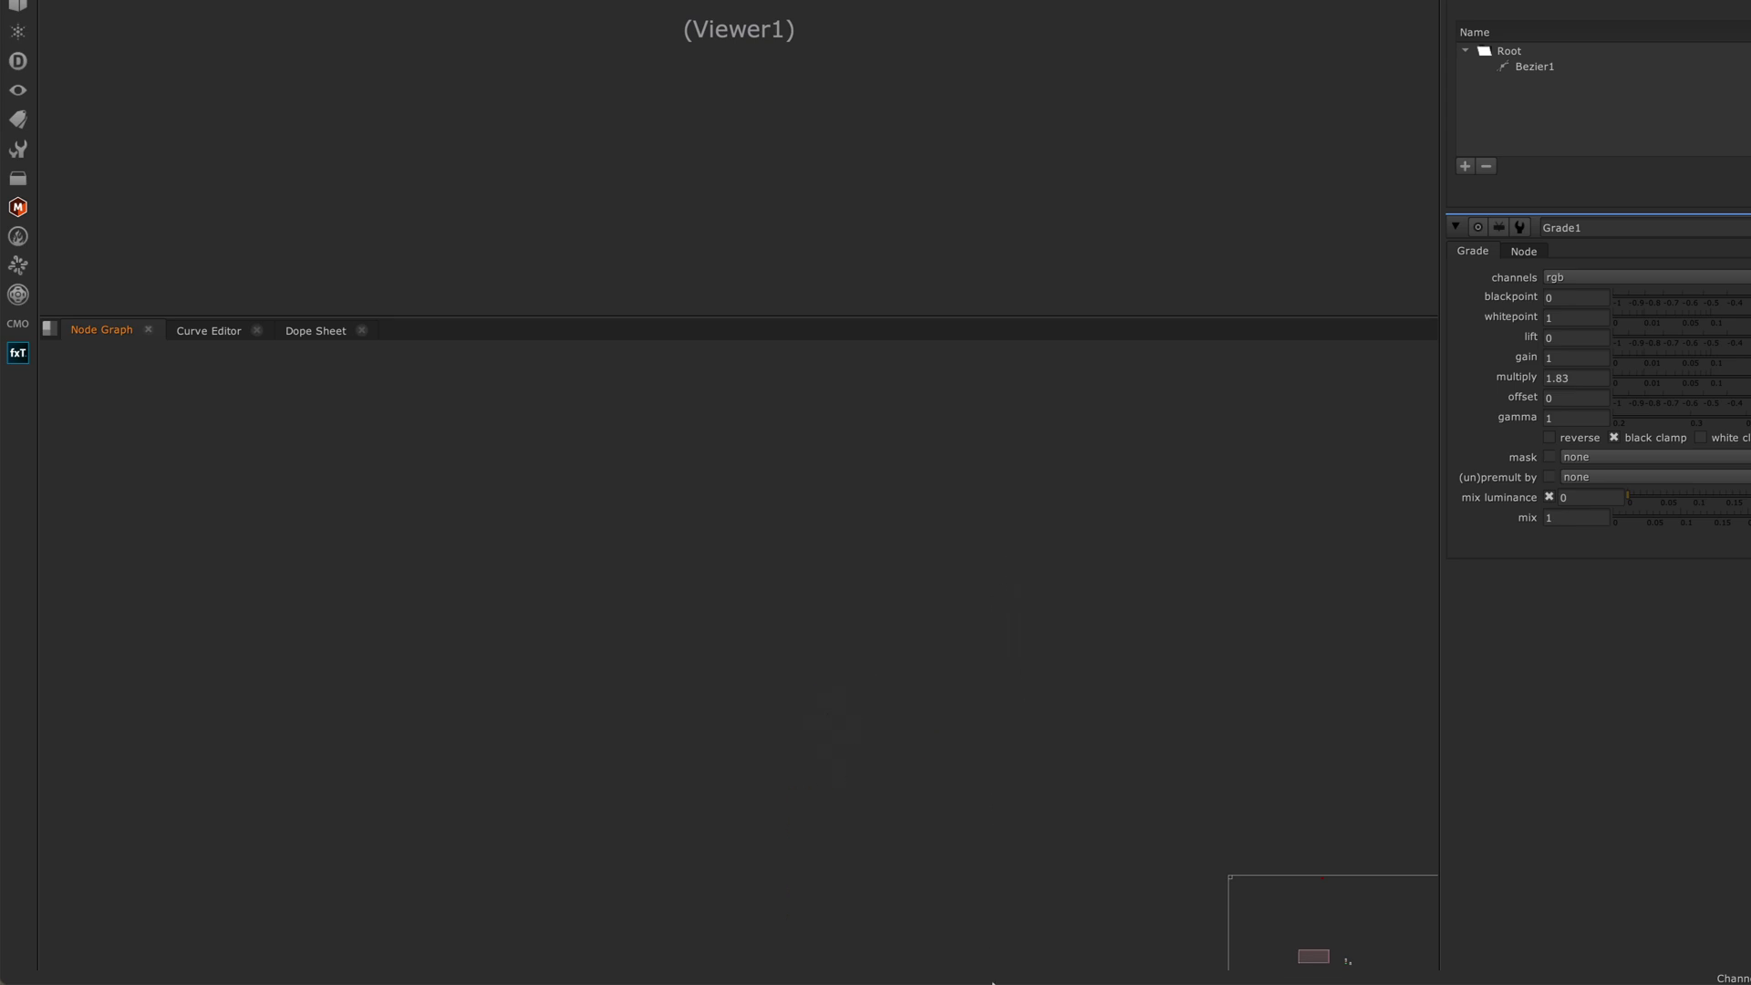
left_click_drag(1044, 969, 1003, 967)
middle_click_drag(1042, 570, 994, 966)
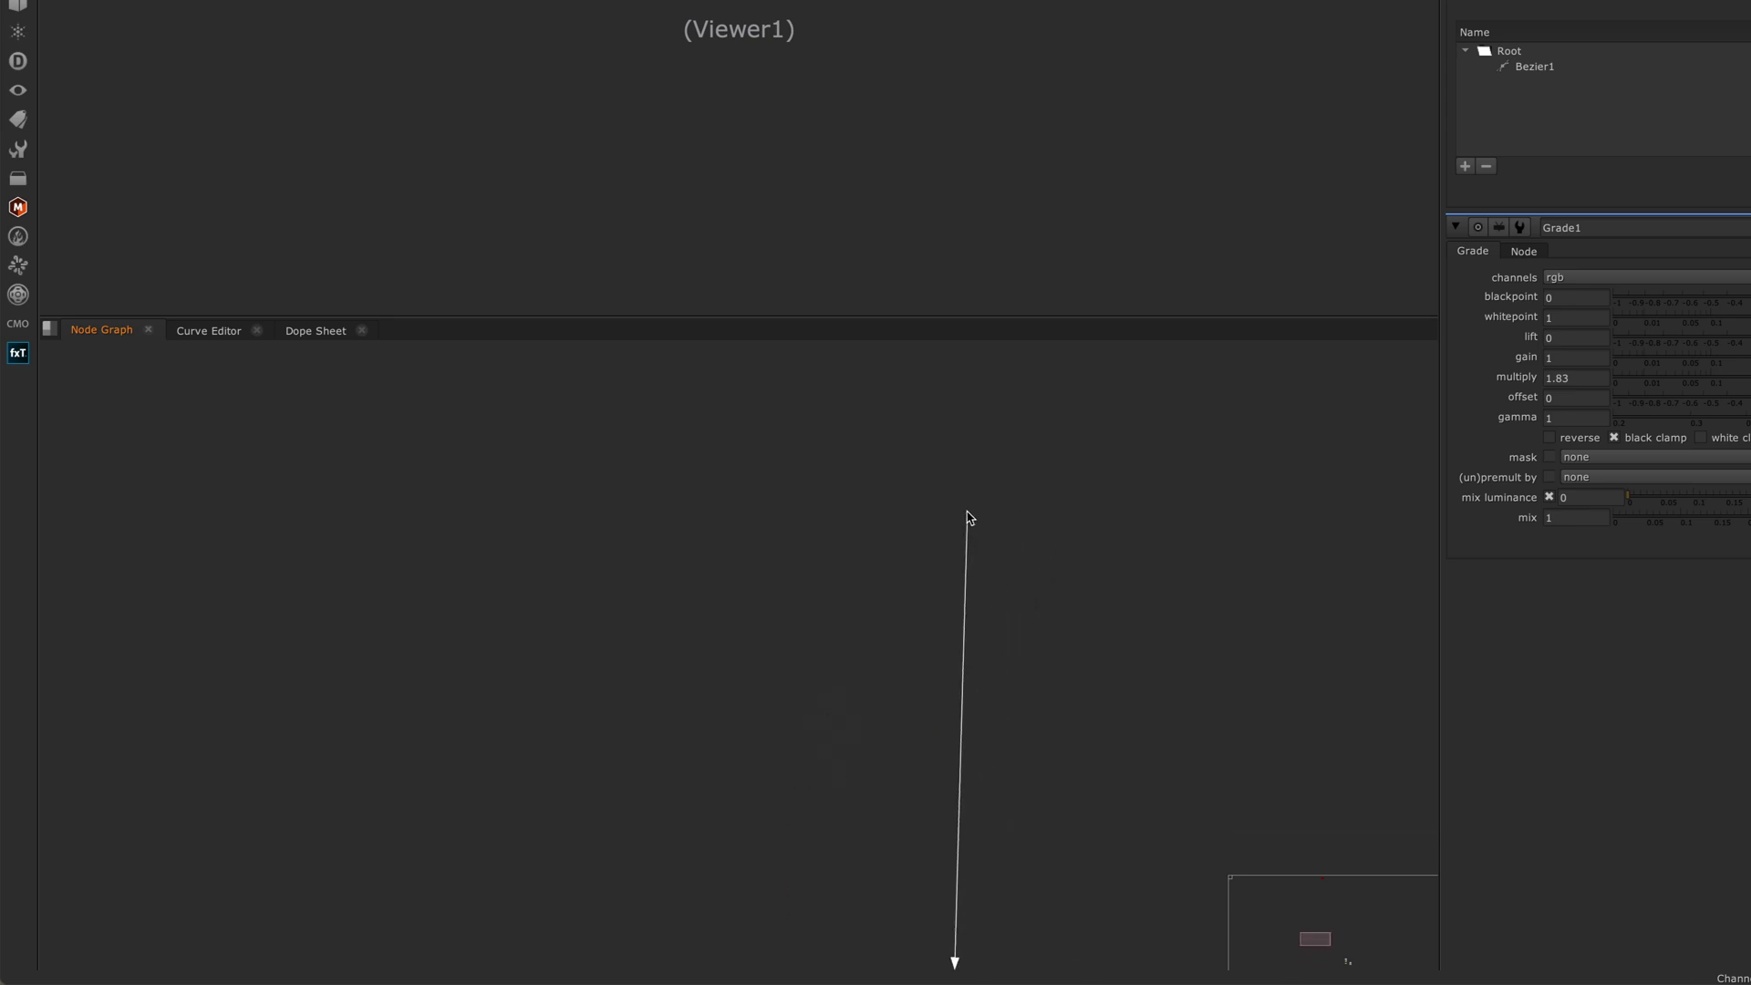
mouse_move(974, 518)
middle_mouse_down()
mouse_move(954, 965)
mouse_move(972, 965)
middle_mouse_up()
left_click_drag(974, 970, 1007, 908)
mouse_move(1014, 470)
middle_mouse_down()
mouse_move(996, 903)
mouse_move(990, 730)
middle_mouse_up()
left_click_drag(964, 559, 967, 558)
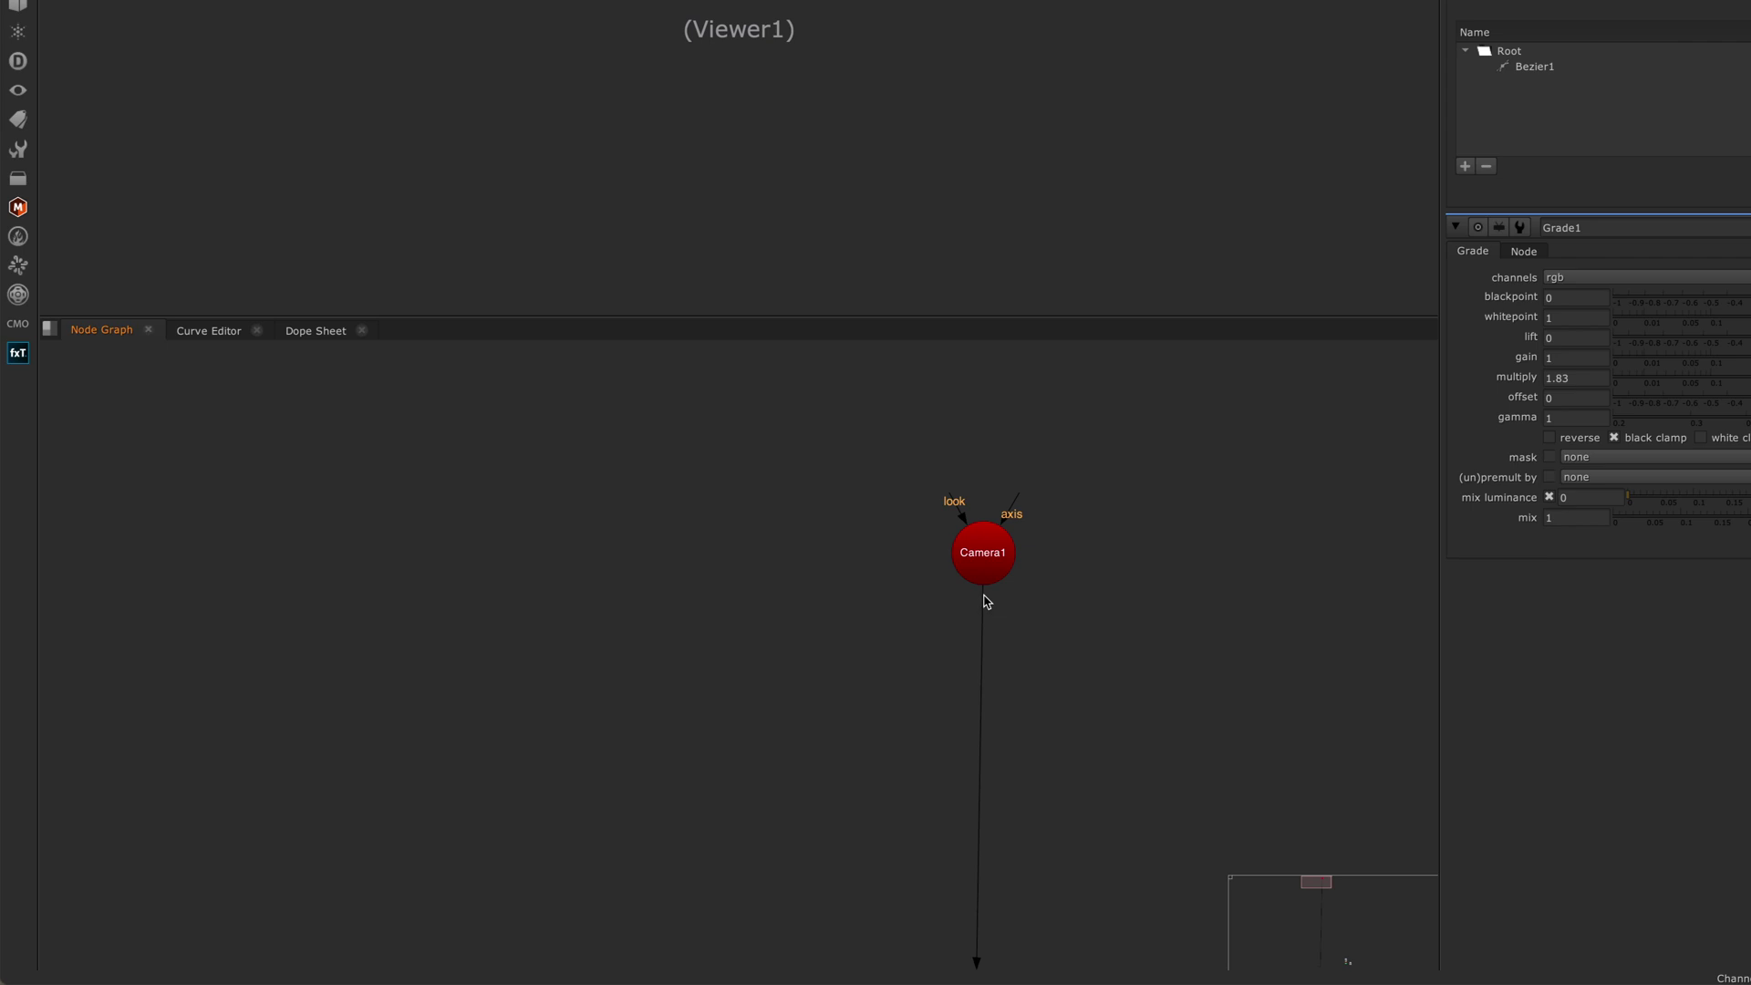
- Disconnect the dot's input pipe from Camera1
left_click_drag(985, 600, 990, 600)
scroll(978, 598, "down", 4)
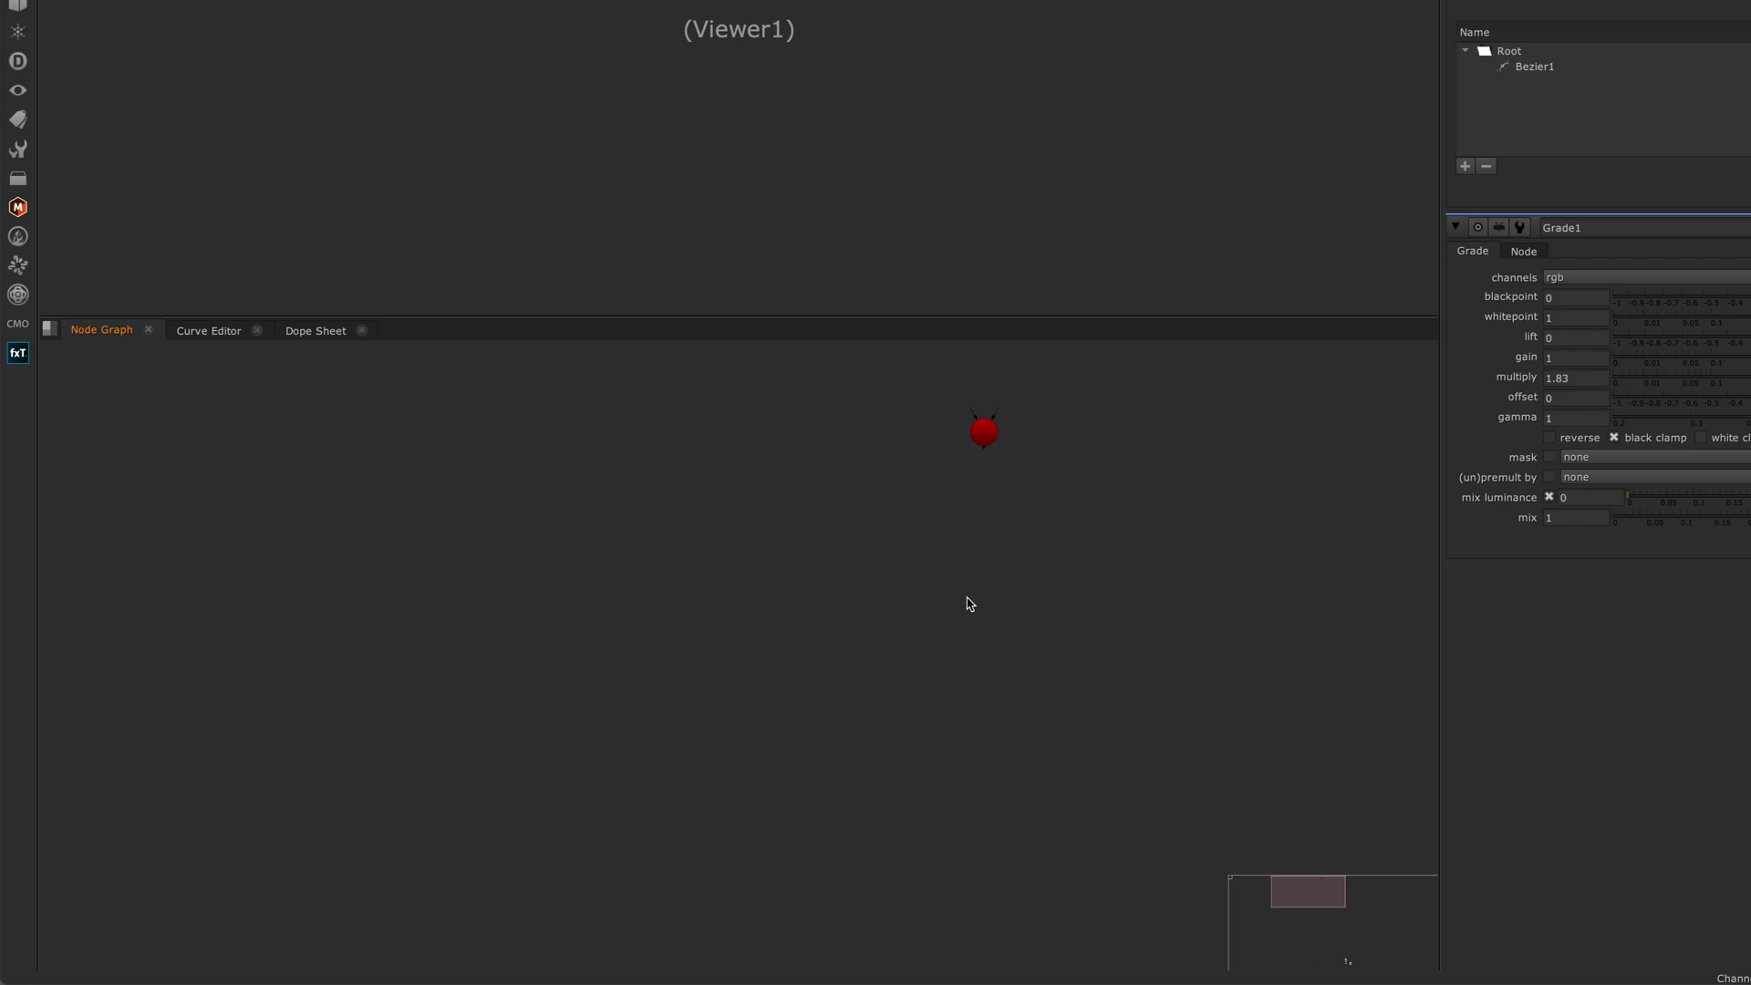
scroll(969, 604, "down", 5)
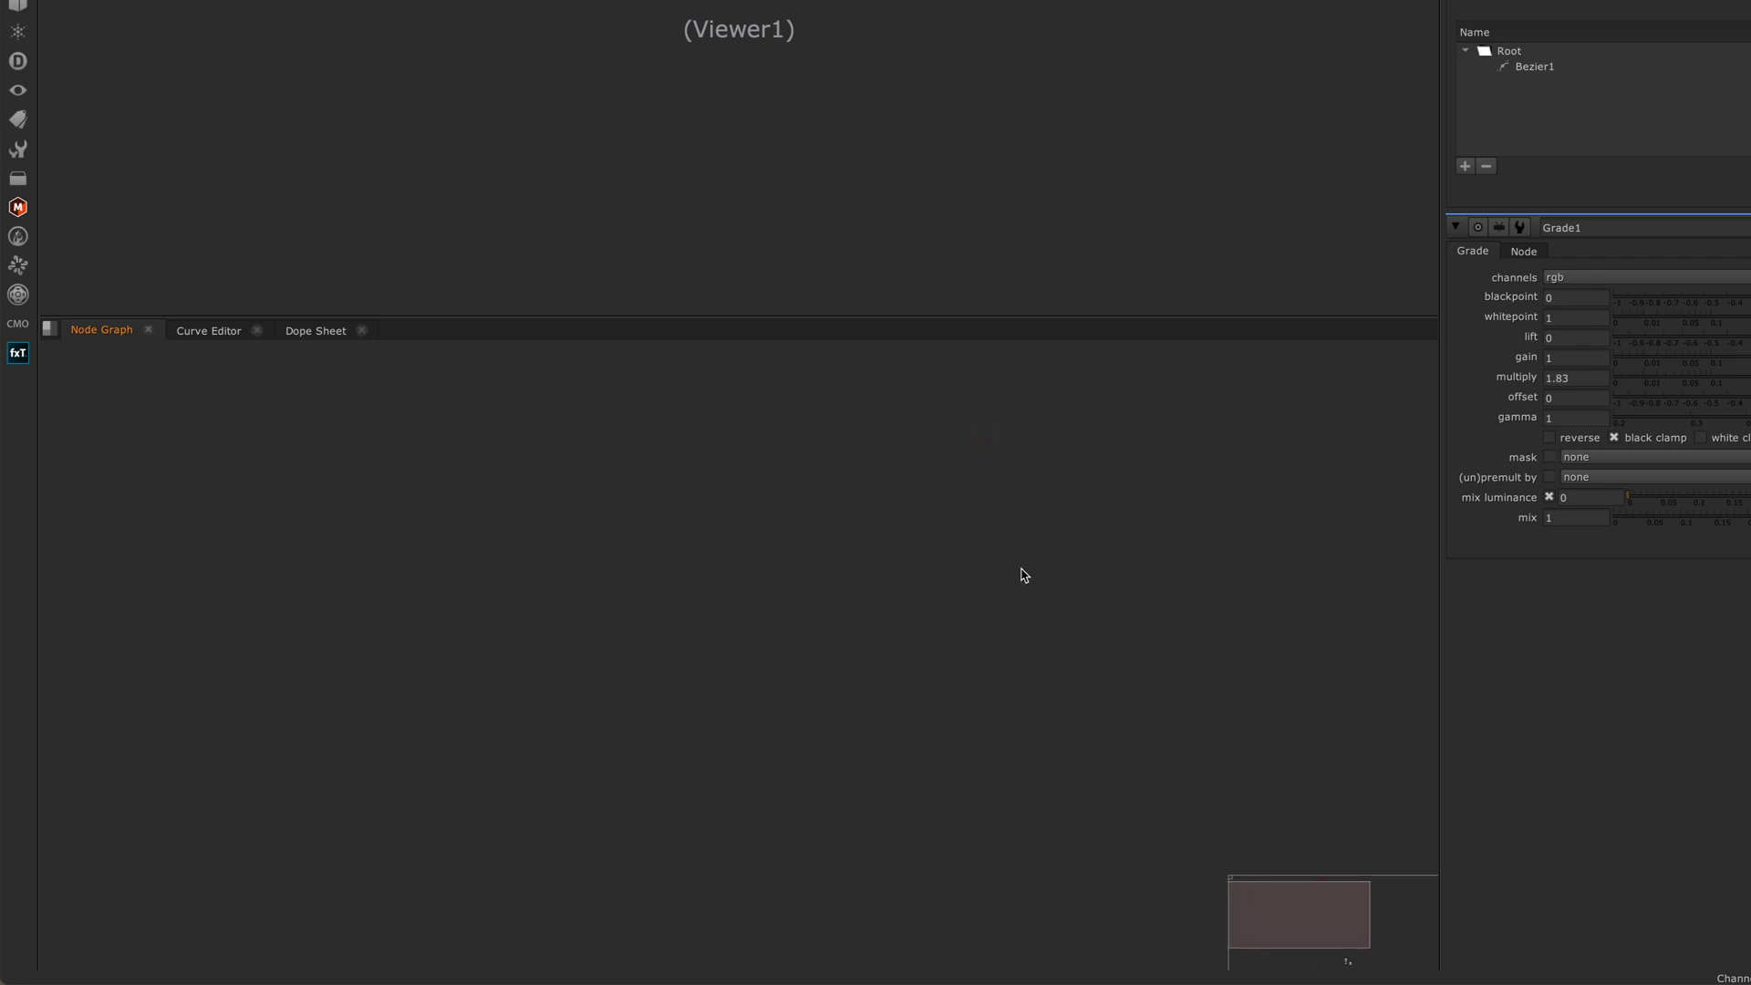
scroll(1017, 566, "down", 3)
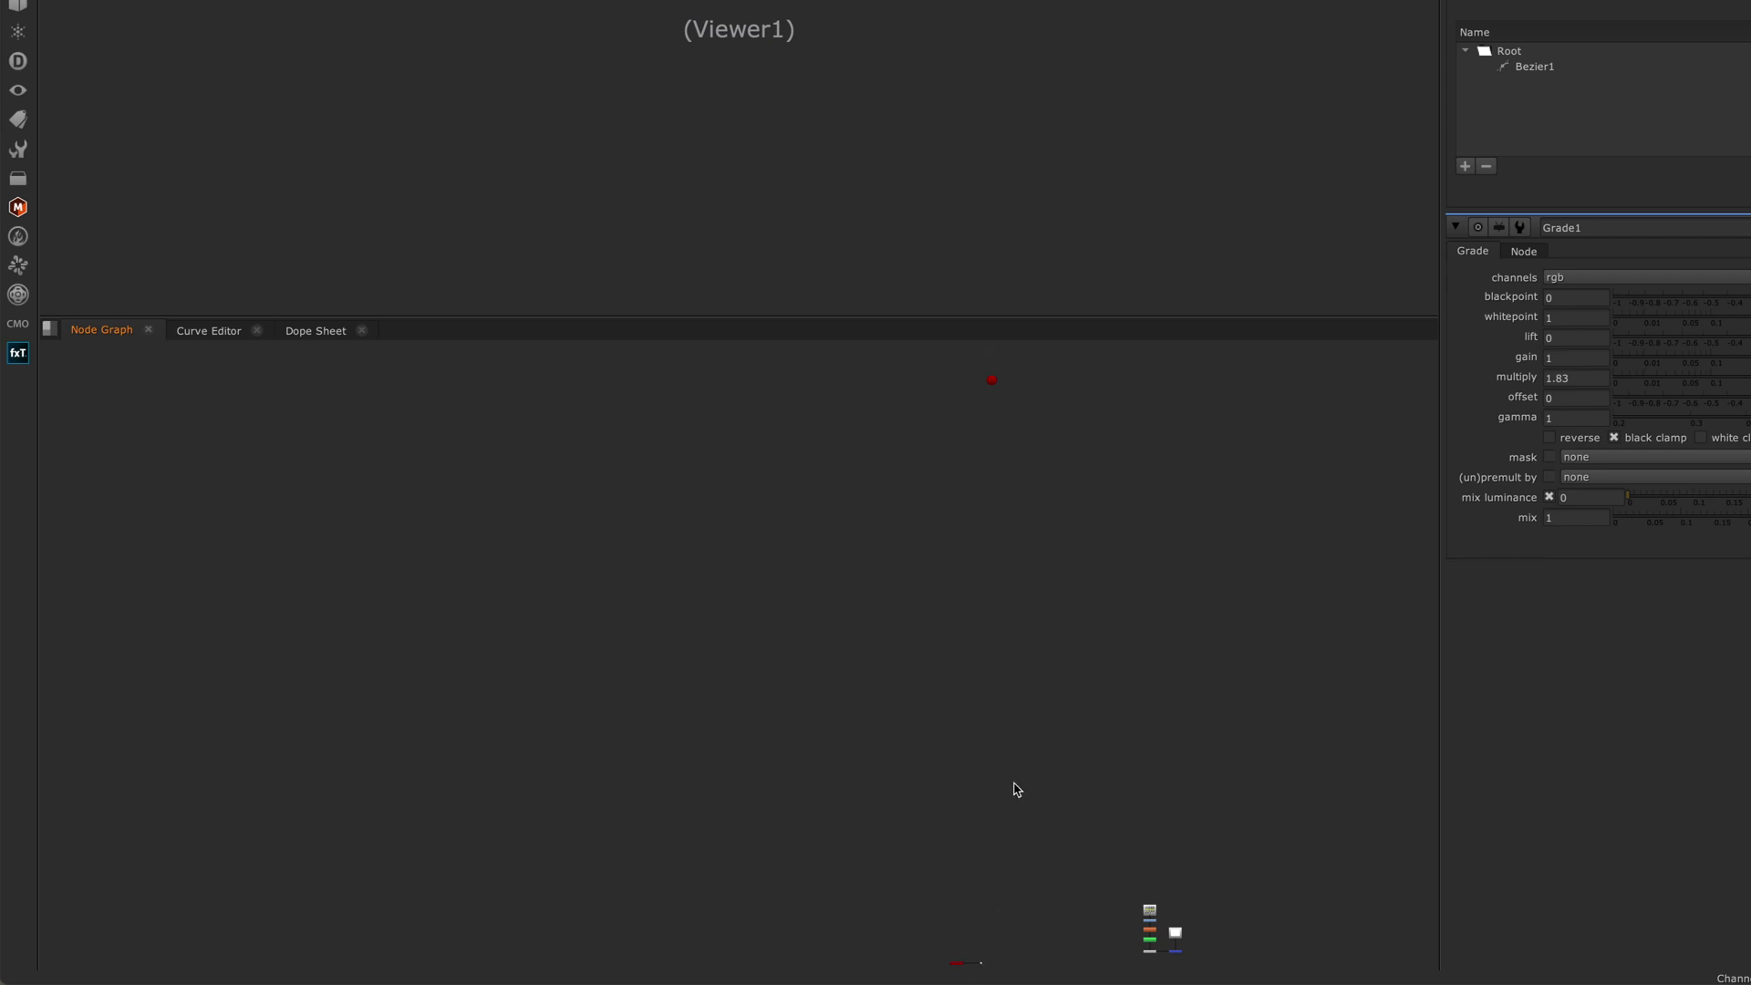
- Select the dot feeding ScanlineRender1's cam input first, and add the distant Camera1 to the selection
mouse_move(1009, 903)
middle_mouse_down()
mouse_move(1006, 827)
mouse_move(1155, 871)
middle_mouse_up()
scroll(1003, 926, "up", 10)
left_click_drag(1045, 755, 837, 939)
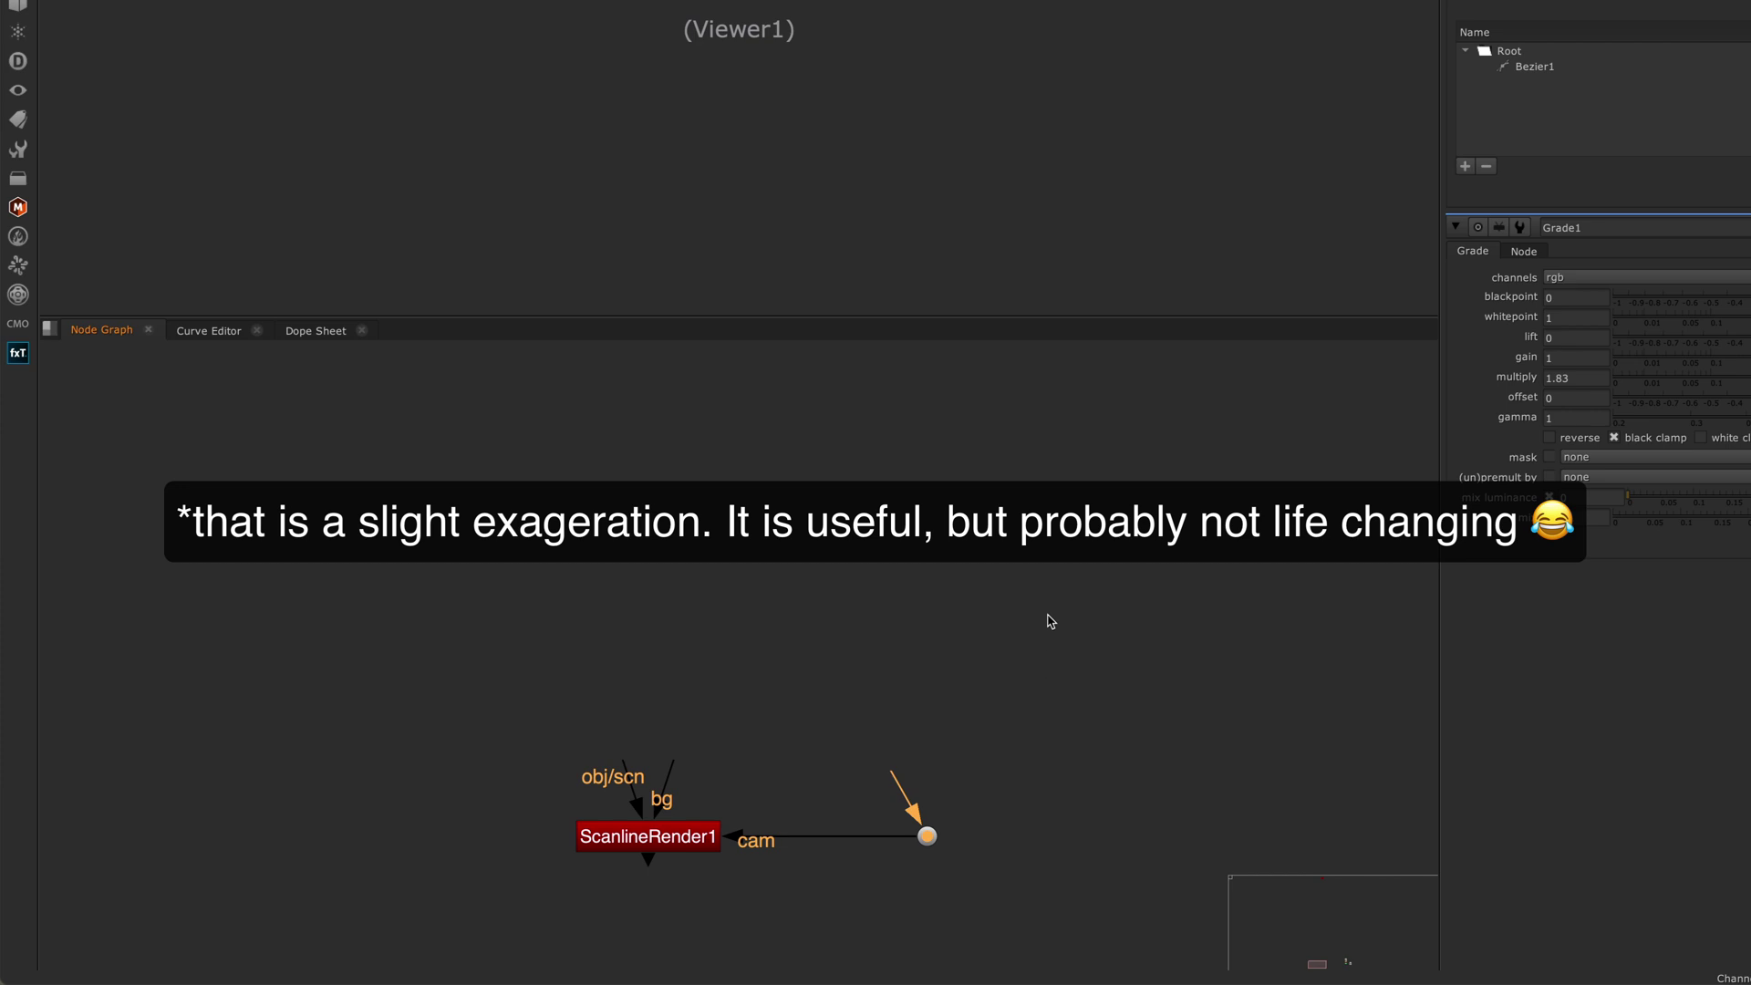
scroll(1052, 581, "down", 6)
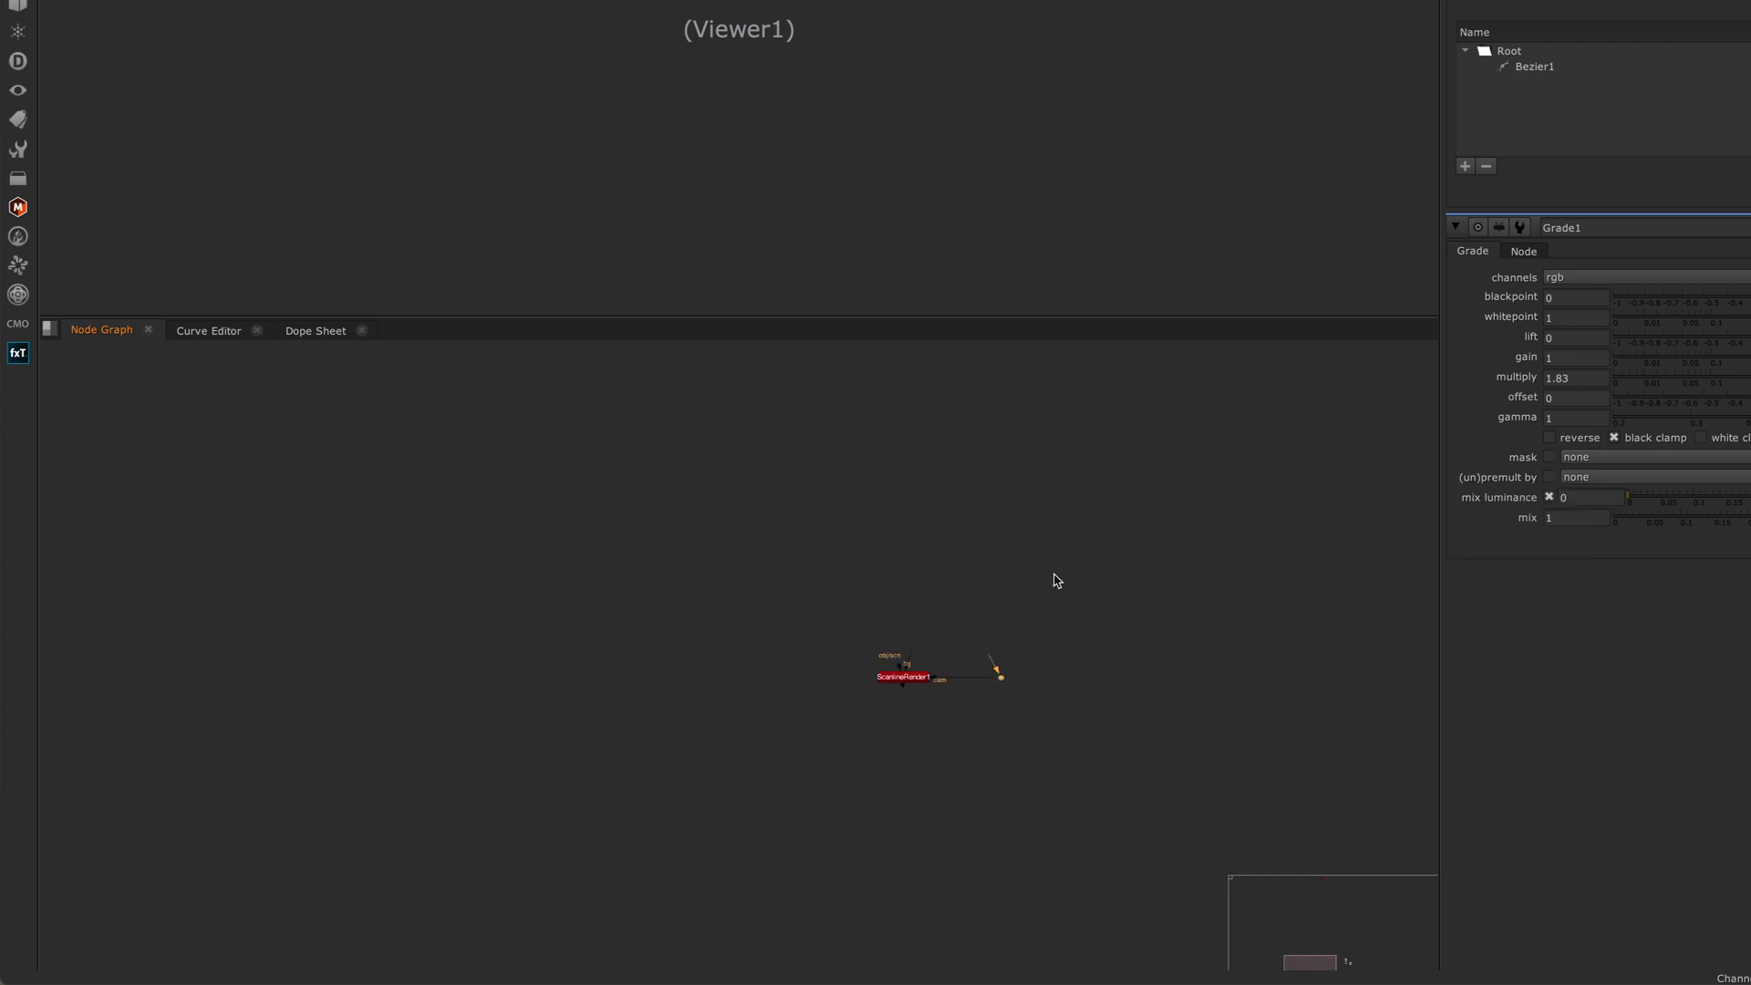
middle_click_drag(1050, 620, 1015, 950)
middle_click_drag(1058, 671, 1047, 912)
scroll(1070, 575, "down", 1)
middle_click_drag(1070, 575, 1001, 902)
scroll(1026, 572, "down", 1)
scroll(1000, 901, "up", 1)
scroll(998, 633, "up", 1)
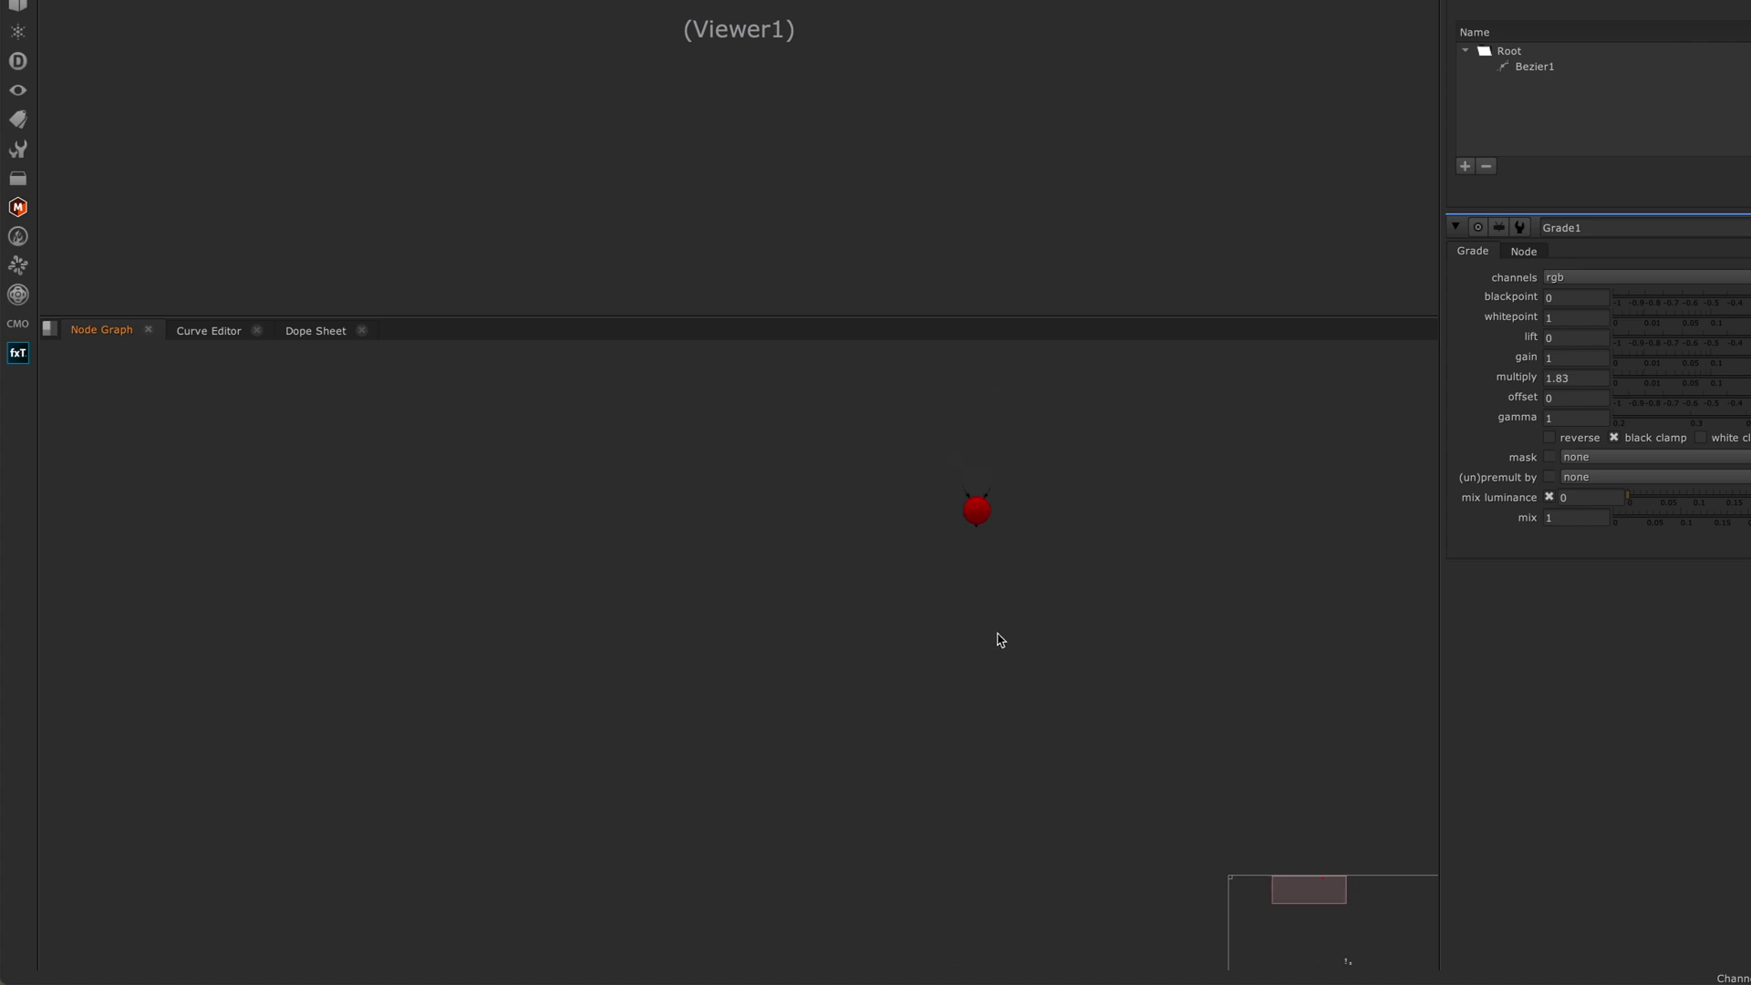
left_click_drag(930, 430, 1037, 585)
- Connect the selected dot's input to Camera1 with the connect command and follow the pipe back to ScanlineRender1
scroll(1048, 708, "down", 5)
middle_click_drag(1048, 708, 953, 498)
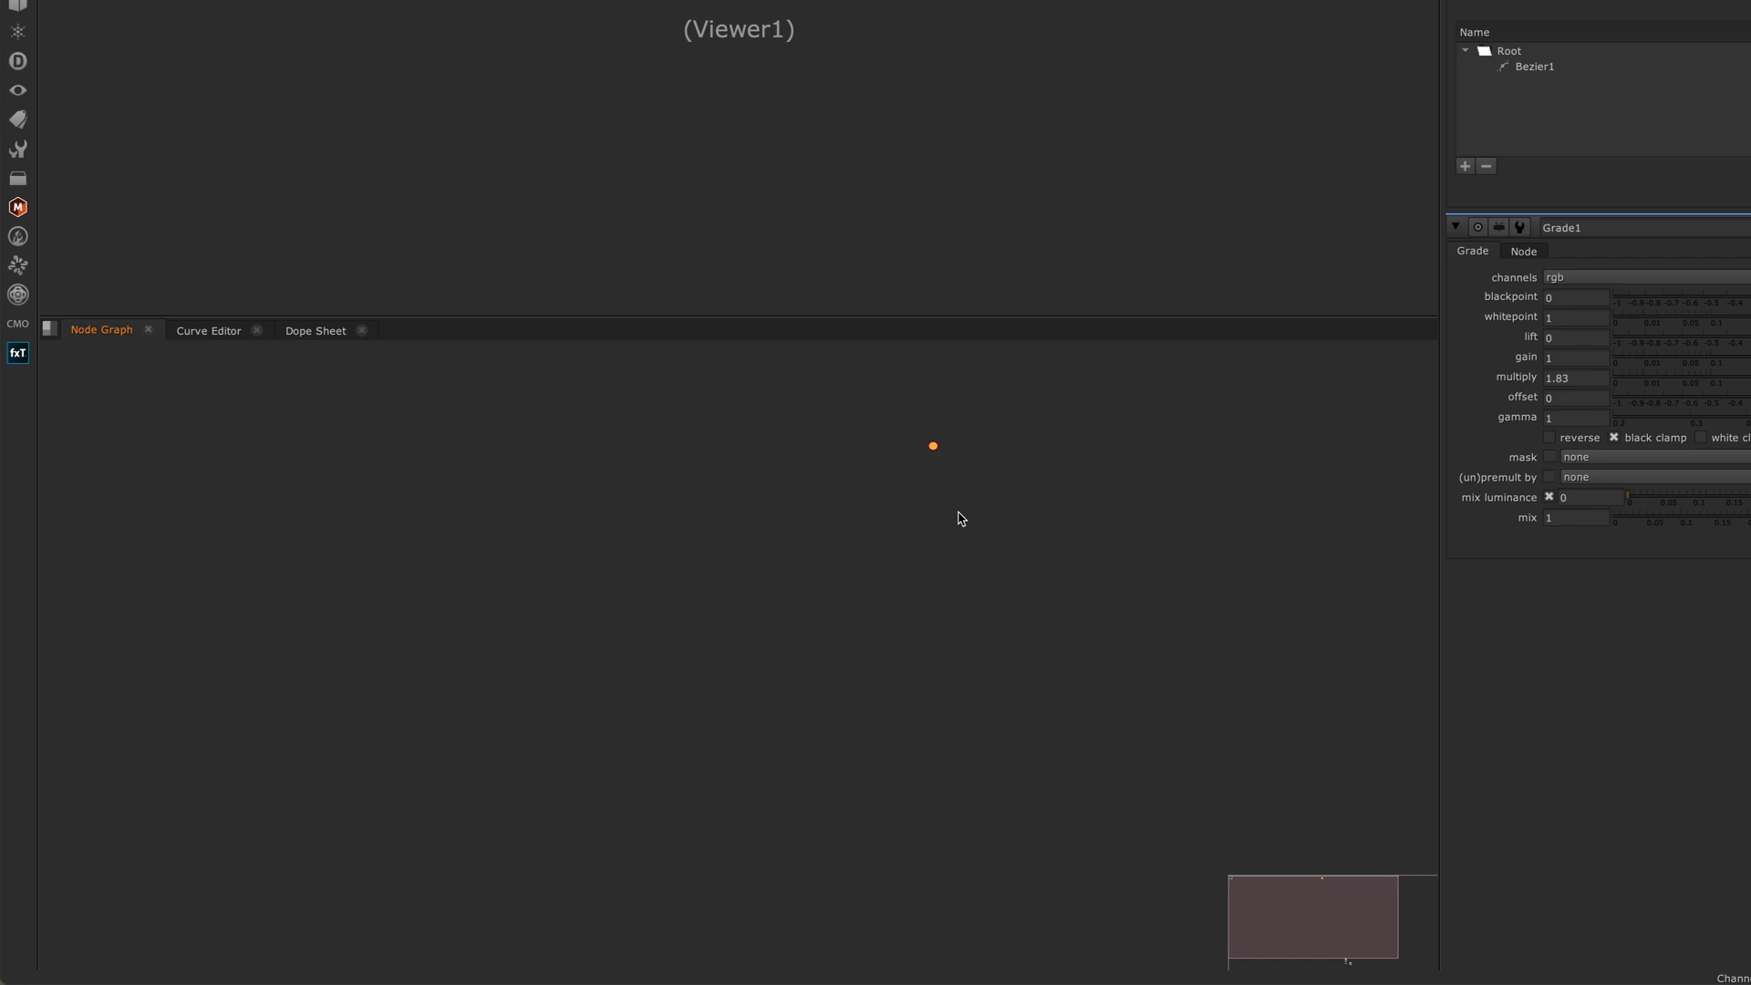
scroll(978, 636, "down", 2)
scroll(981, 636, "down", 1)
middle_click_drag(980, 636, 989, 581)
scroll(988, 583, "up", 2)
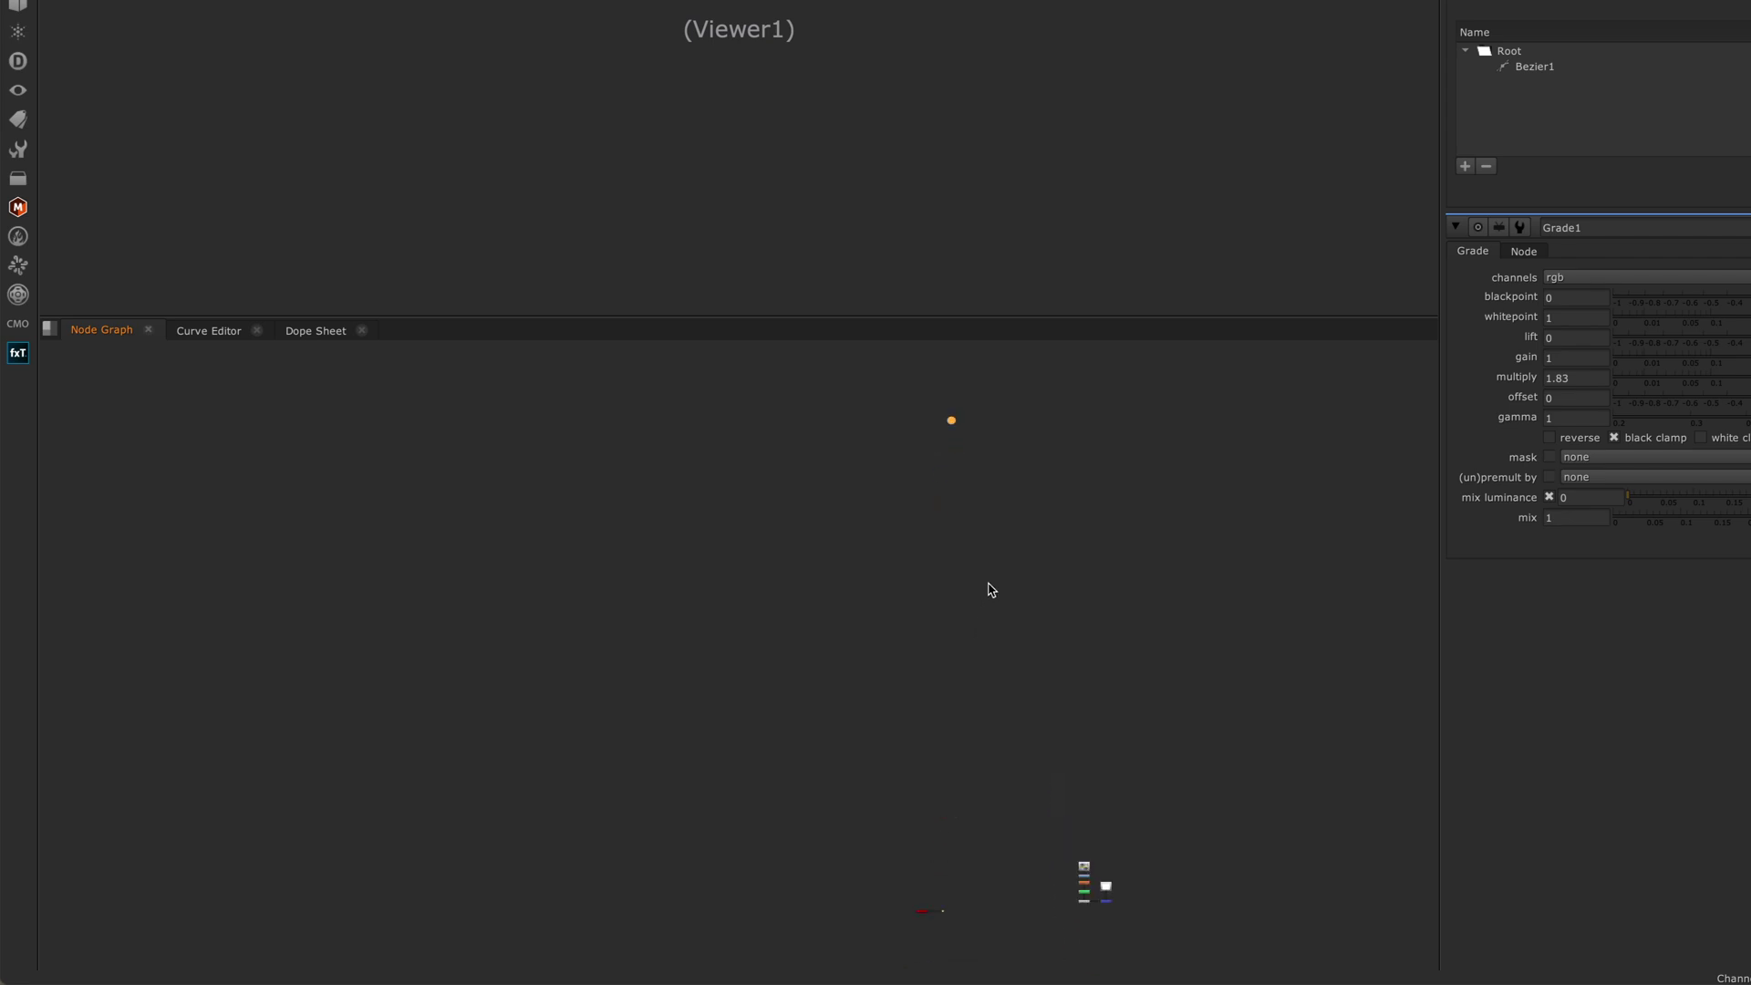
key("y")
scroll(1001, 904, "up", 5)
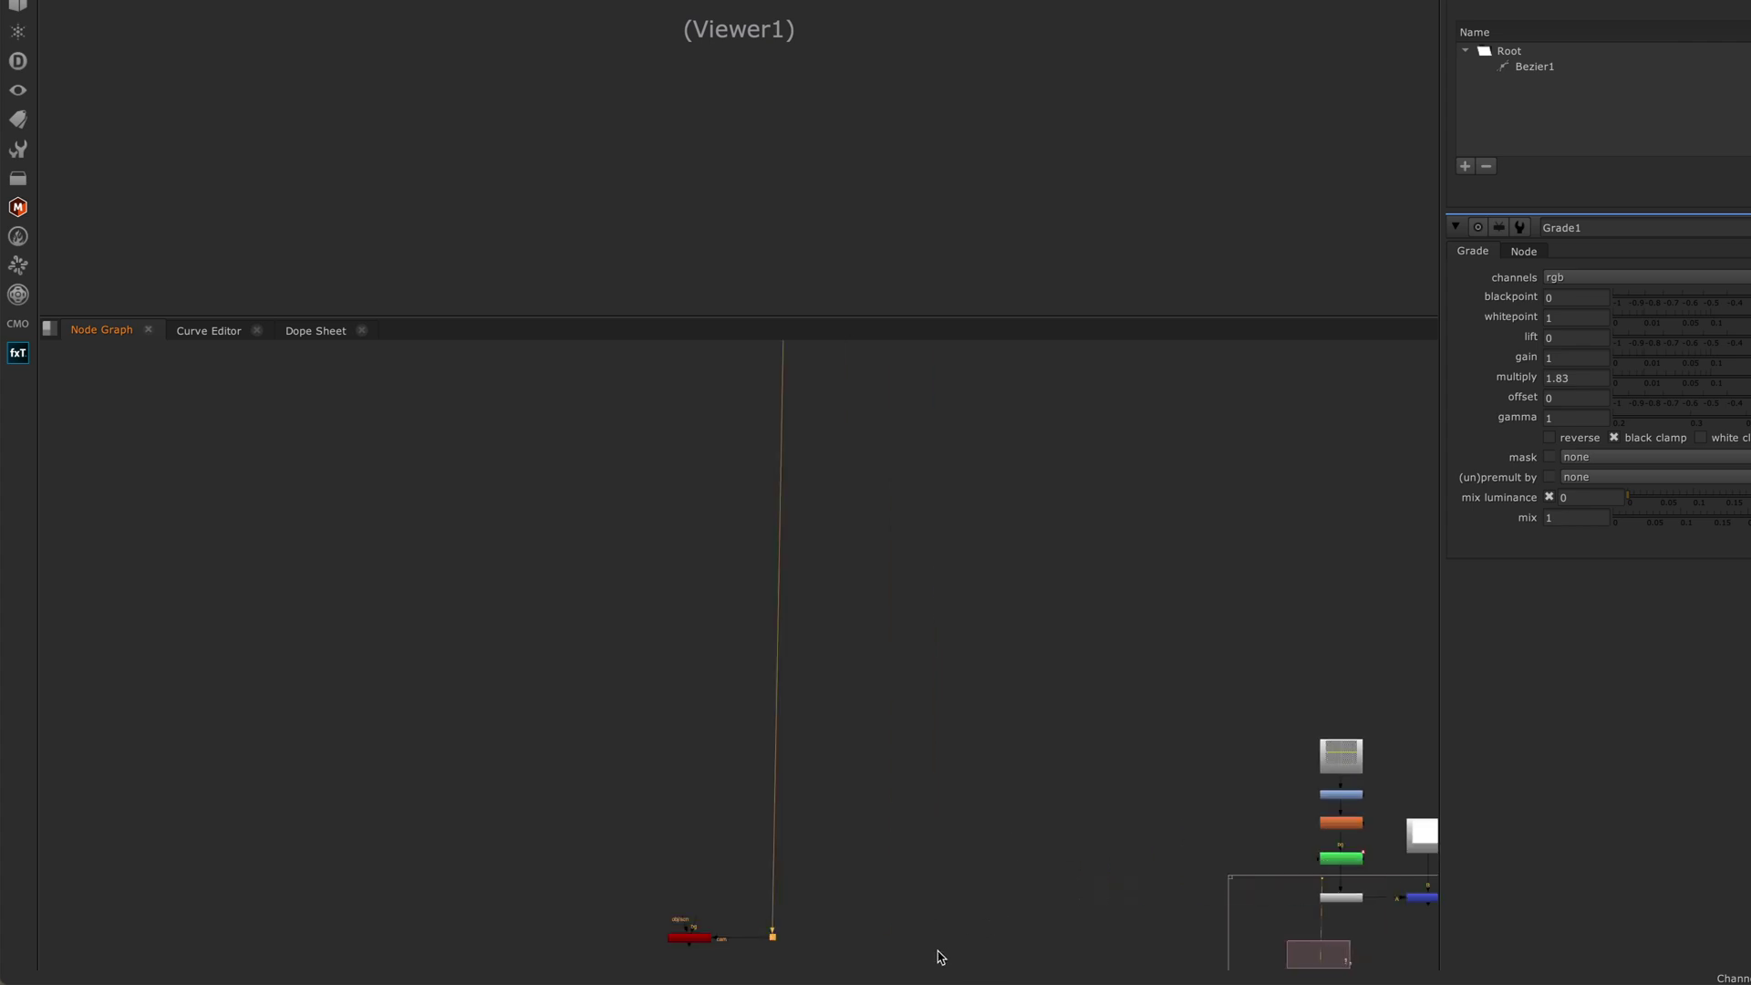
scroll(939, 940, "up", 2)
middle_click_drag(935, 883, 1147, 705)
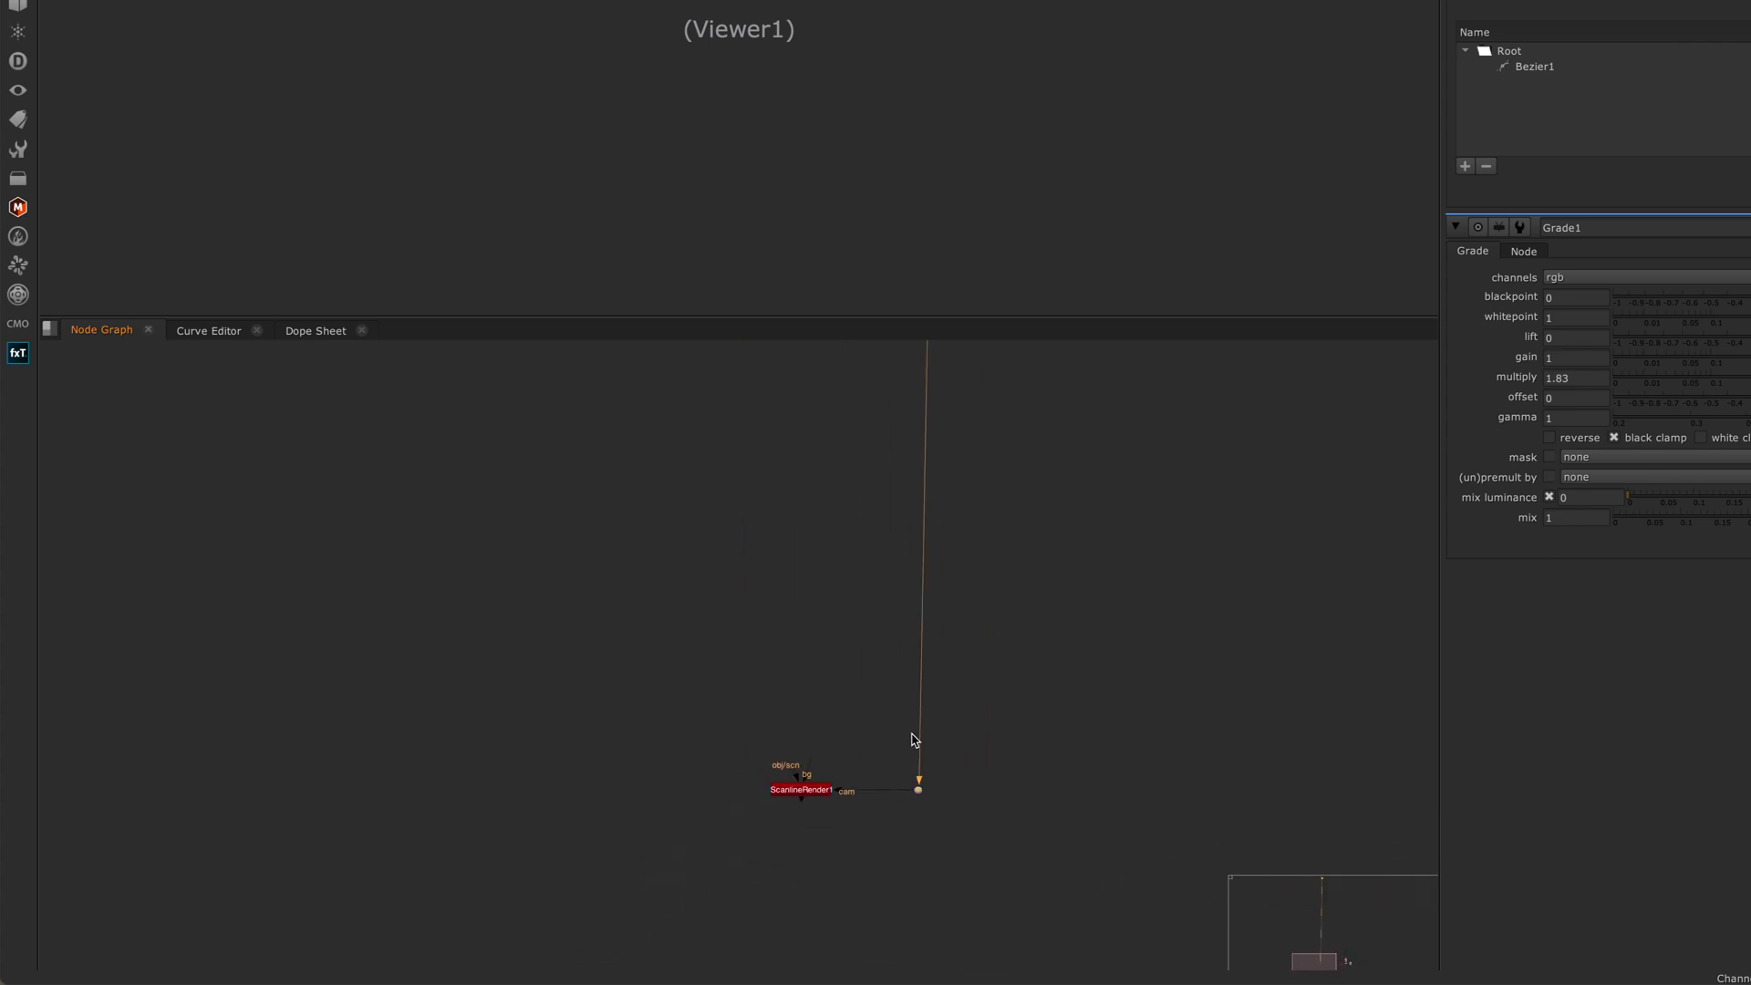
- Clear the node selection and detach the dot's input from Camera1
left_click(999, 750)
scroll(955, 632, "down", 3)
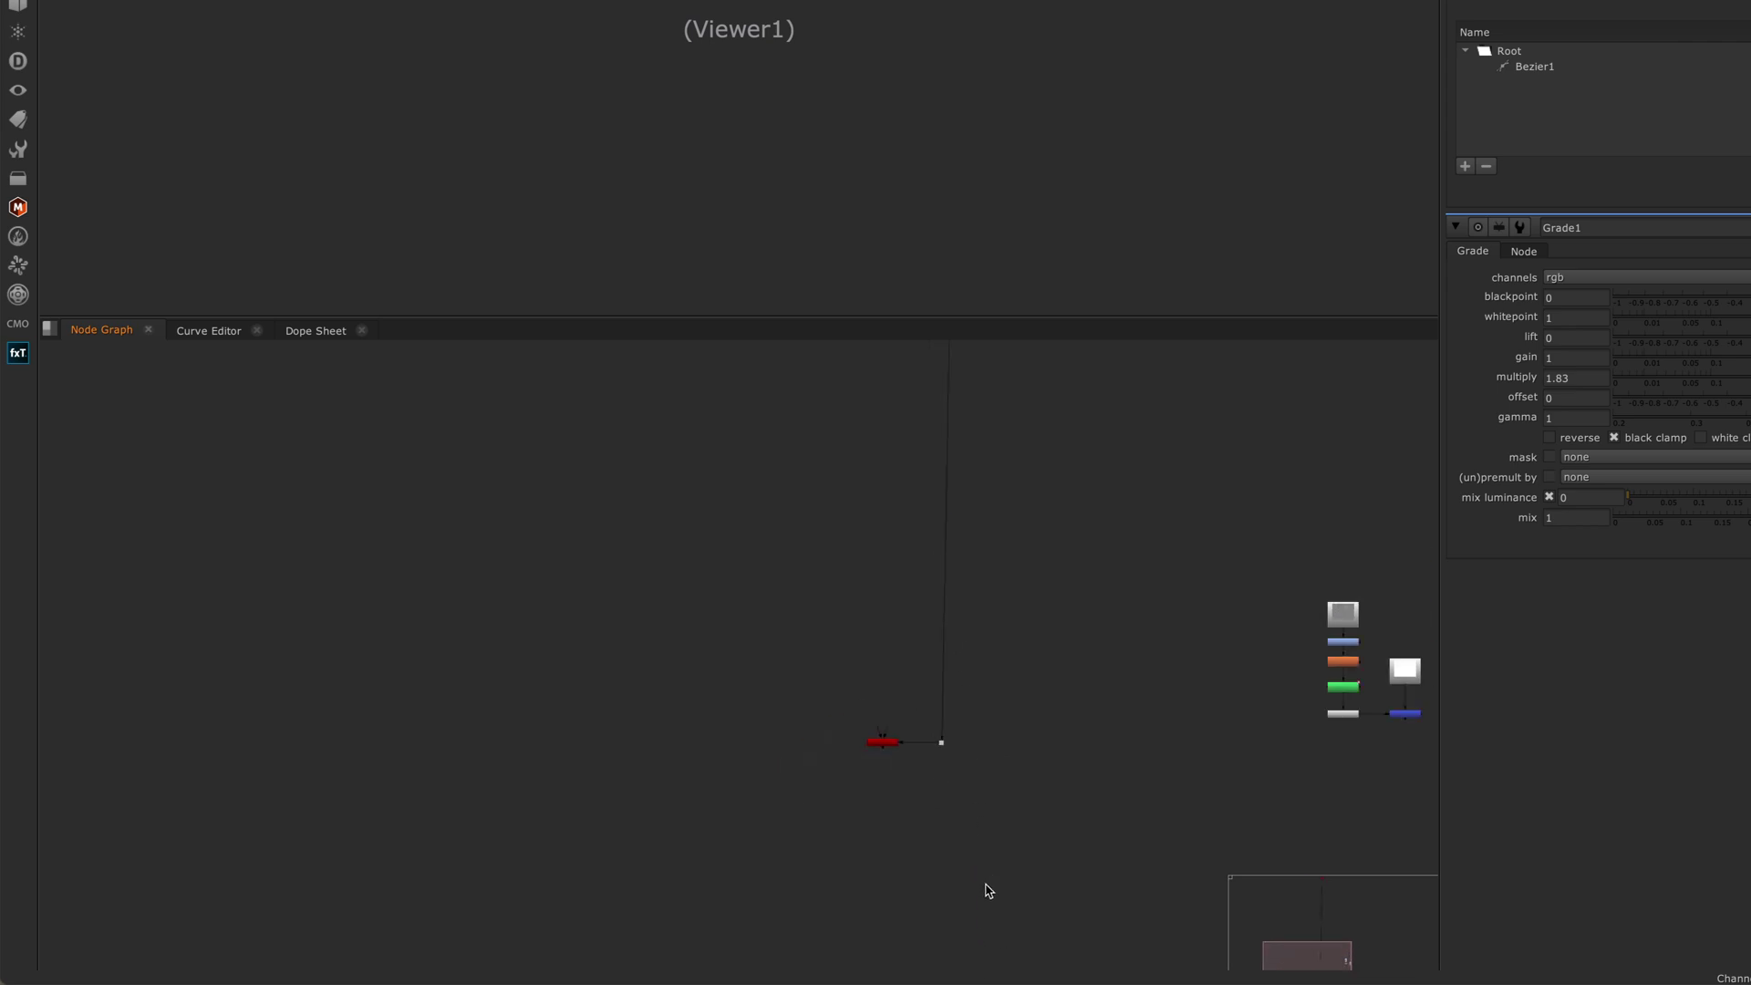
scroll(949, 794, "up", 6)
left_click_drag(899, 779, 980, 615)
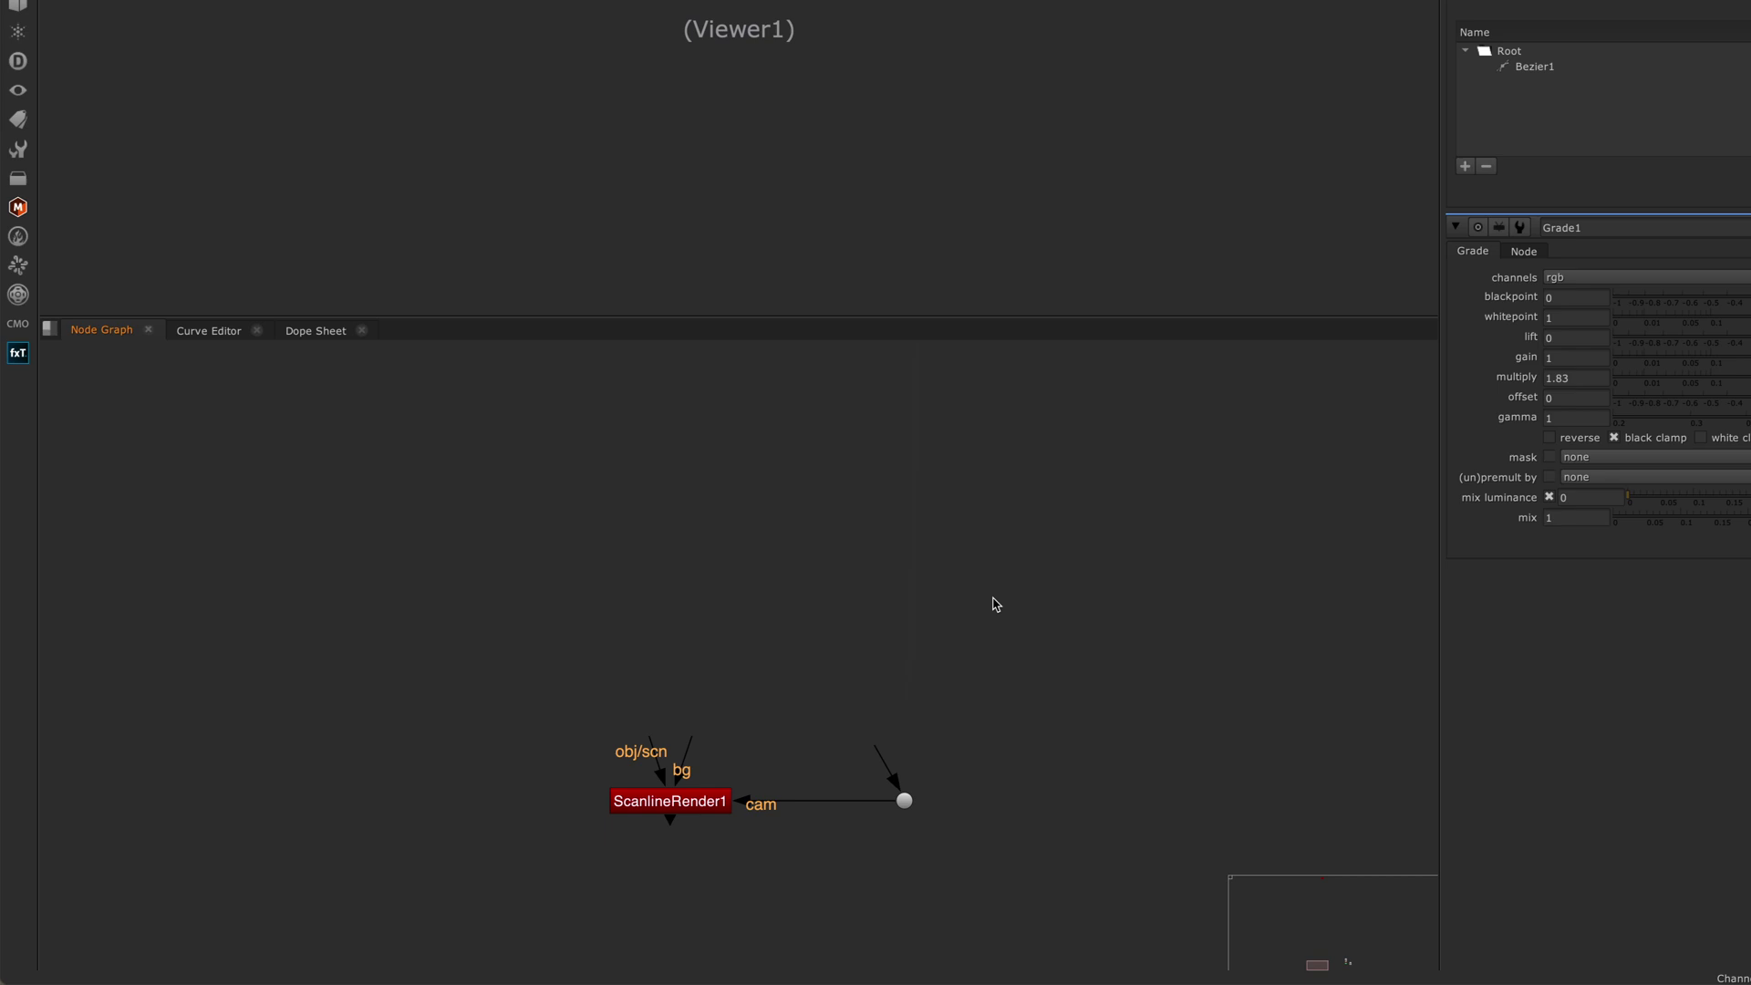
- Select Camera1 first, and add the dot beside ScanlineRender1 to the selection as the second node
scroll(997, 599, "down", 8)
middle_click_drag(1012, 511, 1010, 780)
middle_click_drag(1024, 438, 1018, 781)
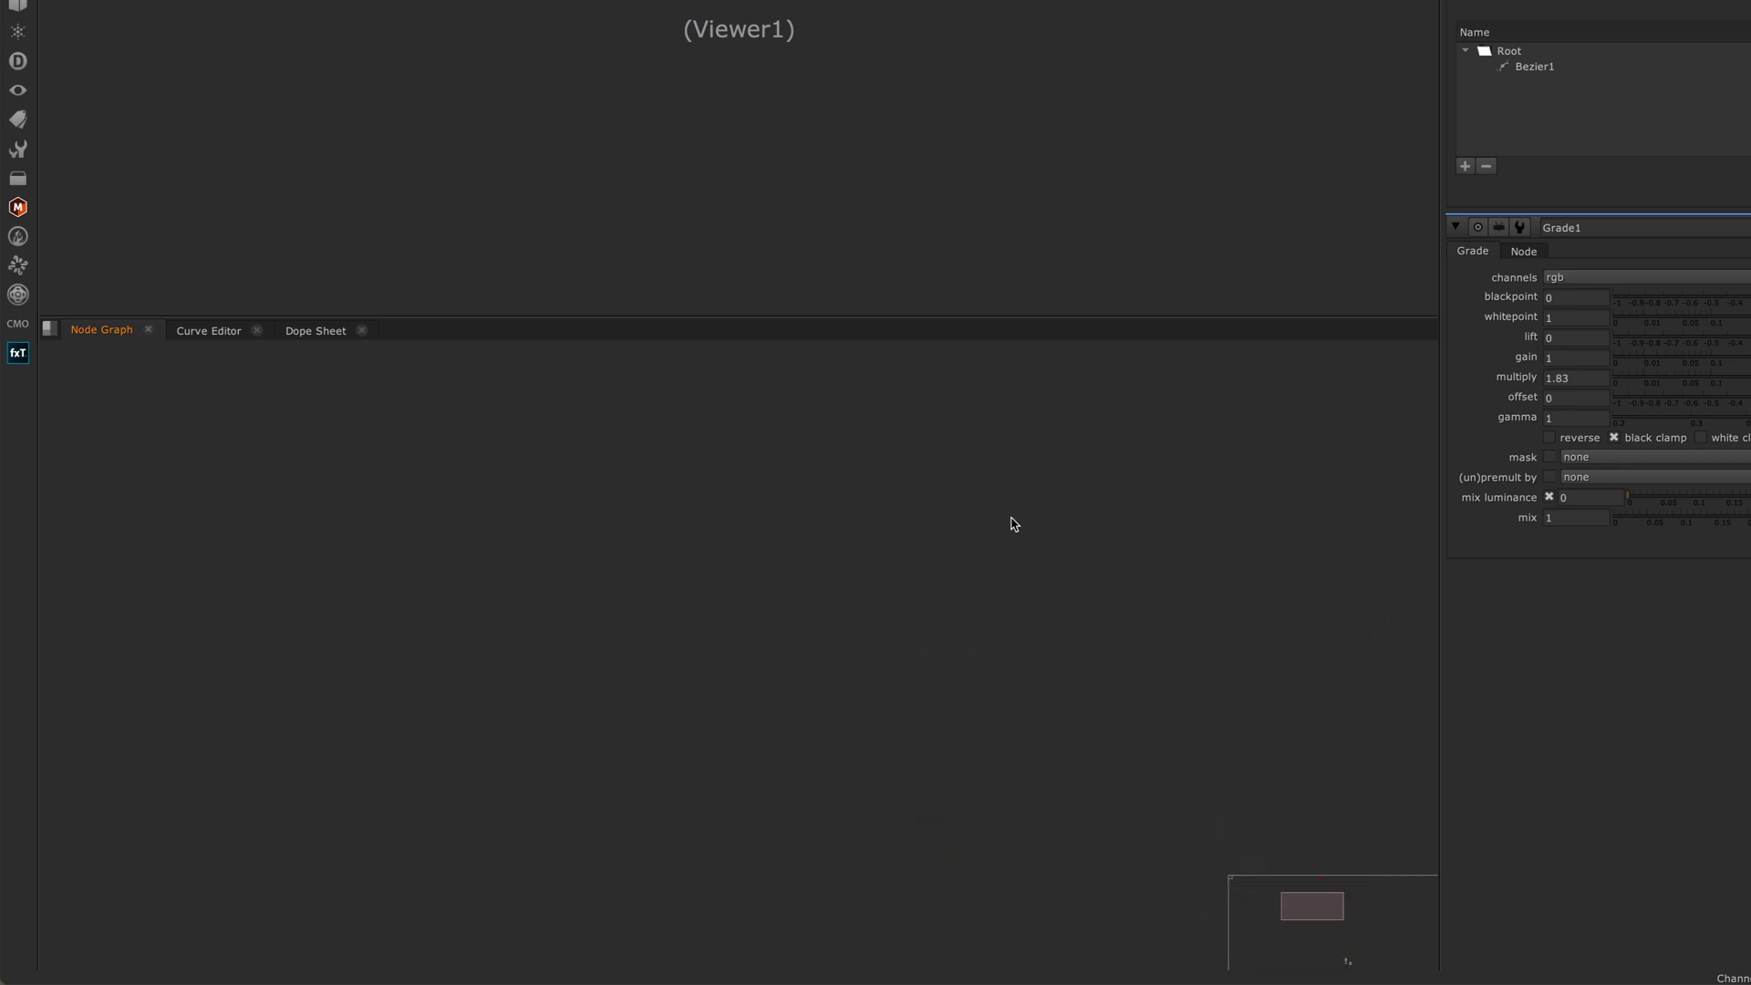
middle_click_drag(1000, 540, 1026, 846)
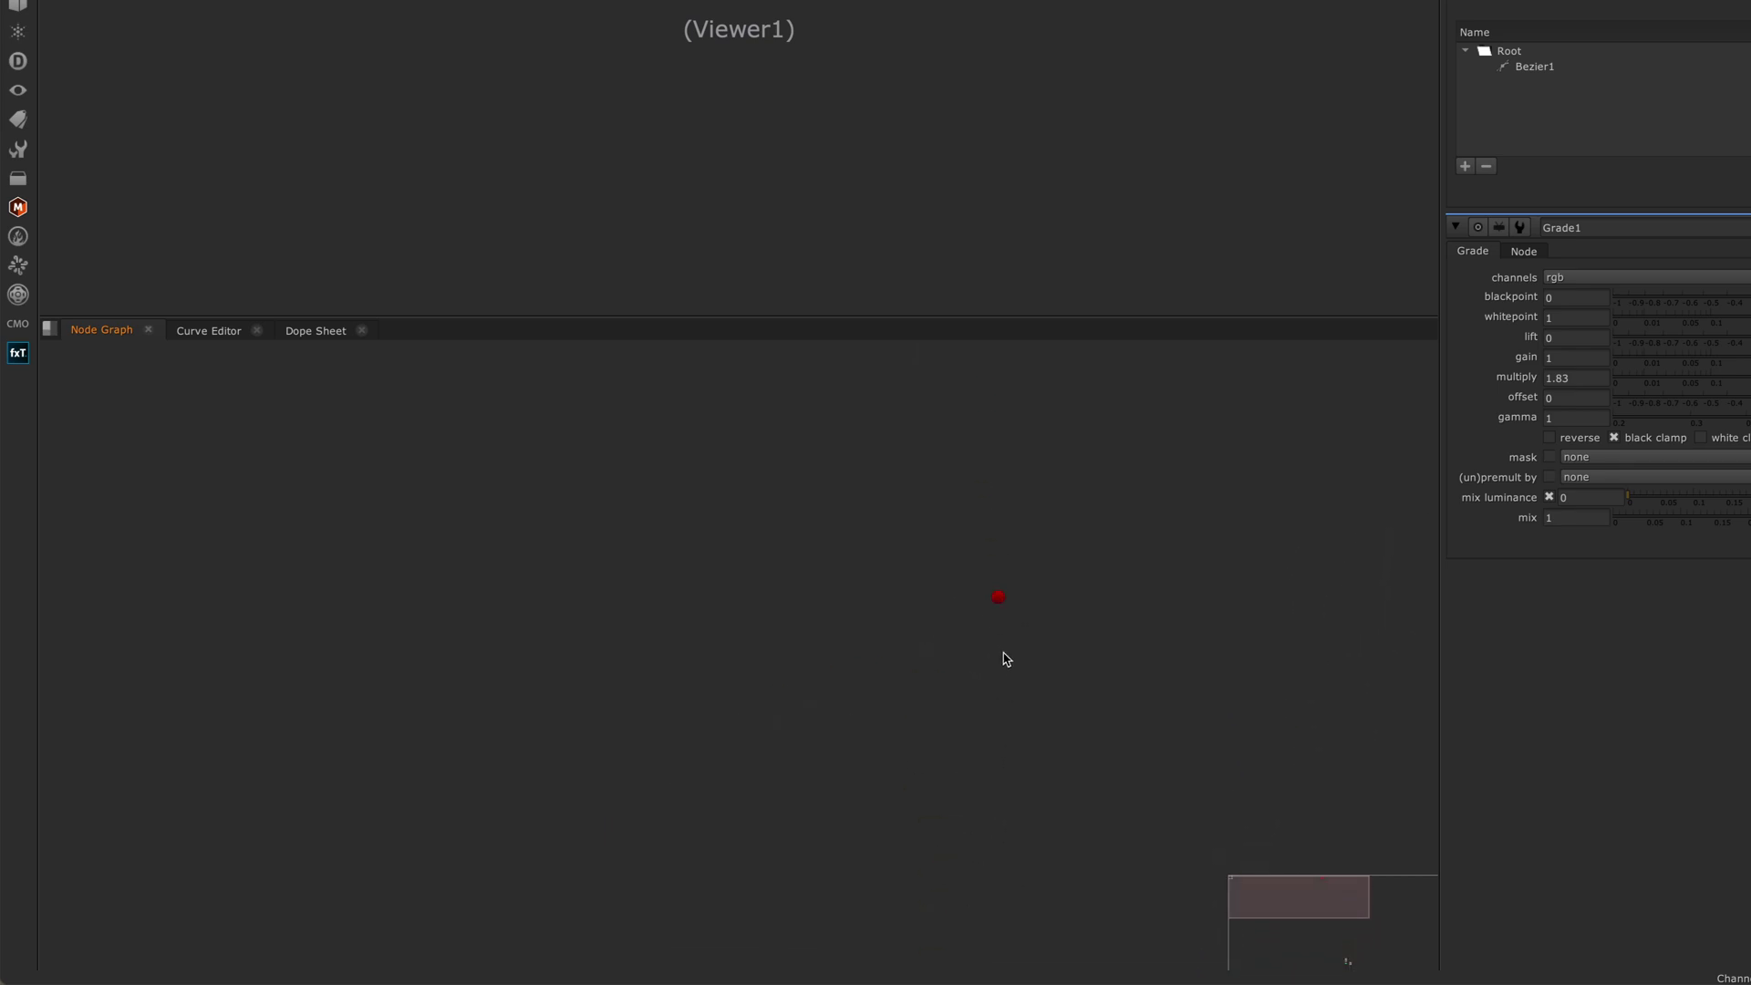
scroll(1009, 646, "up", 4)
left_click(996, 553)
scroll(1009, 679, "down", 4)
middle_click_drag(997, 663, 954, 560)
middle_click_drag(957, 644, 938, 560)
scroll(946, 736, "down", 2)
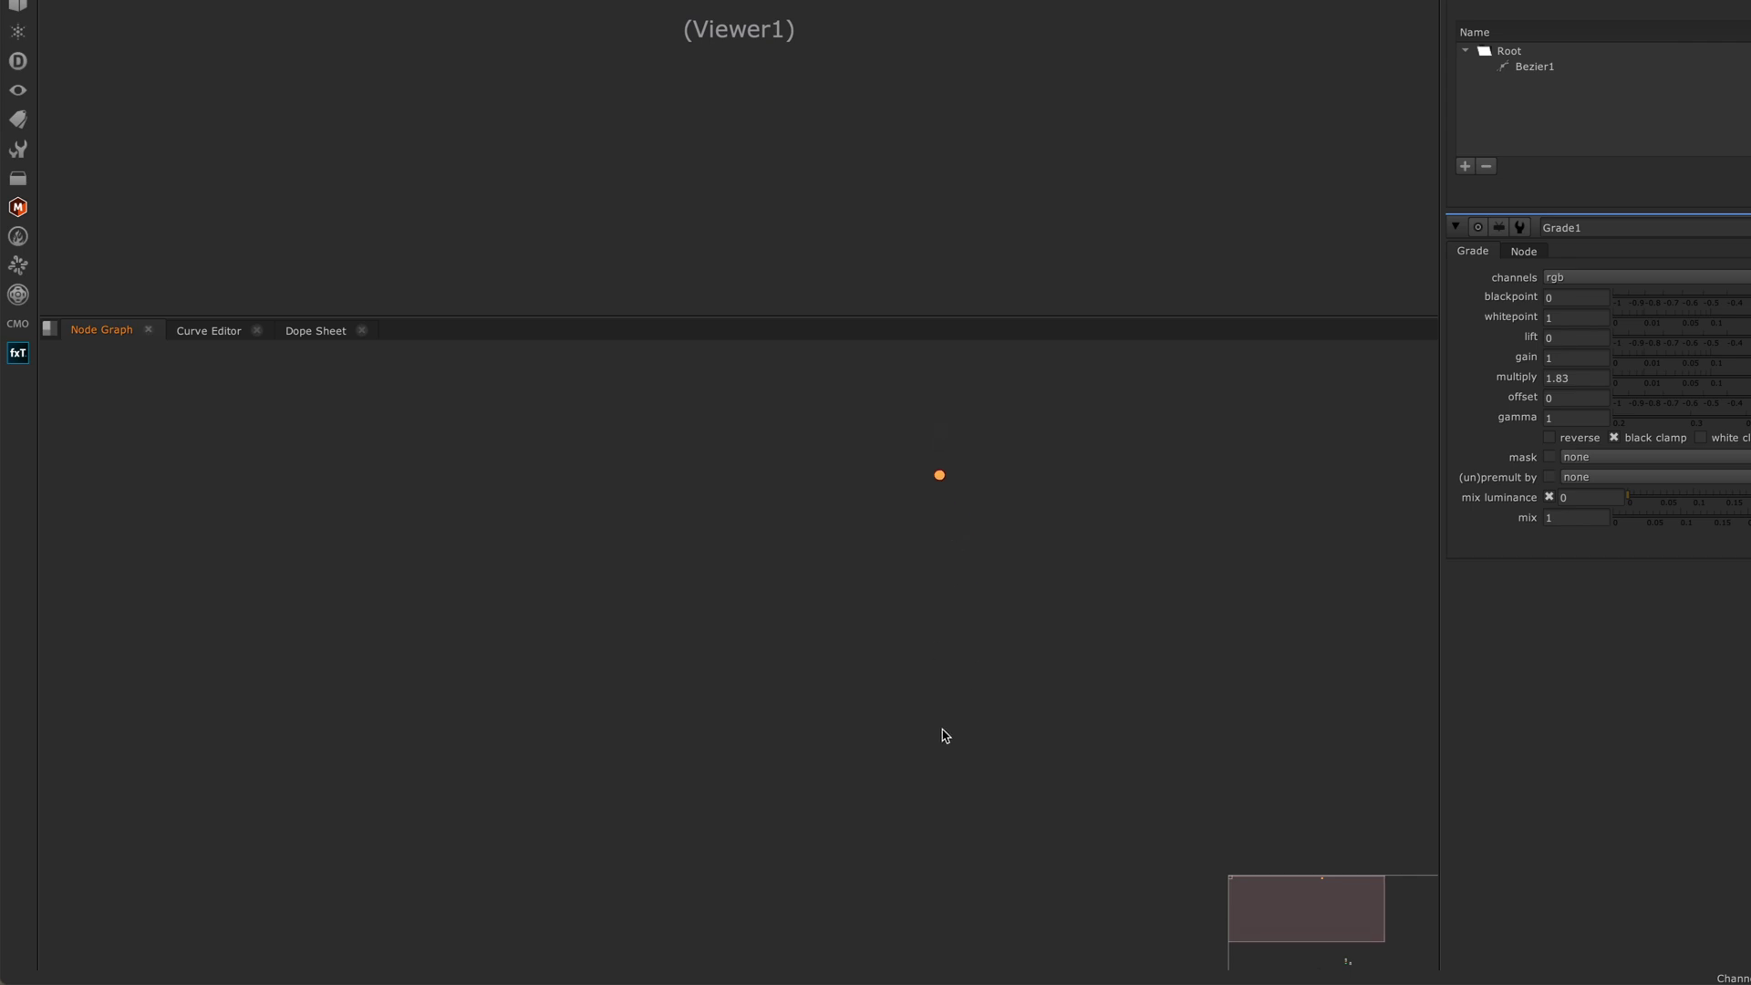
middle_click_drag(946, 938, 978, 656)
scroll(994, 829, "up", 6)
scroll(917, 769, "up", 4)
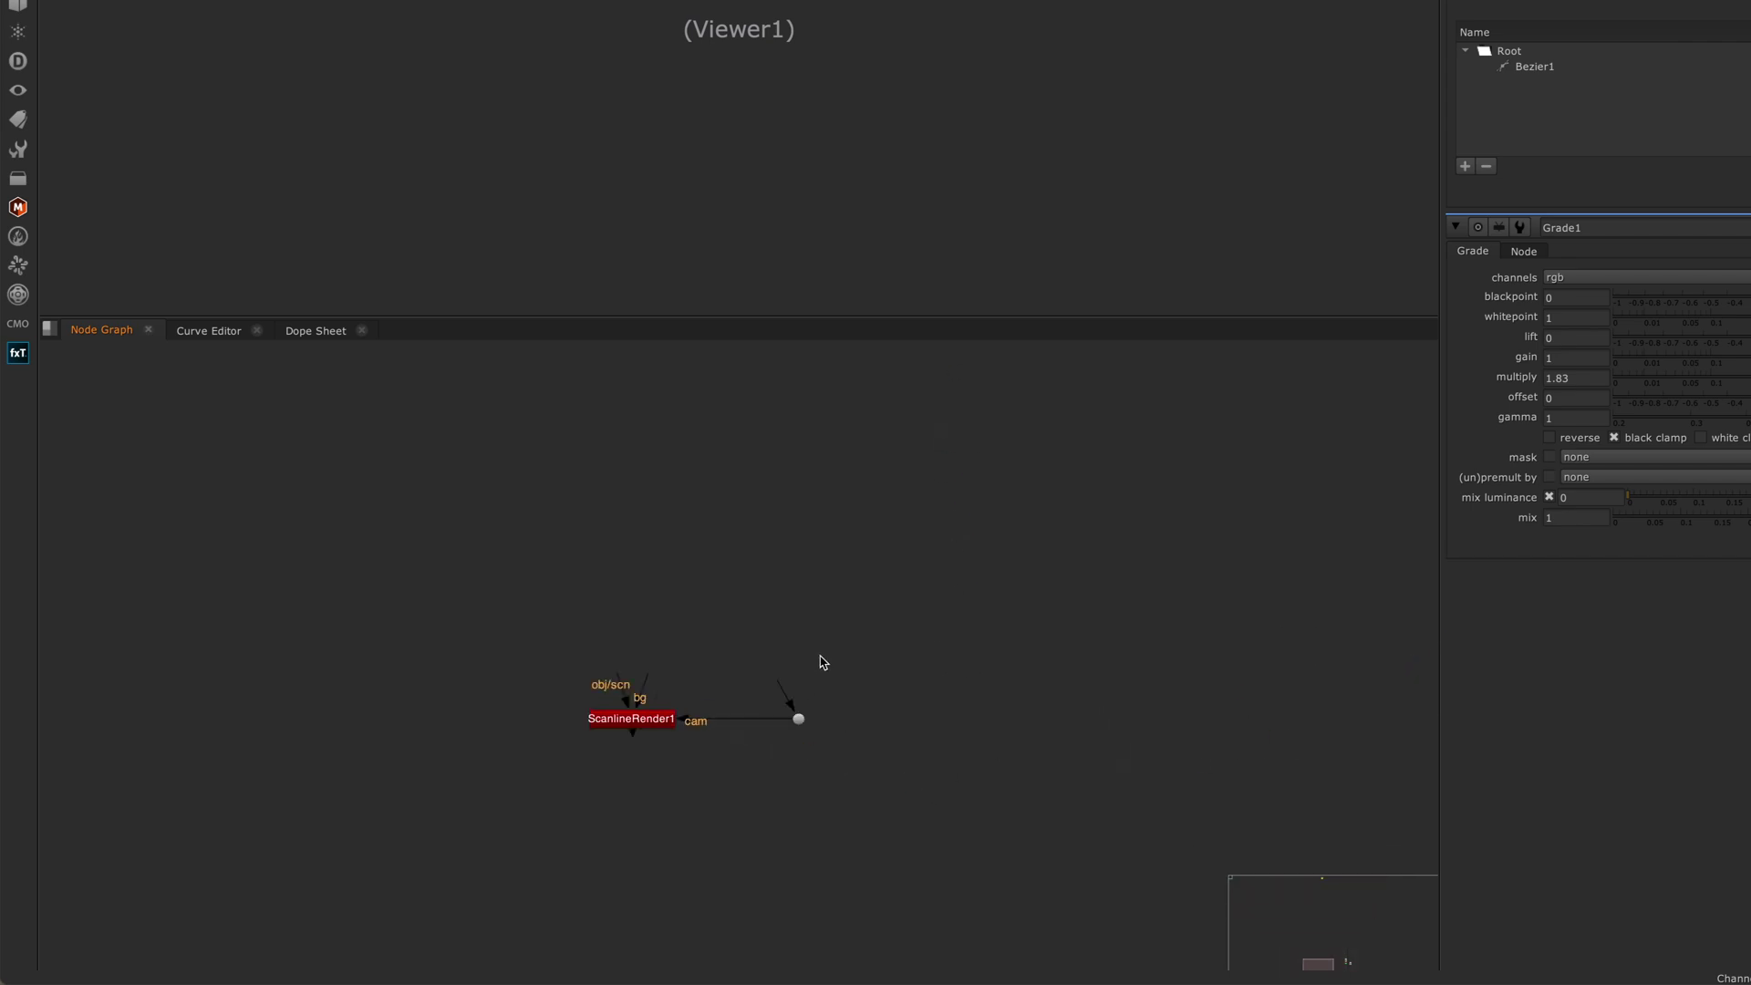
left_click_drag(823, 657, 771, 811)
- Connect the selected pair in this order, with Camera1's input taking the dot's output, and inspect the pipe up to Camera1
key("y")
scroll(897, 480, "down", 2)
scroll(893, 474, "down", 1)
middle_click_drag(893, 474, 874, 753)
scroll(892, 556, "down", 2)
middle_click_drag(892, 538, 923, 907)
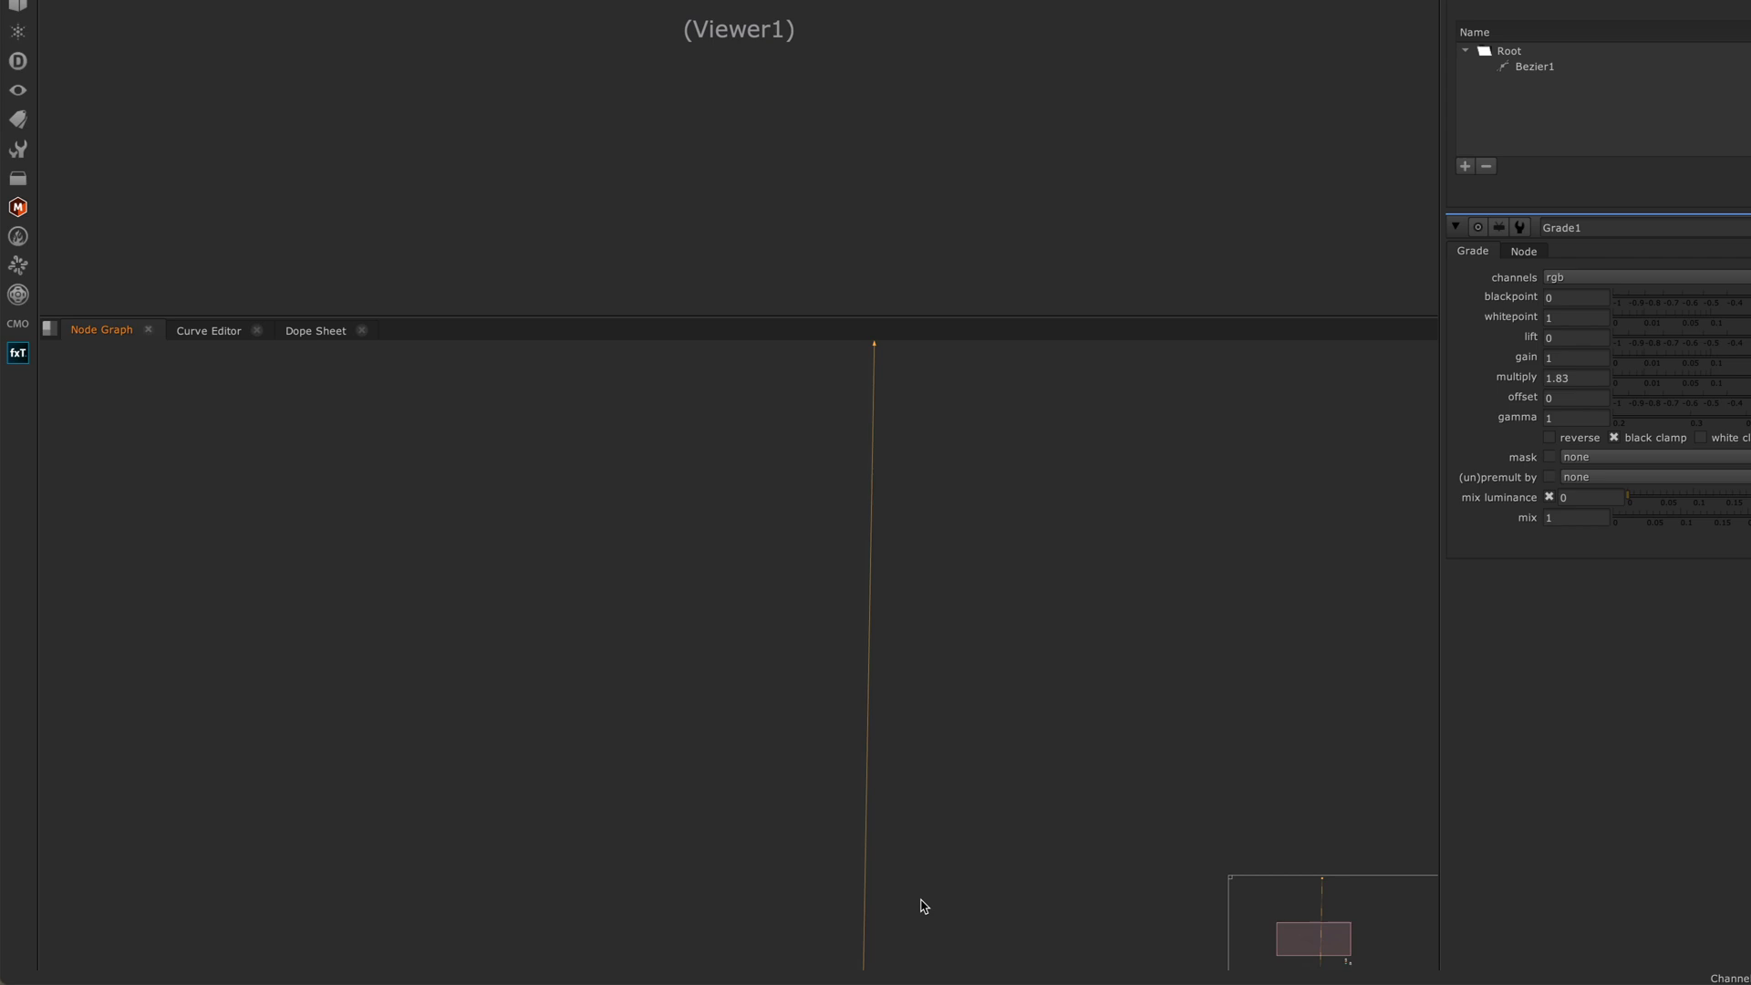
scroll(978, 557, "down", 1)
middle_click_drag(980, 508, 1026, 866)
middle_click_drag(1040, 475, 1039, 899)
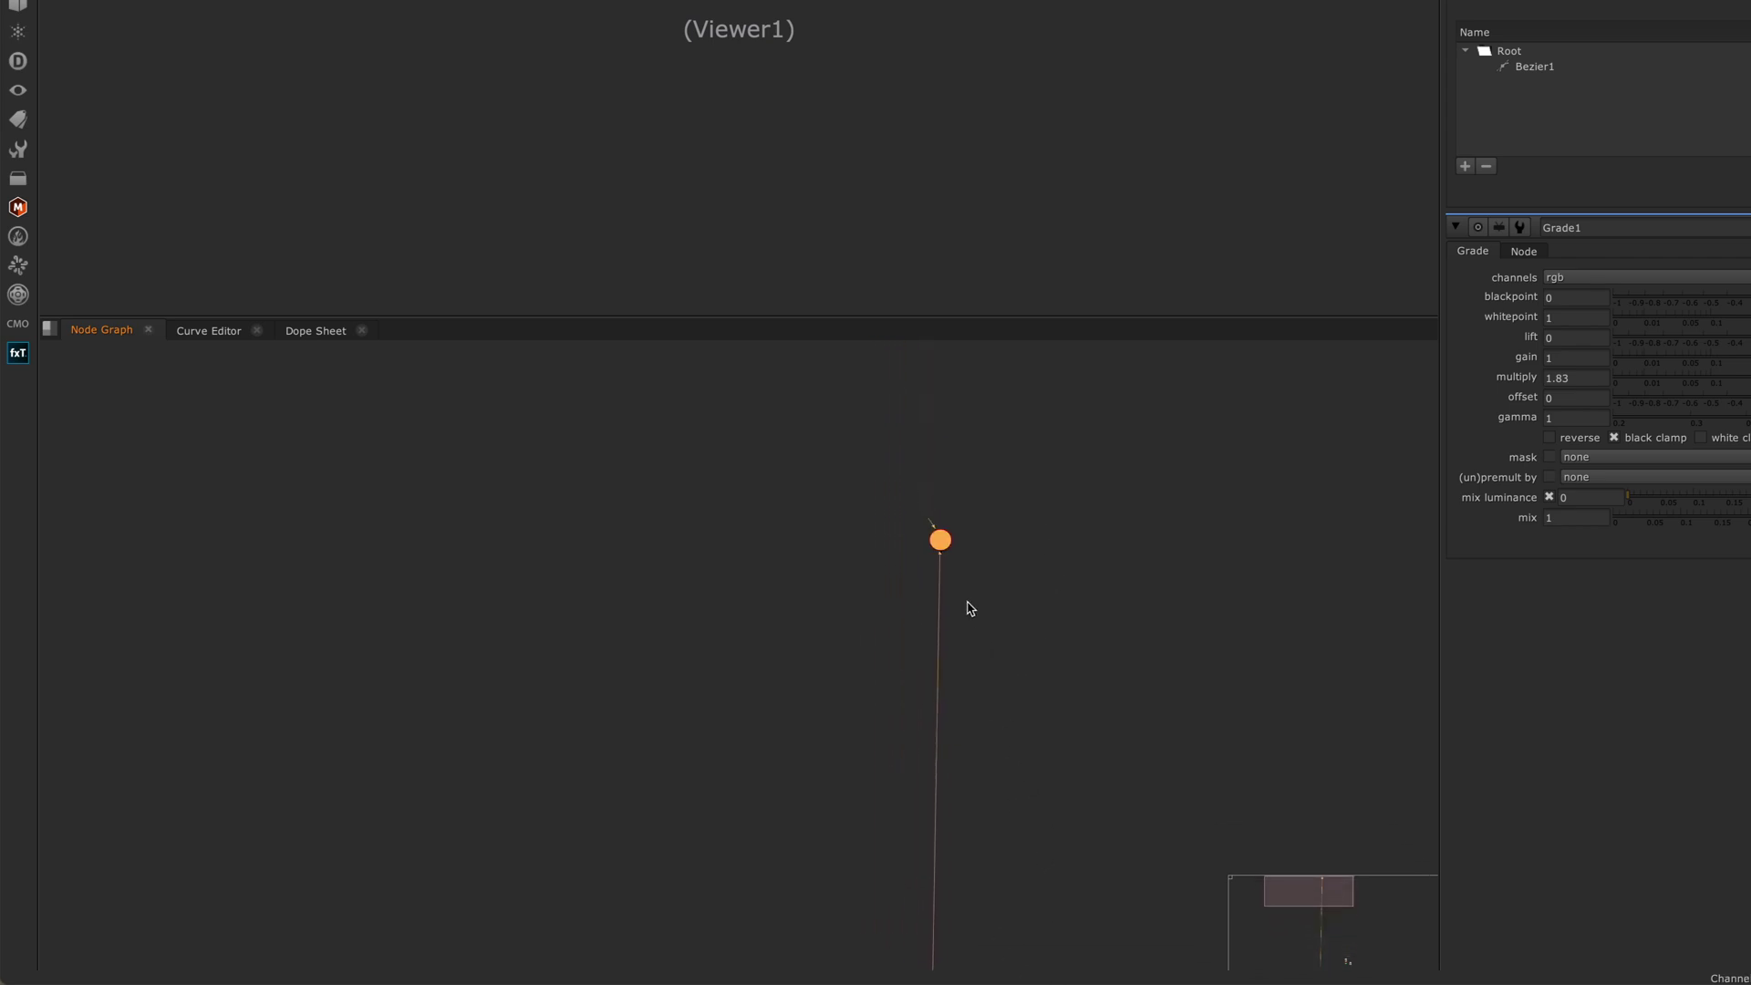
- Remove the pipe that joins Camera1's input to the dot, keeping both nodes selected
scroll(946, 548, "up", 5)
left_click_drag(923, 583, 922, 593)
scroll(929, 600, "down", 5)
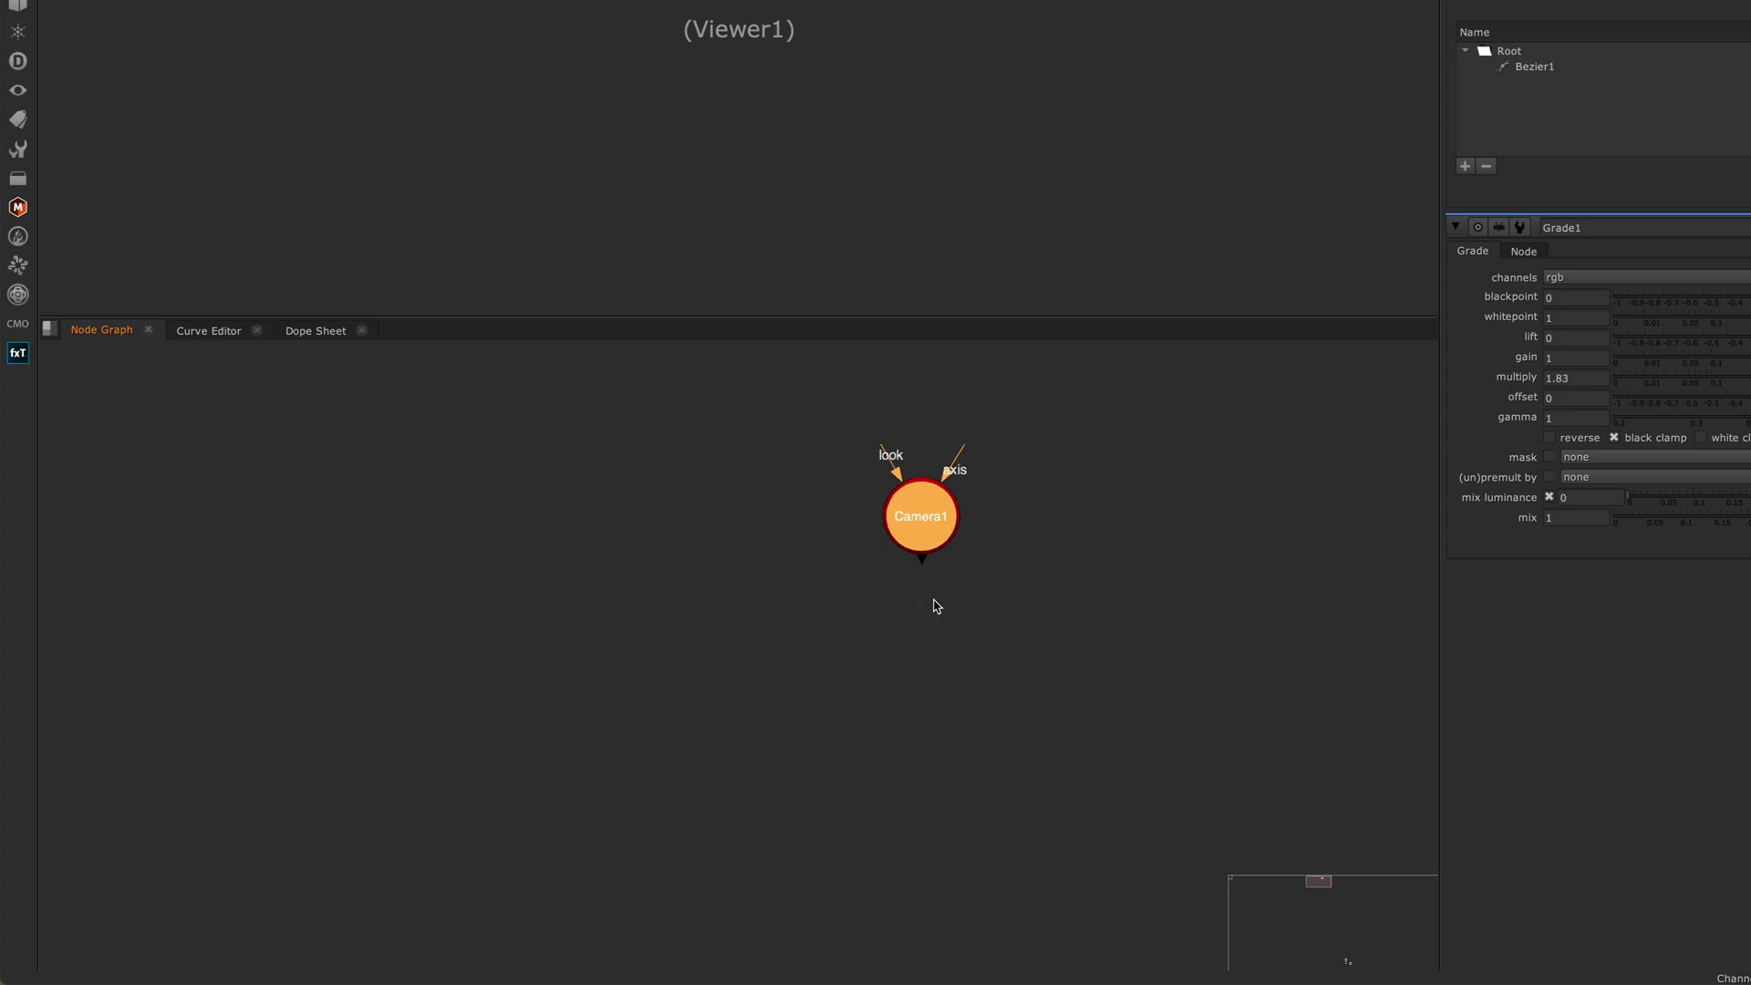
scroll(879, 599, "down", 5)
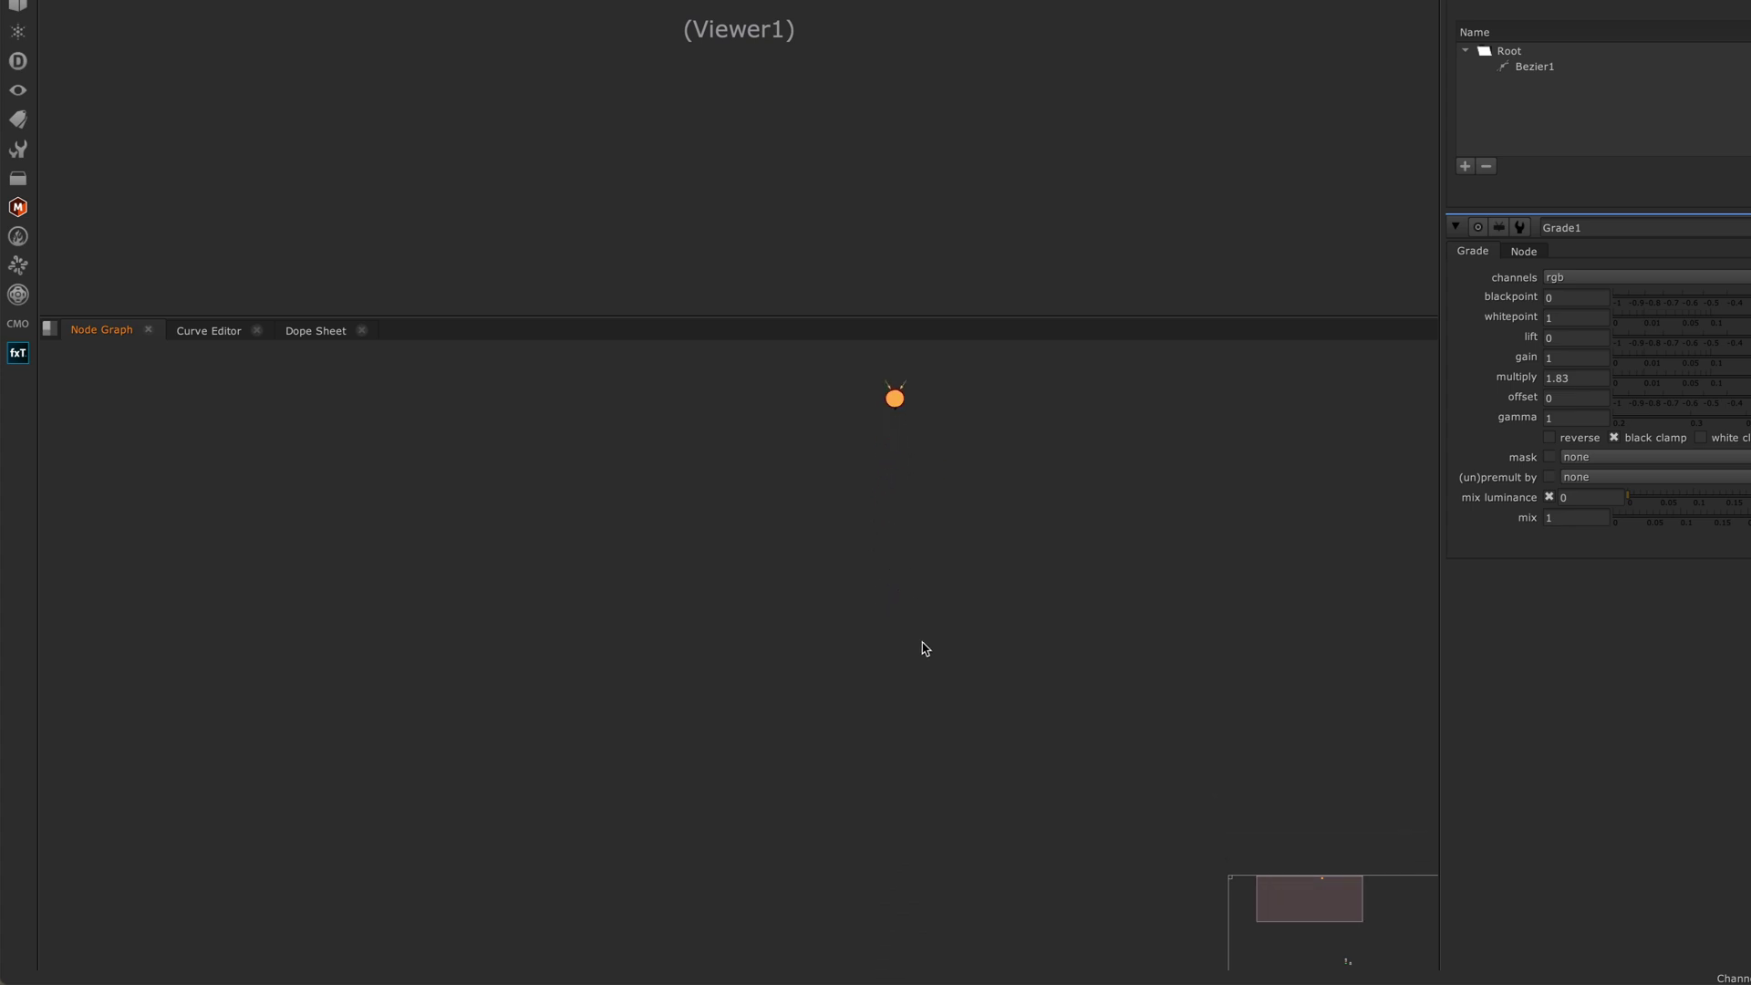
scroll(934, 624, "down", 4)
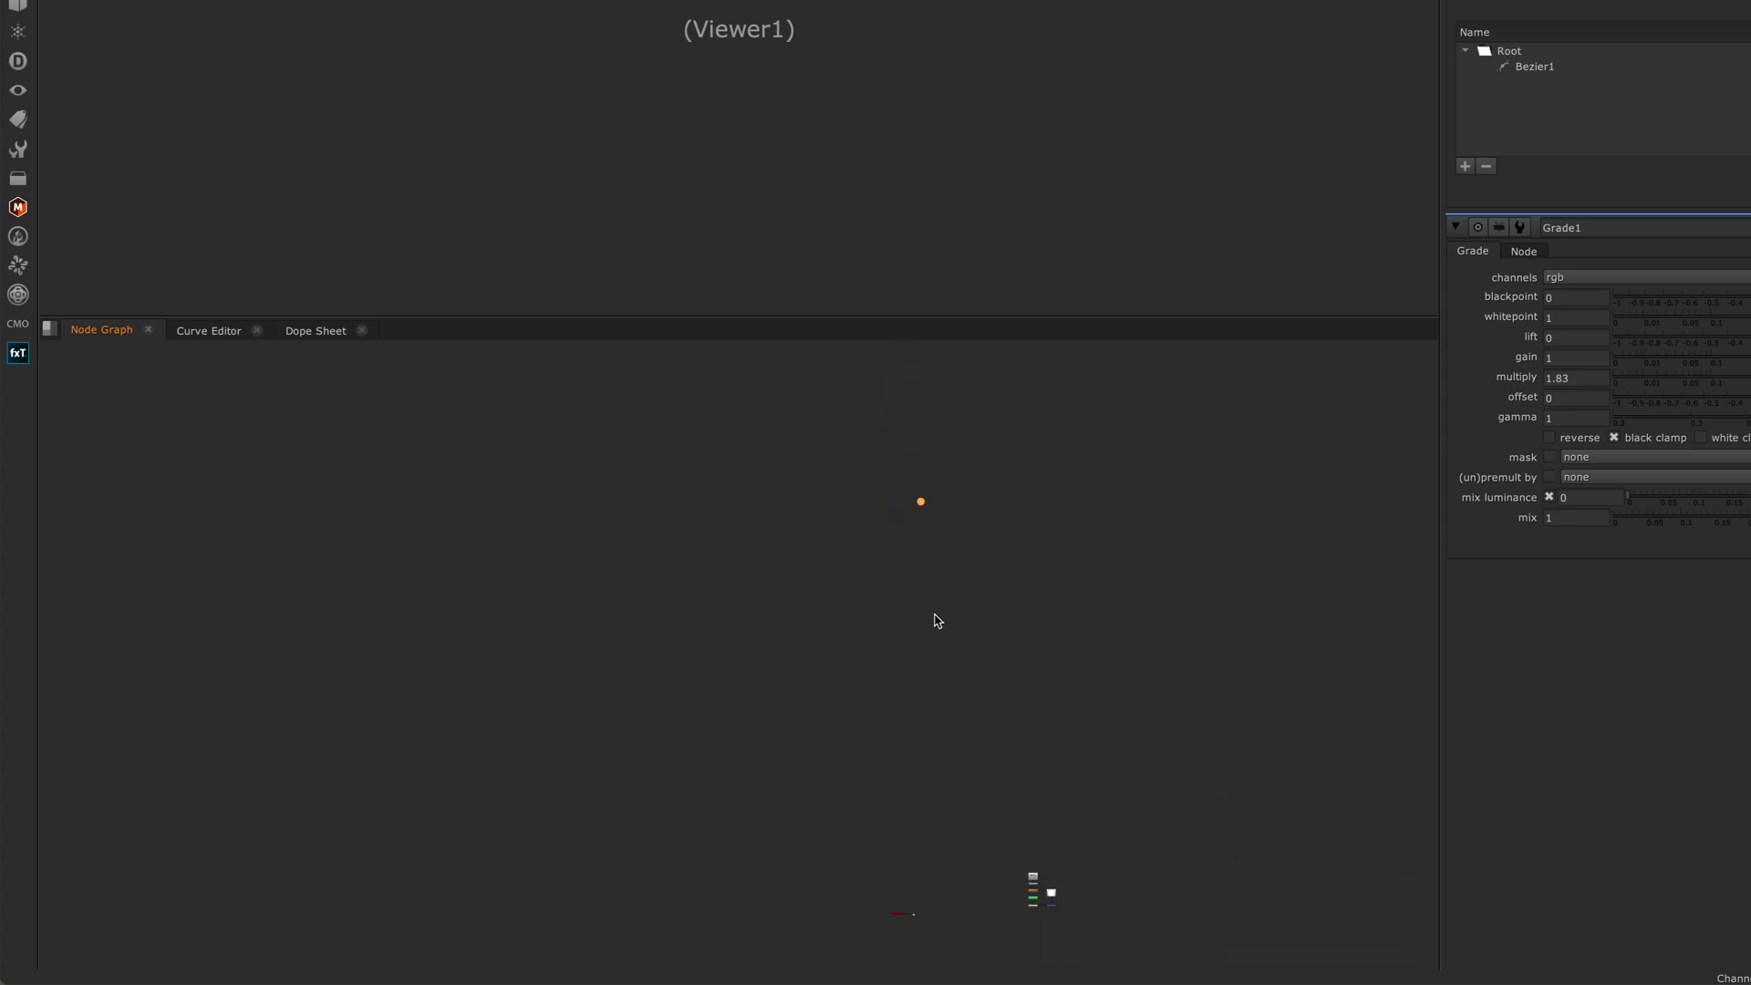
- Connect the selected nodes in reversed order so the dot's input takes Camera1
middle_click_drag(950, 673, 939, 556)
scroll(950, 602, "up", 2)
scroll(949, 599, "up", 2)
middle_click_drag(951, 617, 959, 650)
scroll(960, 649, "down", 2)
key("shift+y")
scroll(907, 775, "up", 3)
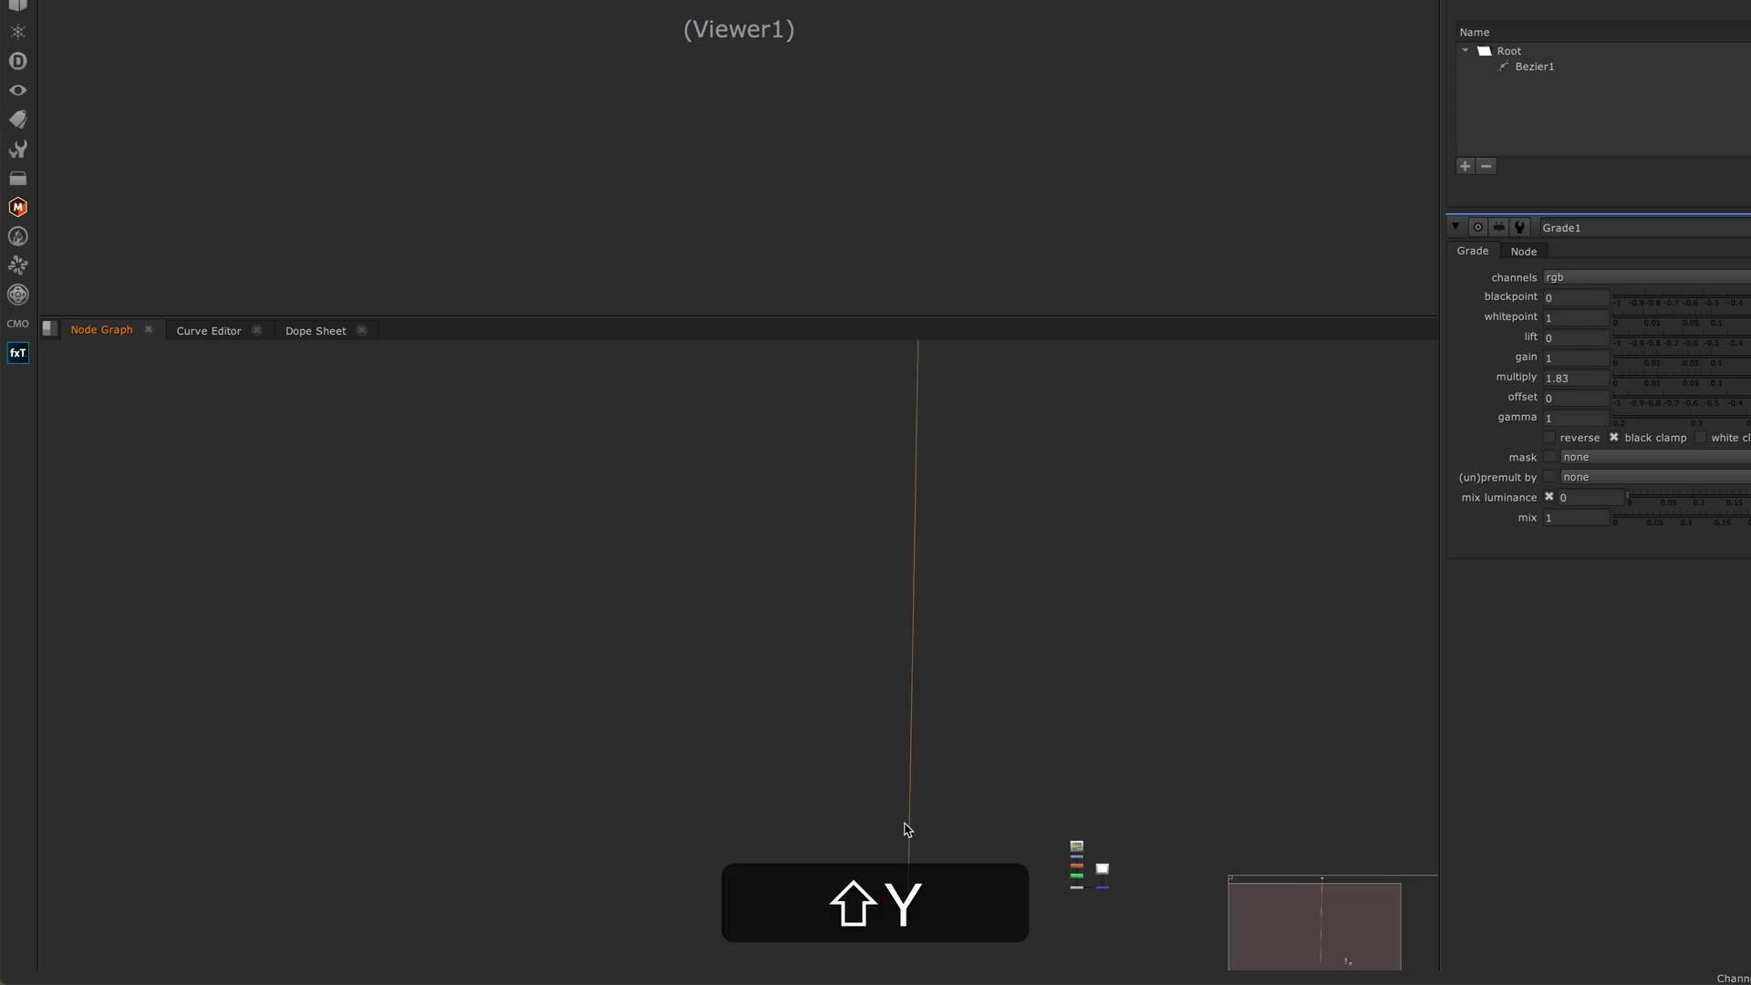
middle_click_drag(904, 770, 834, 580)
- Disconnect the dot beside ScanlineRender1 from Camera1 and clear the selection
scroll(839, 826, "up", 4)
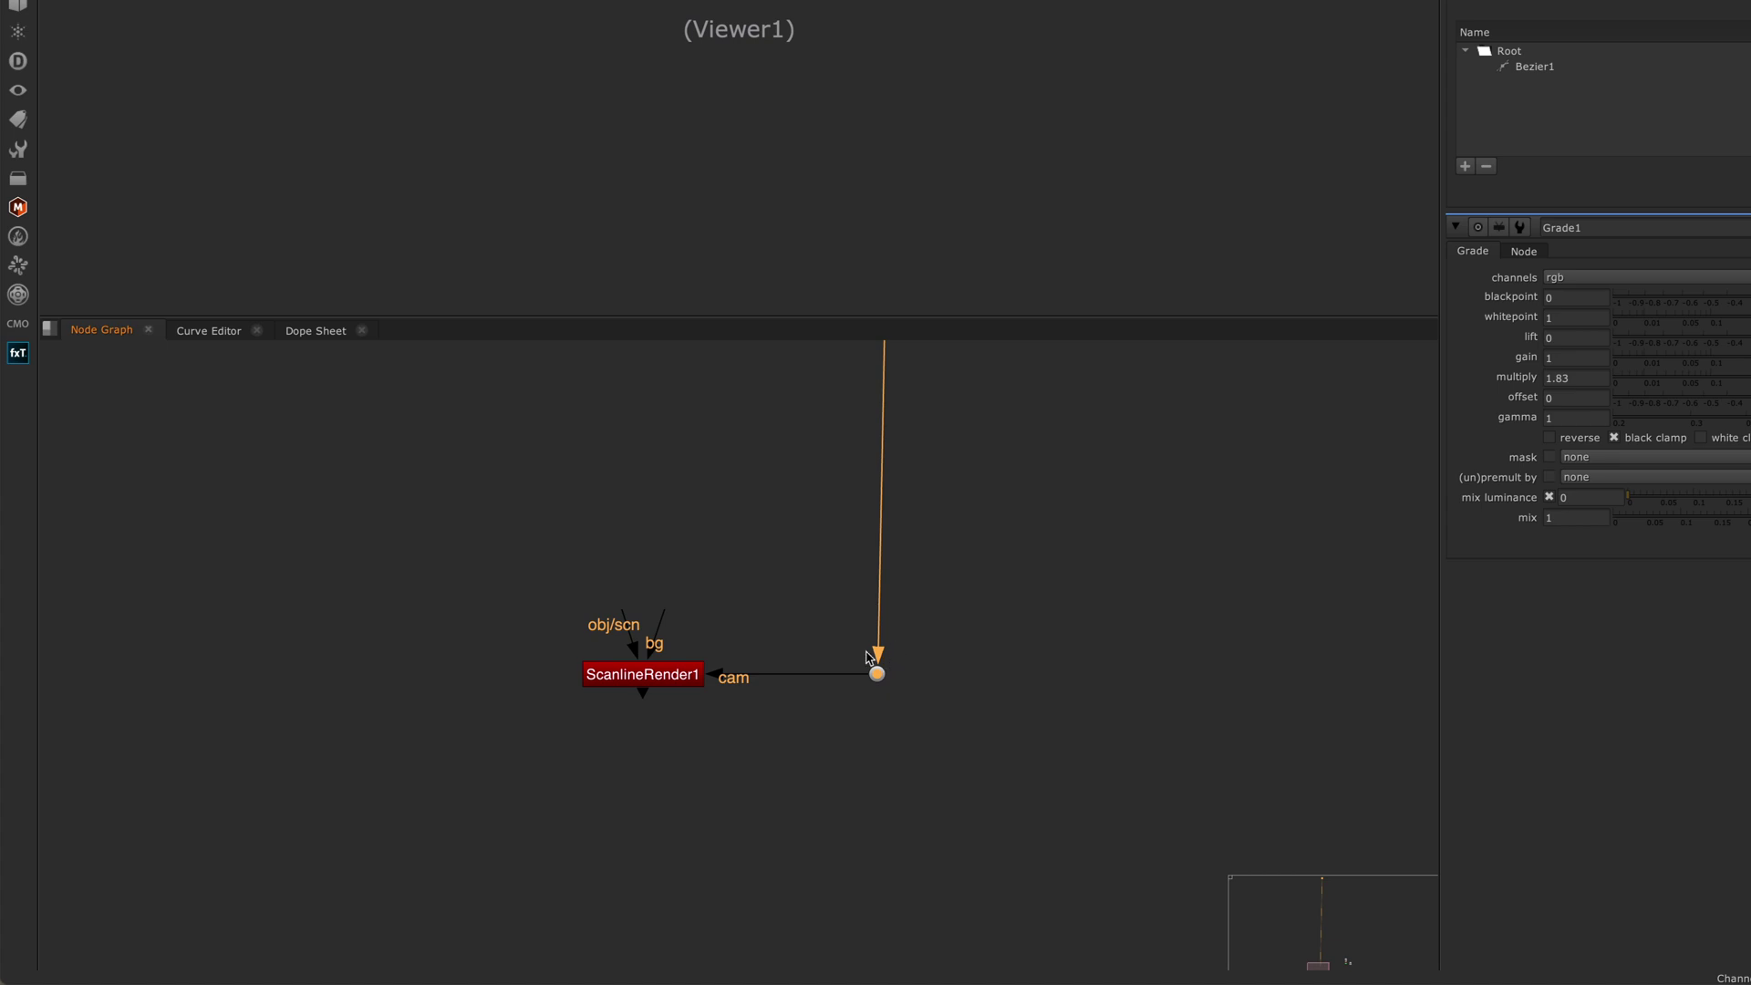
left_click_drag(868, 657, 896, 634)
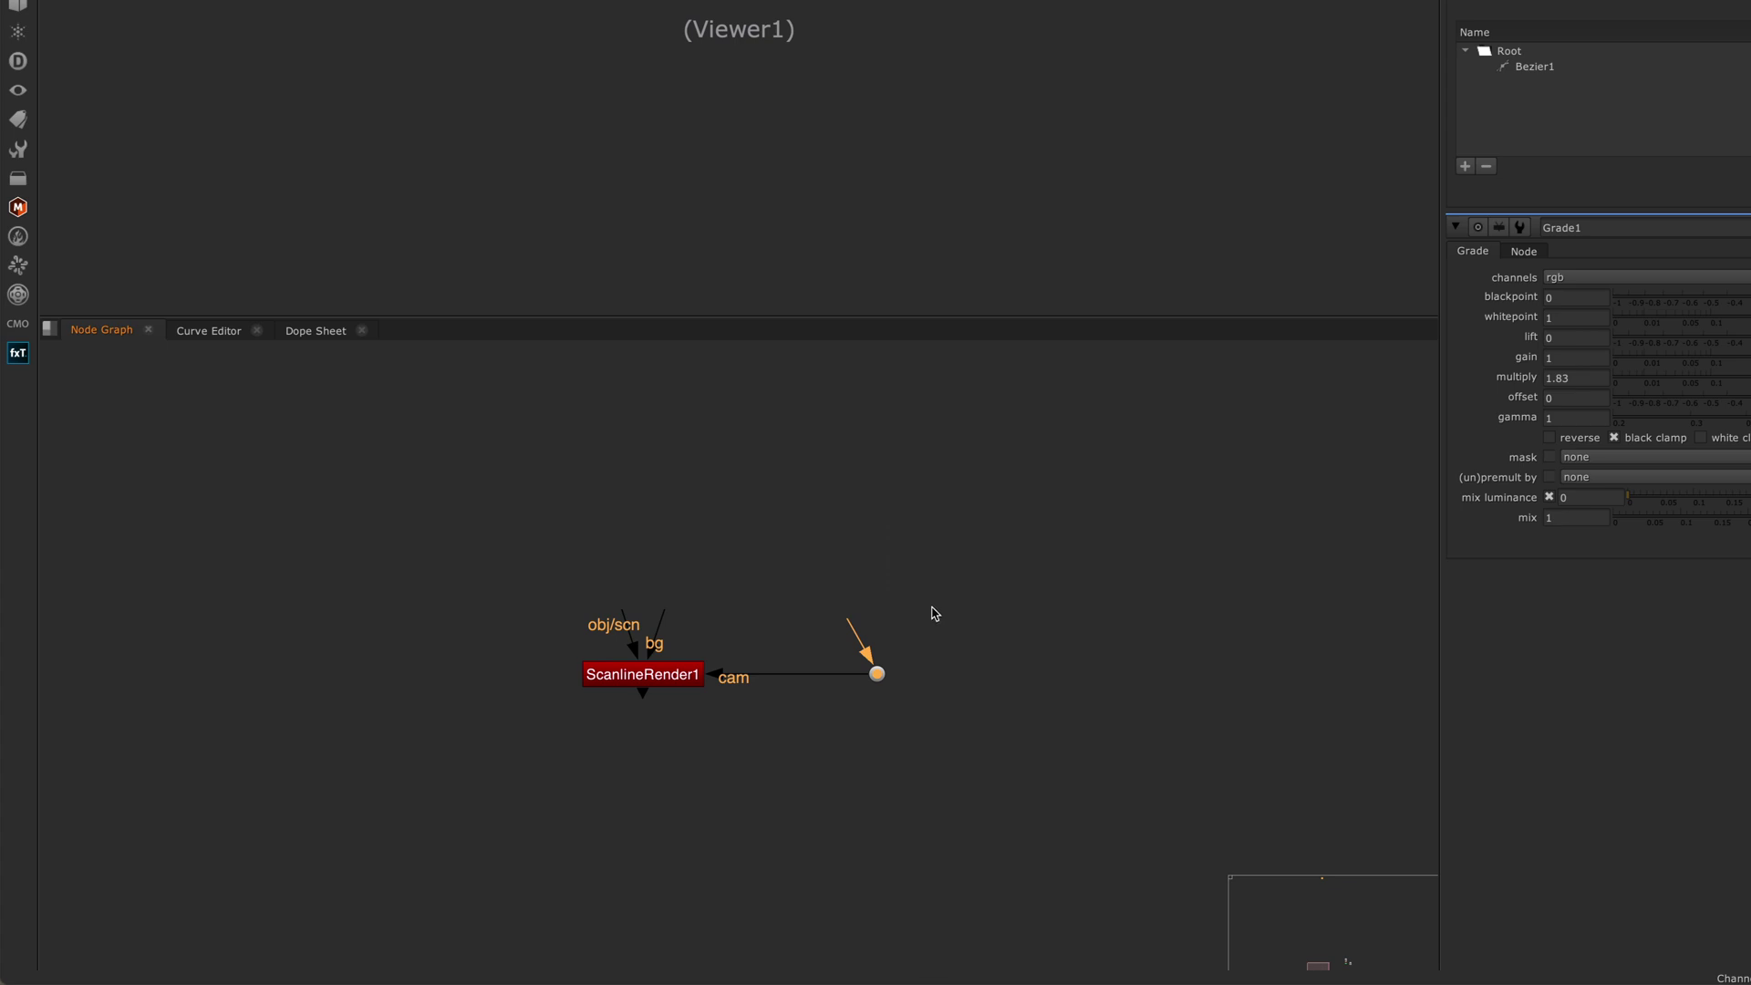
left_click(934, 611)
- Select the dot beside ScanlineRender1, add Camera1 to the selection, and connect the dot's input to Camera1
left_click_drag(826, 543, 953, 764)
scroll(995, 572, "down", 5)
middle_click_drag(1004, 447, 992, 681)
scroll(976, 588, "up", 1)
scroll(976, 588, "down", 1)
middle_click_drag(976, 589, 887, 949)
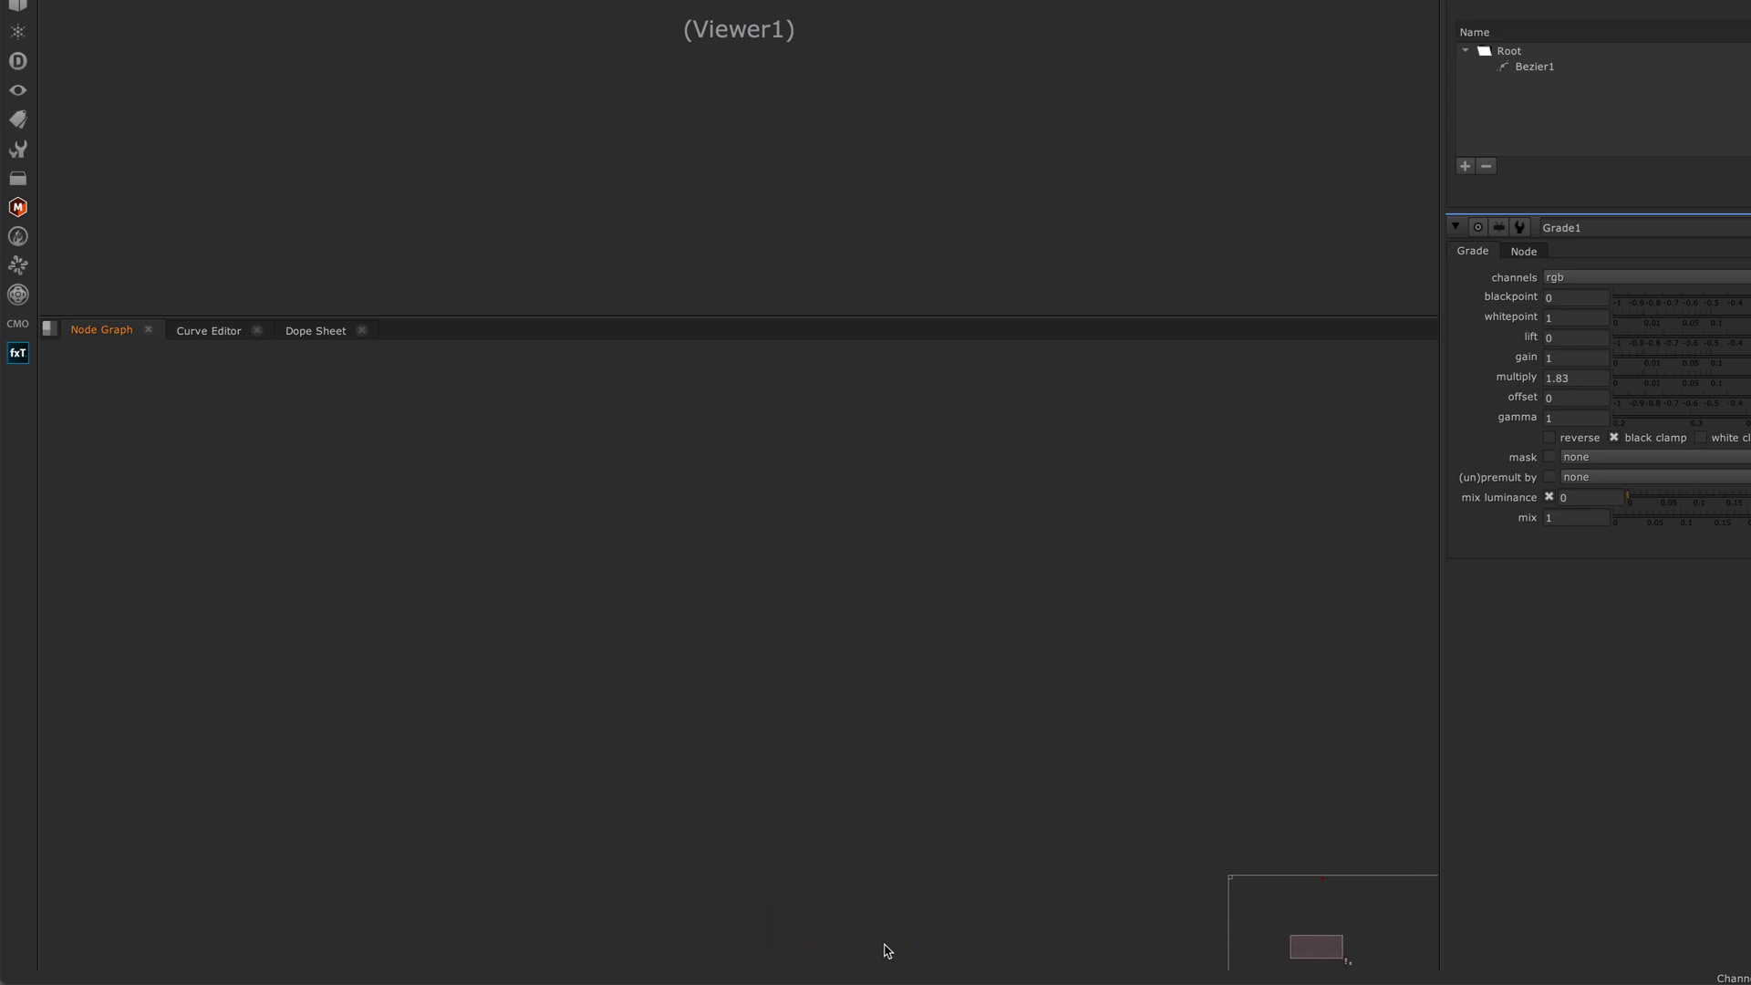
middle_click_drag(894, 552, 896, 908)
scroll(889, 744, "down", 1)
scroll(899, 606, "up", 1)
scroll(902, 611, "up", 5)
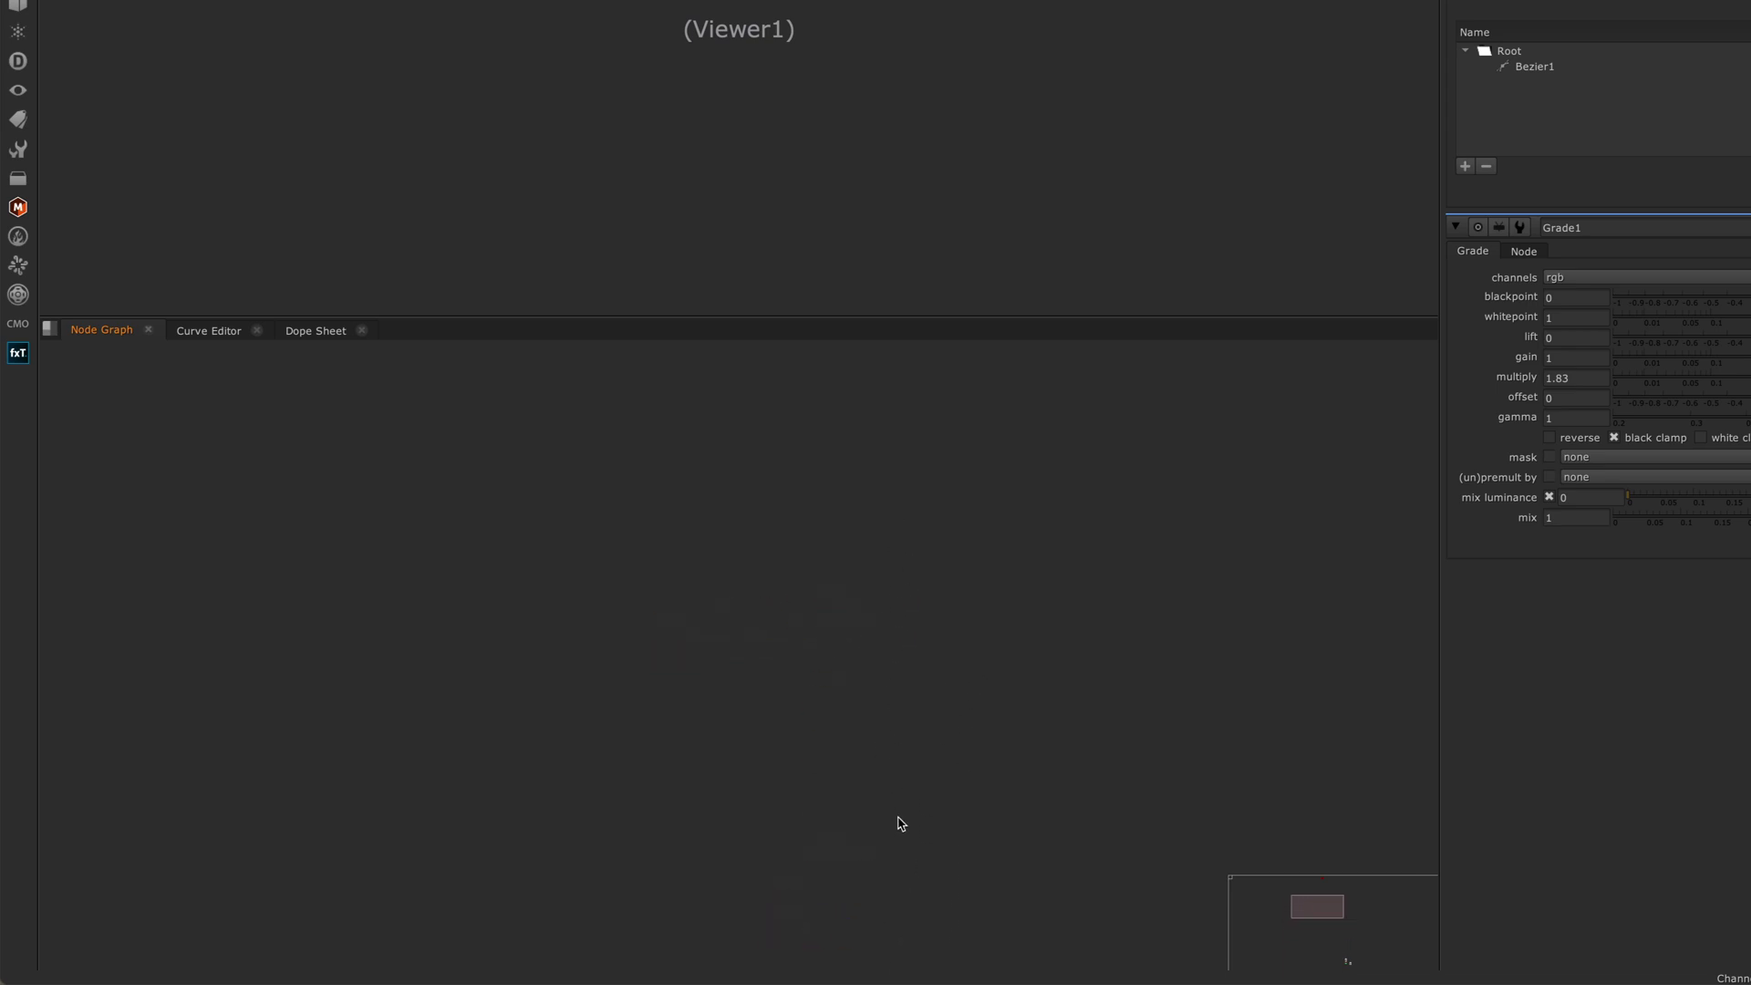
scroll(864, 747, "up", 4)
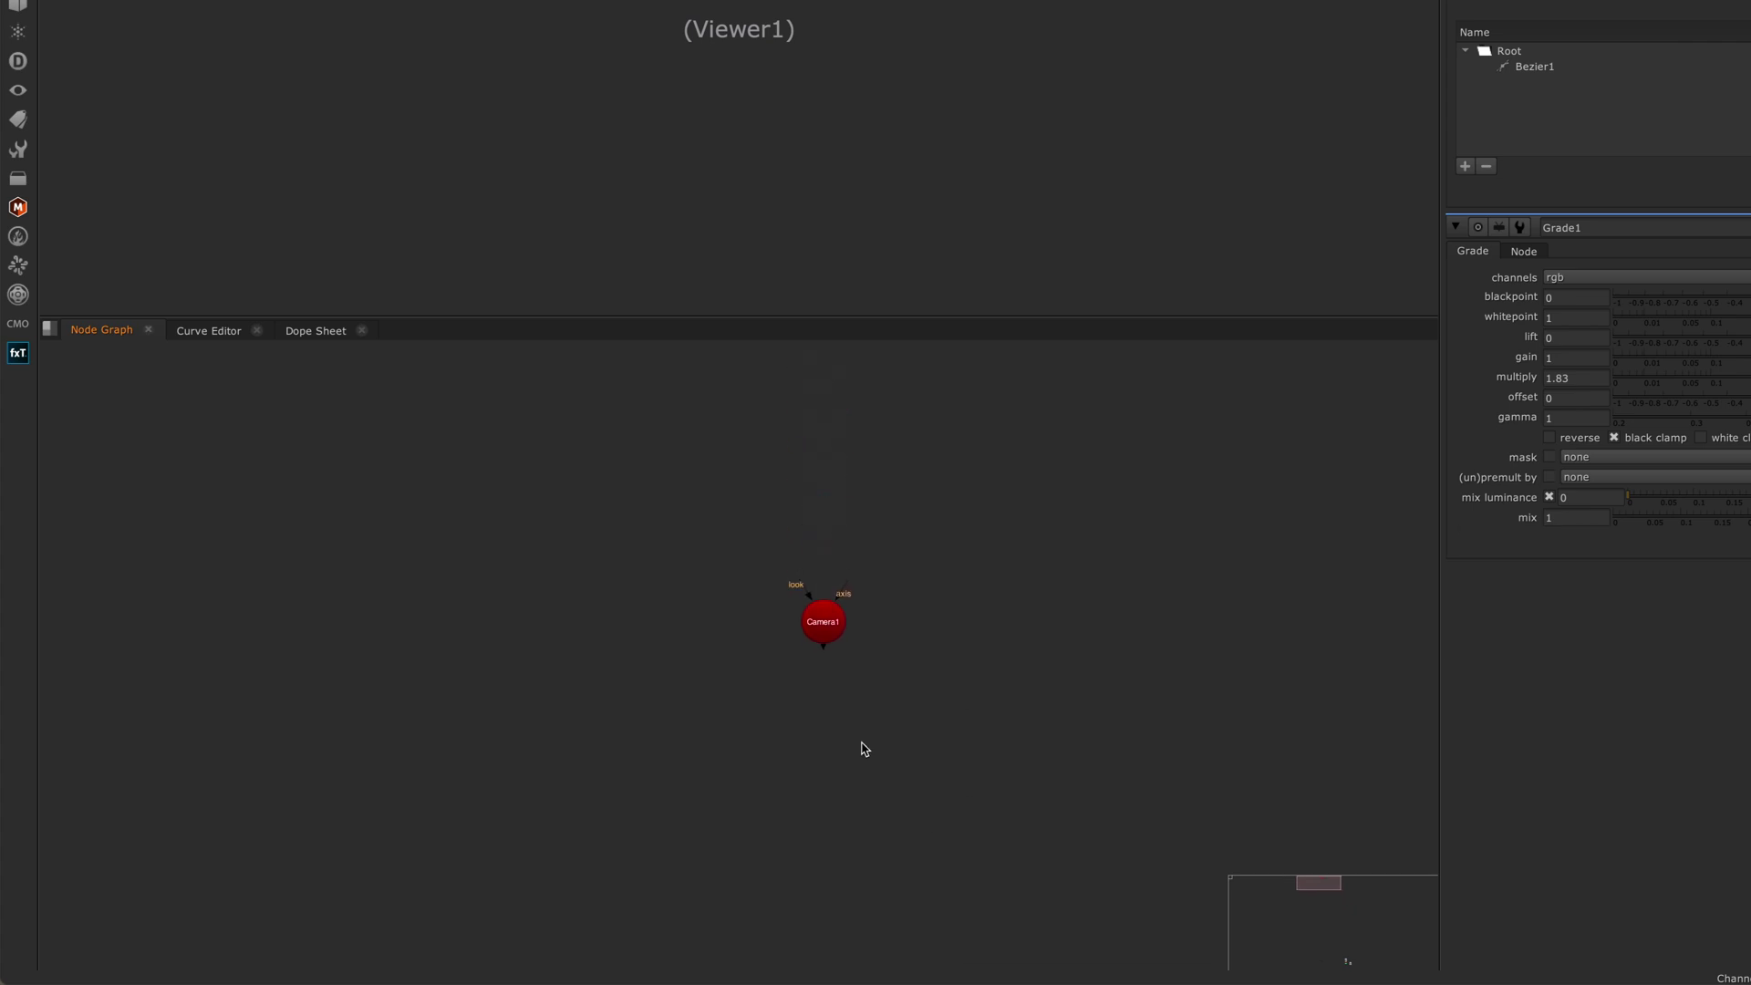
left_click_drag(715, 494, 923, 677)
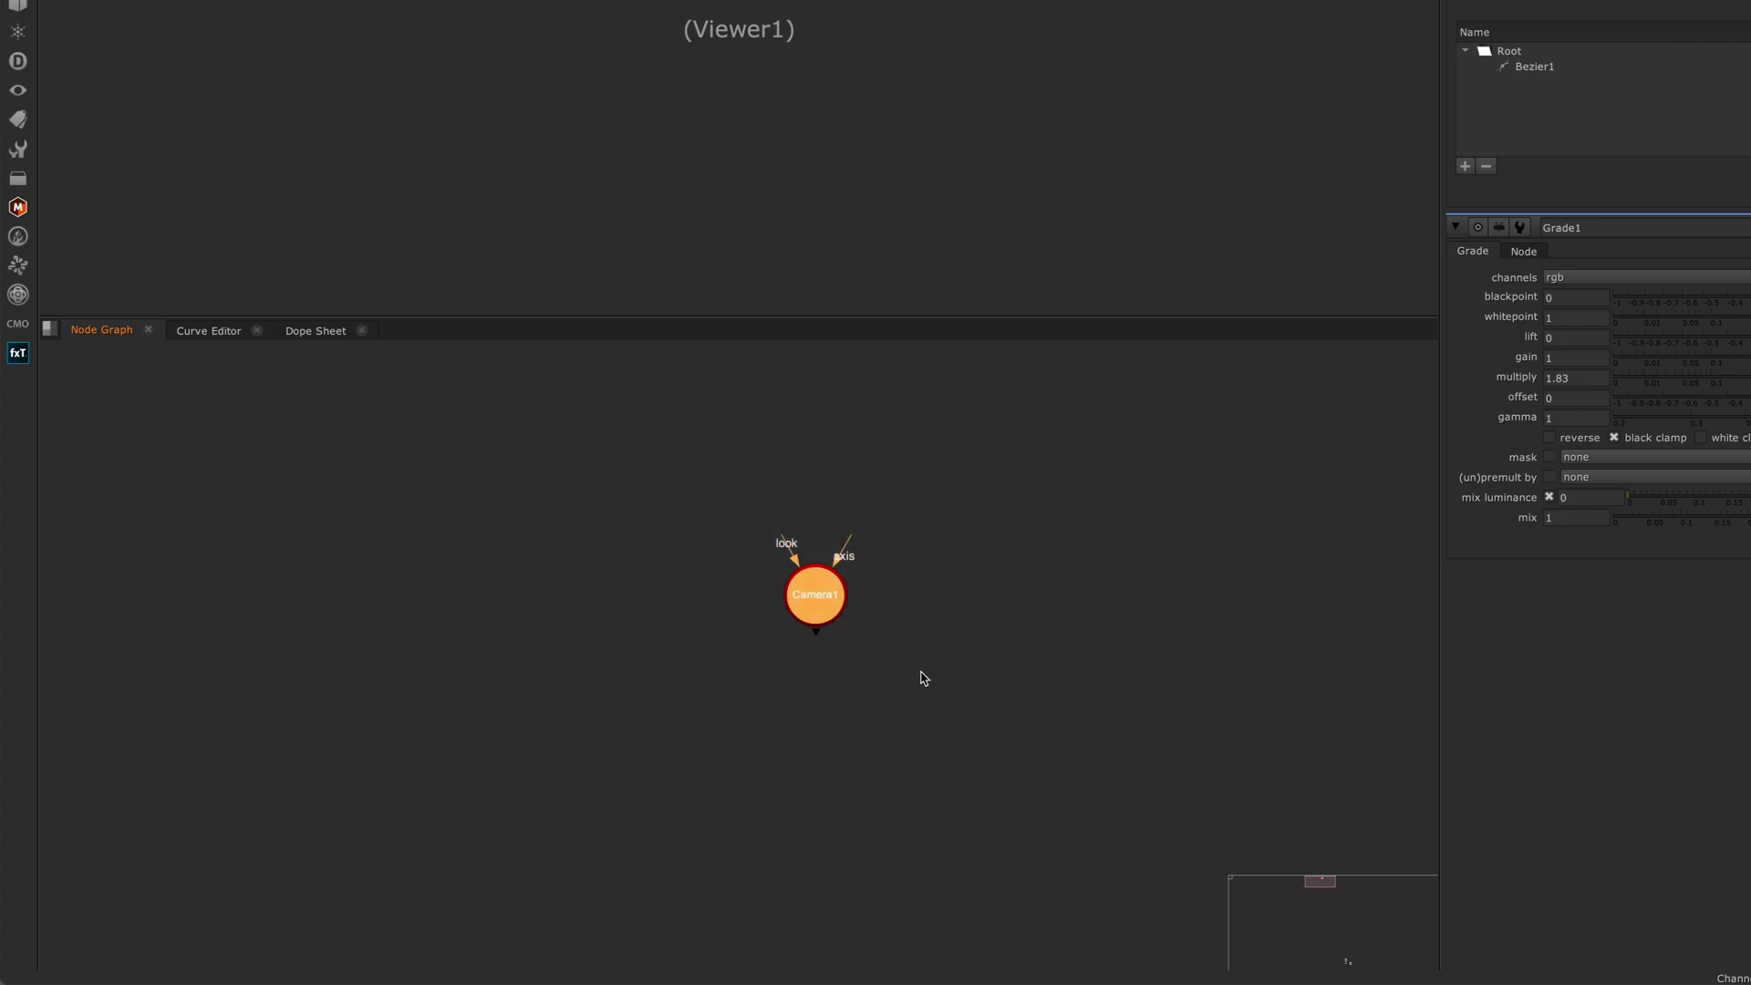
scroll(954, 553, "down", 5)
scroll(995, 727, "up", 3)
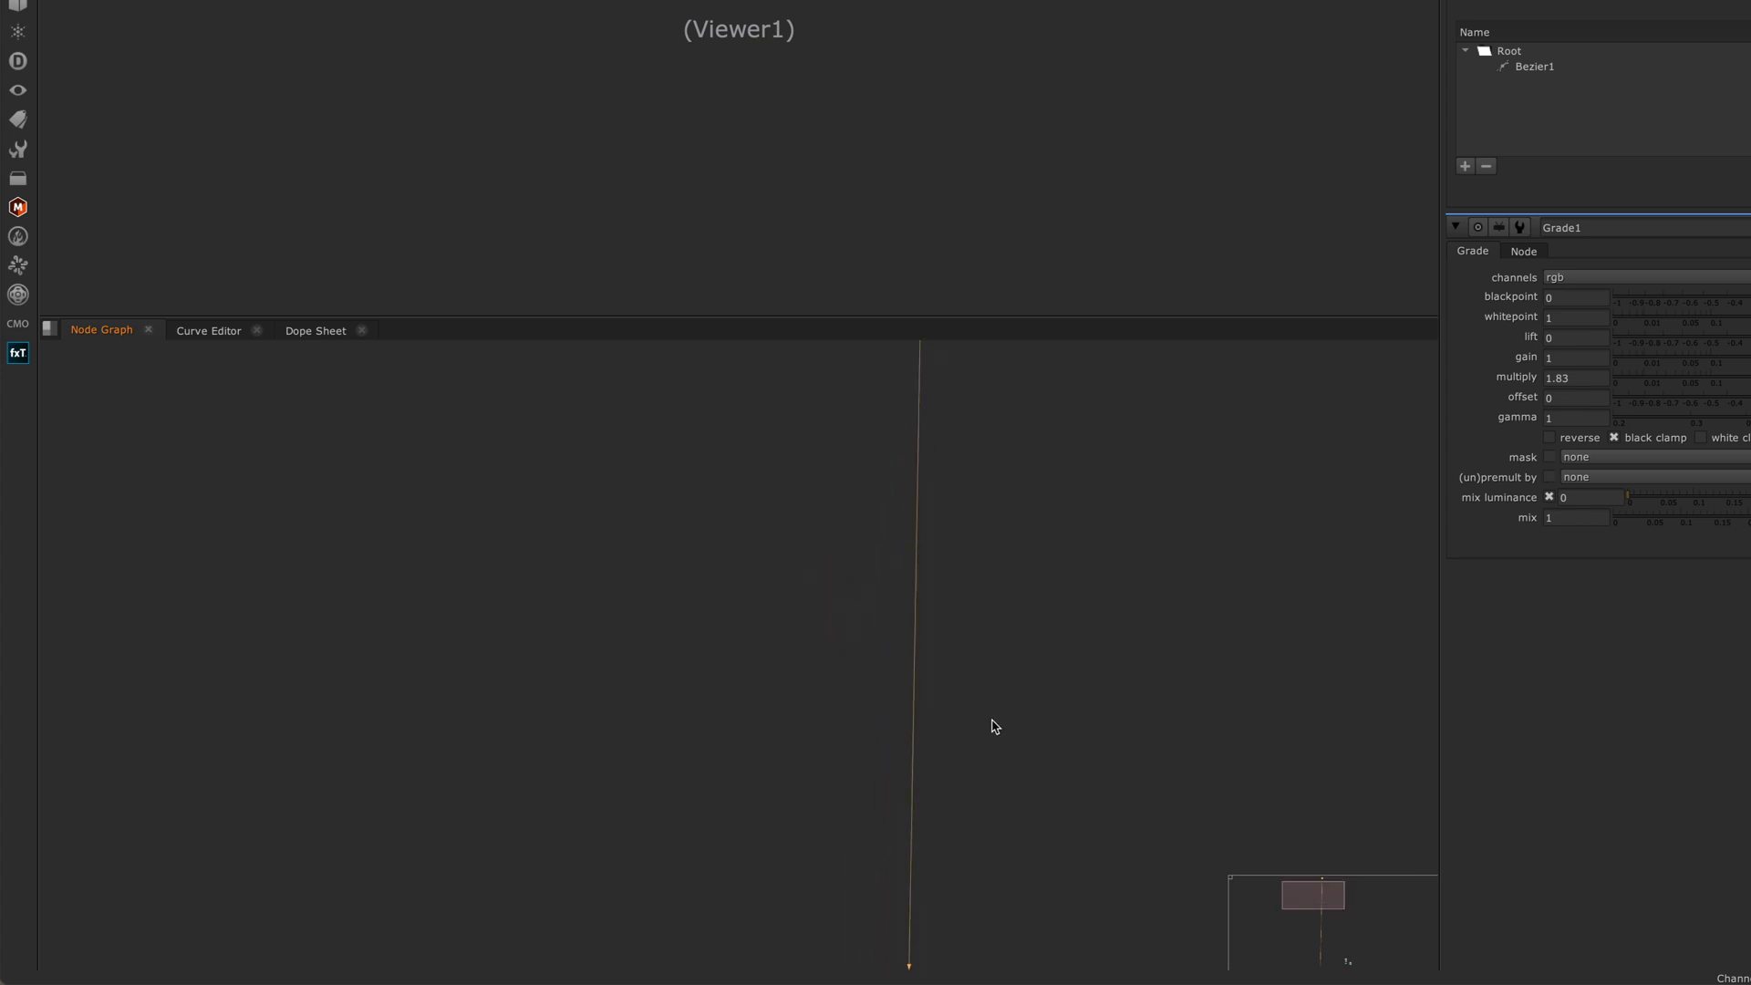
- Follow the pipe from Camera1 down to ScanlineRender1 and examine the connection through the dot on its cam input
scroll(993, 721, "down", 3)
middle_click_drag(987, 890, 979, 597)
scroll(988, 708, "down", 1)
middle_click_drag(987, 708, 934, 374)
scroll(938, 830, "up", 1)
middle_click_drag(941, 821, 990, 603)
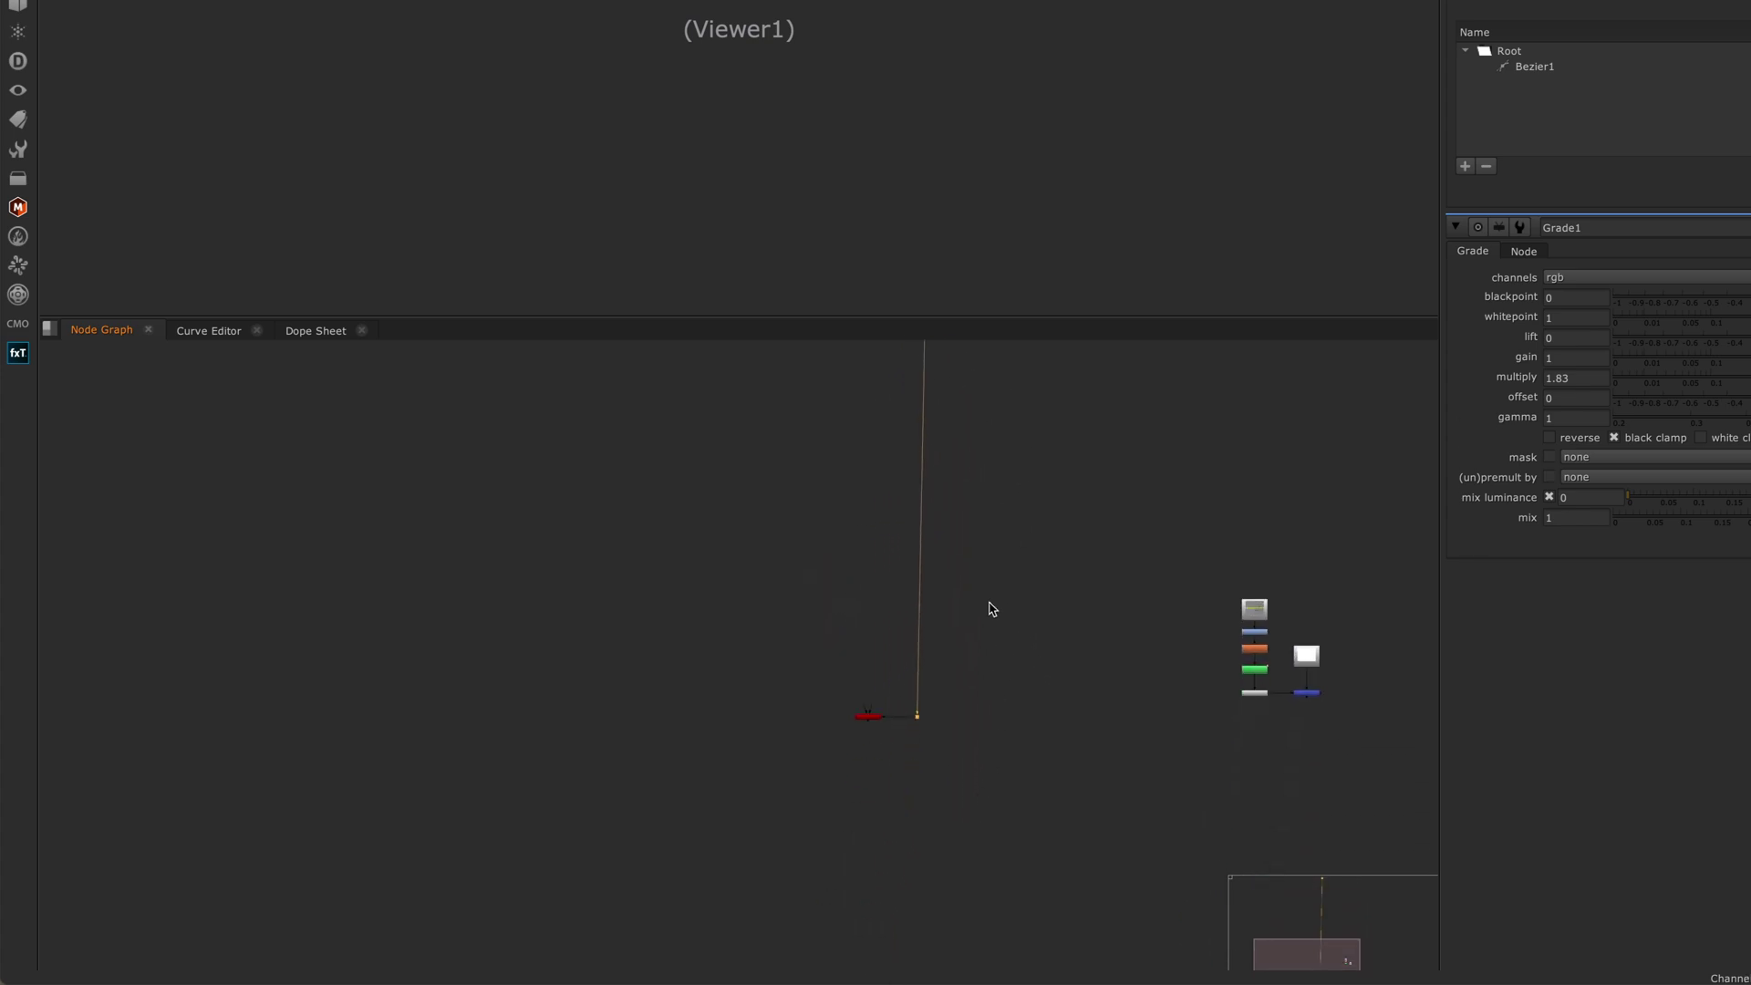
scroll(903, 684, "up", 5)
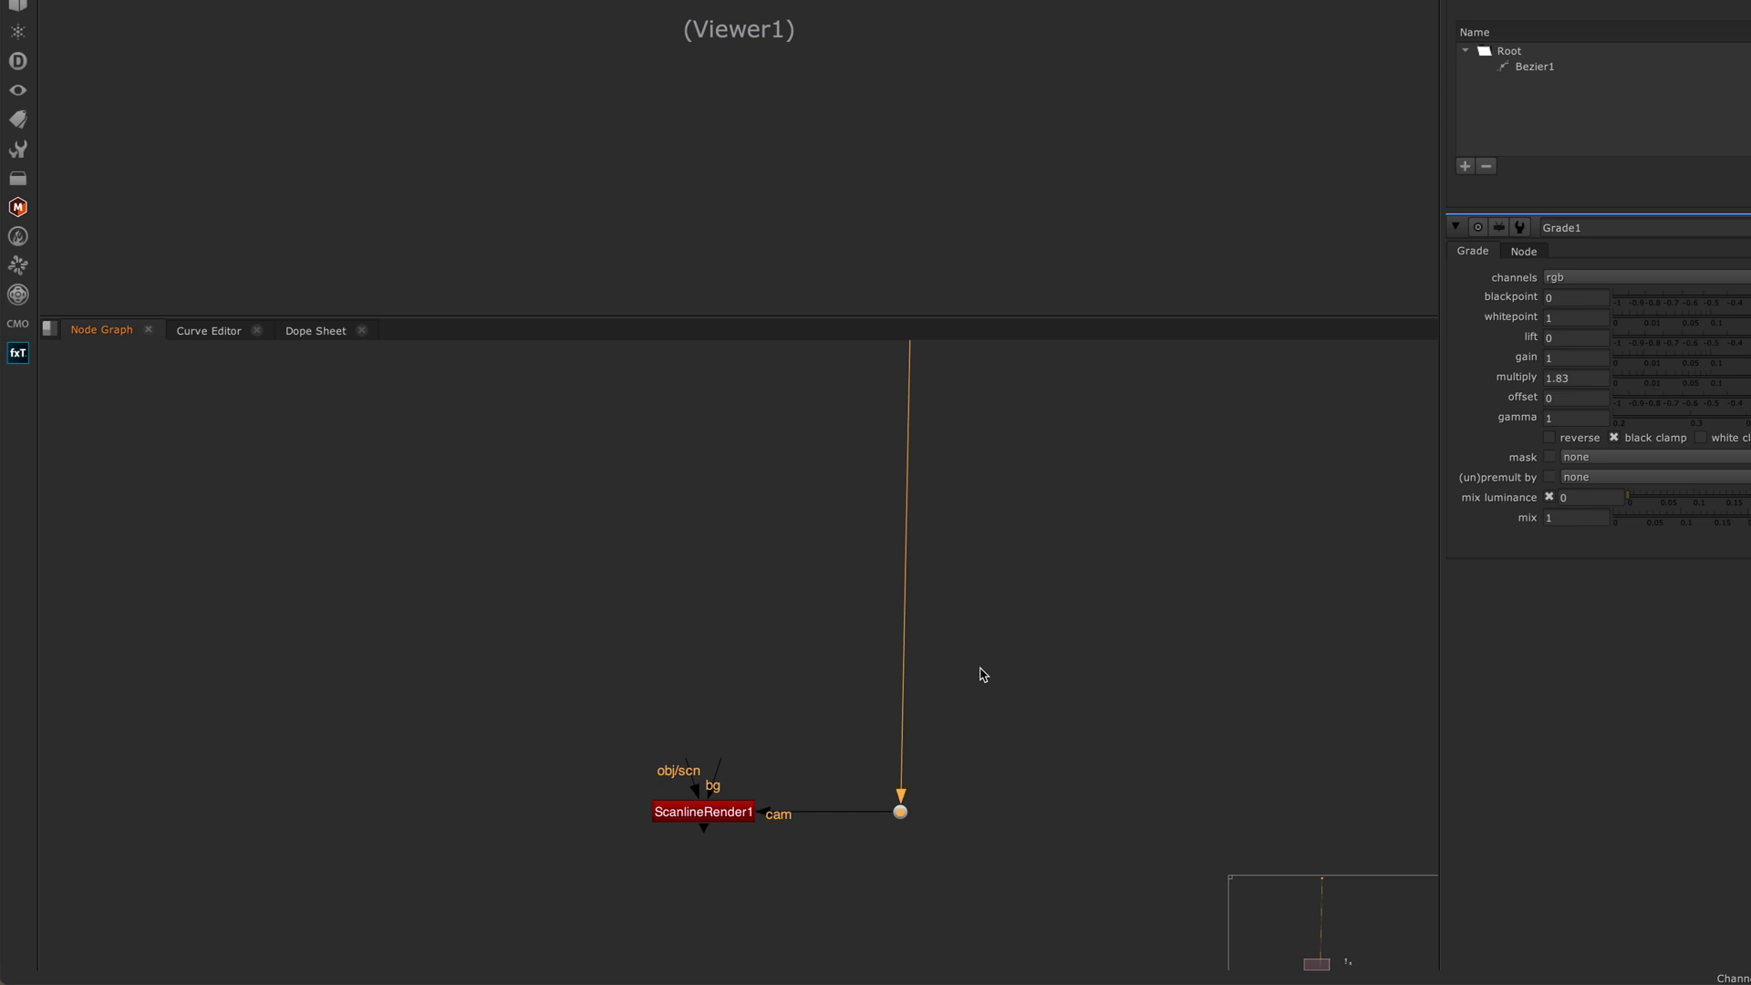
- Go to the CheckerBoard1 node tree and show Premult1's output in the viewer, enlarged
scroll(980, 674, "down", 4)
middle_click_drag(1333, 618, 643, 629)
scroll(923, 671, "up", 2)
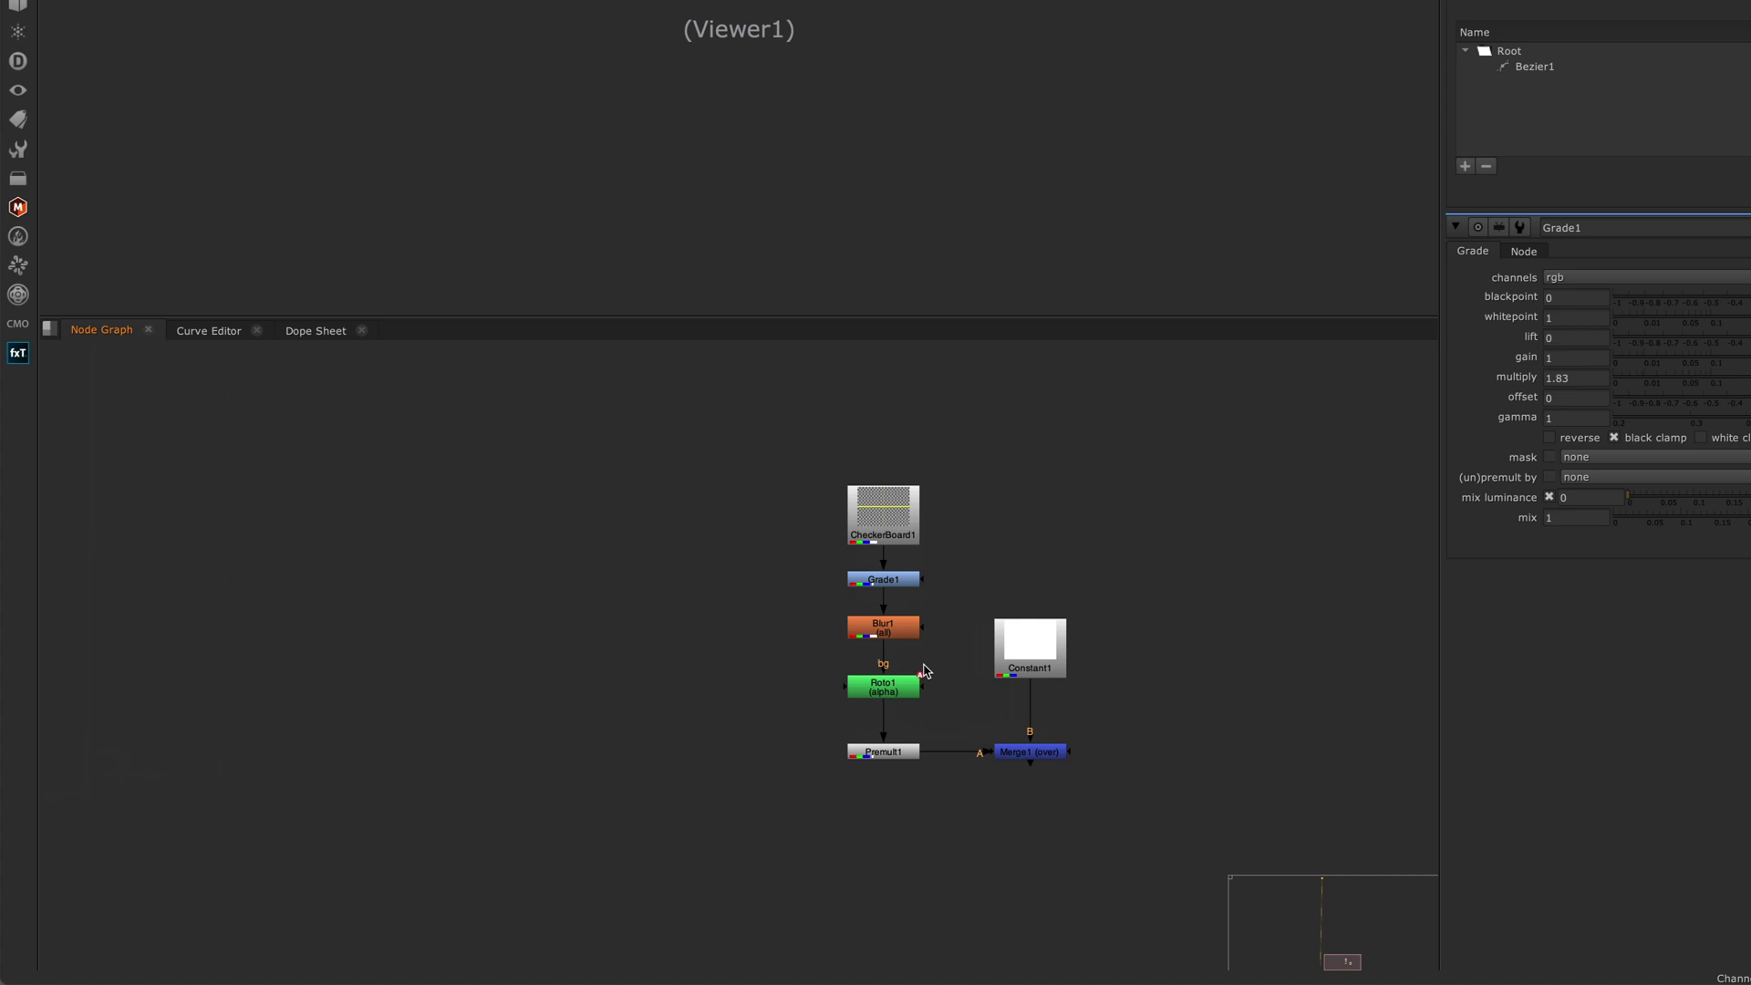
scroll(924, 670, "up", 1)
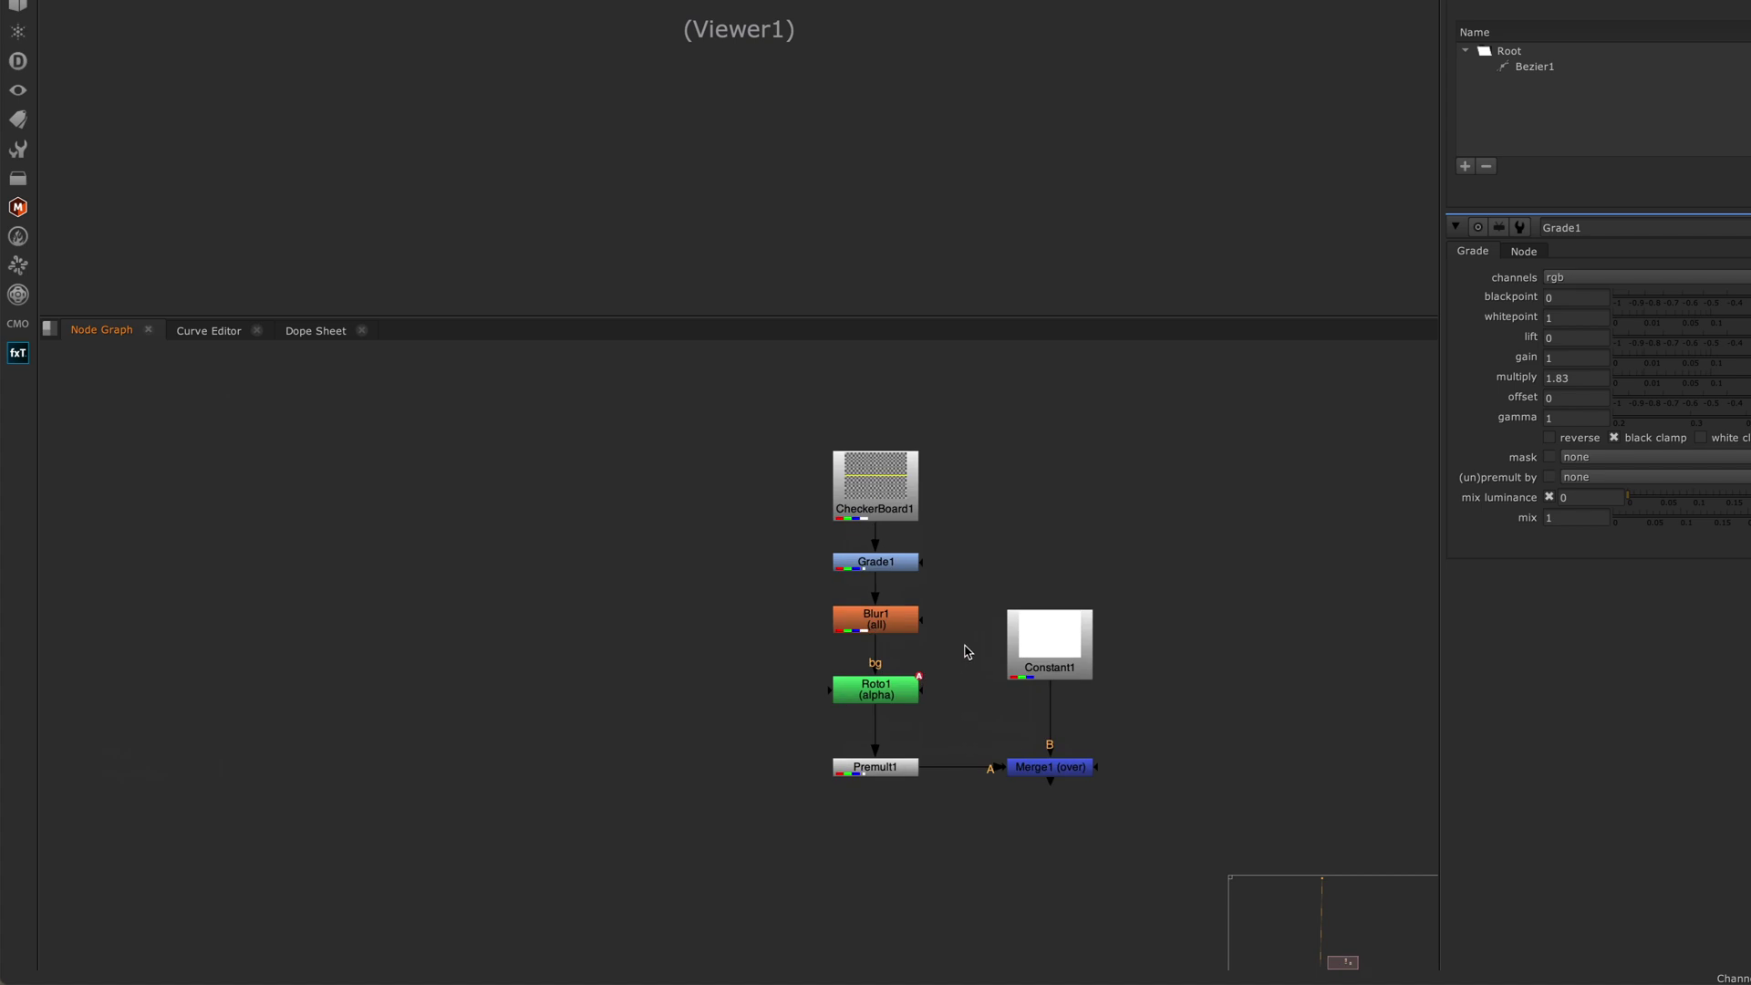
scroll(967, 650, "up", 3)
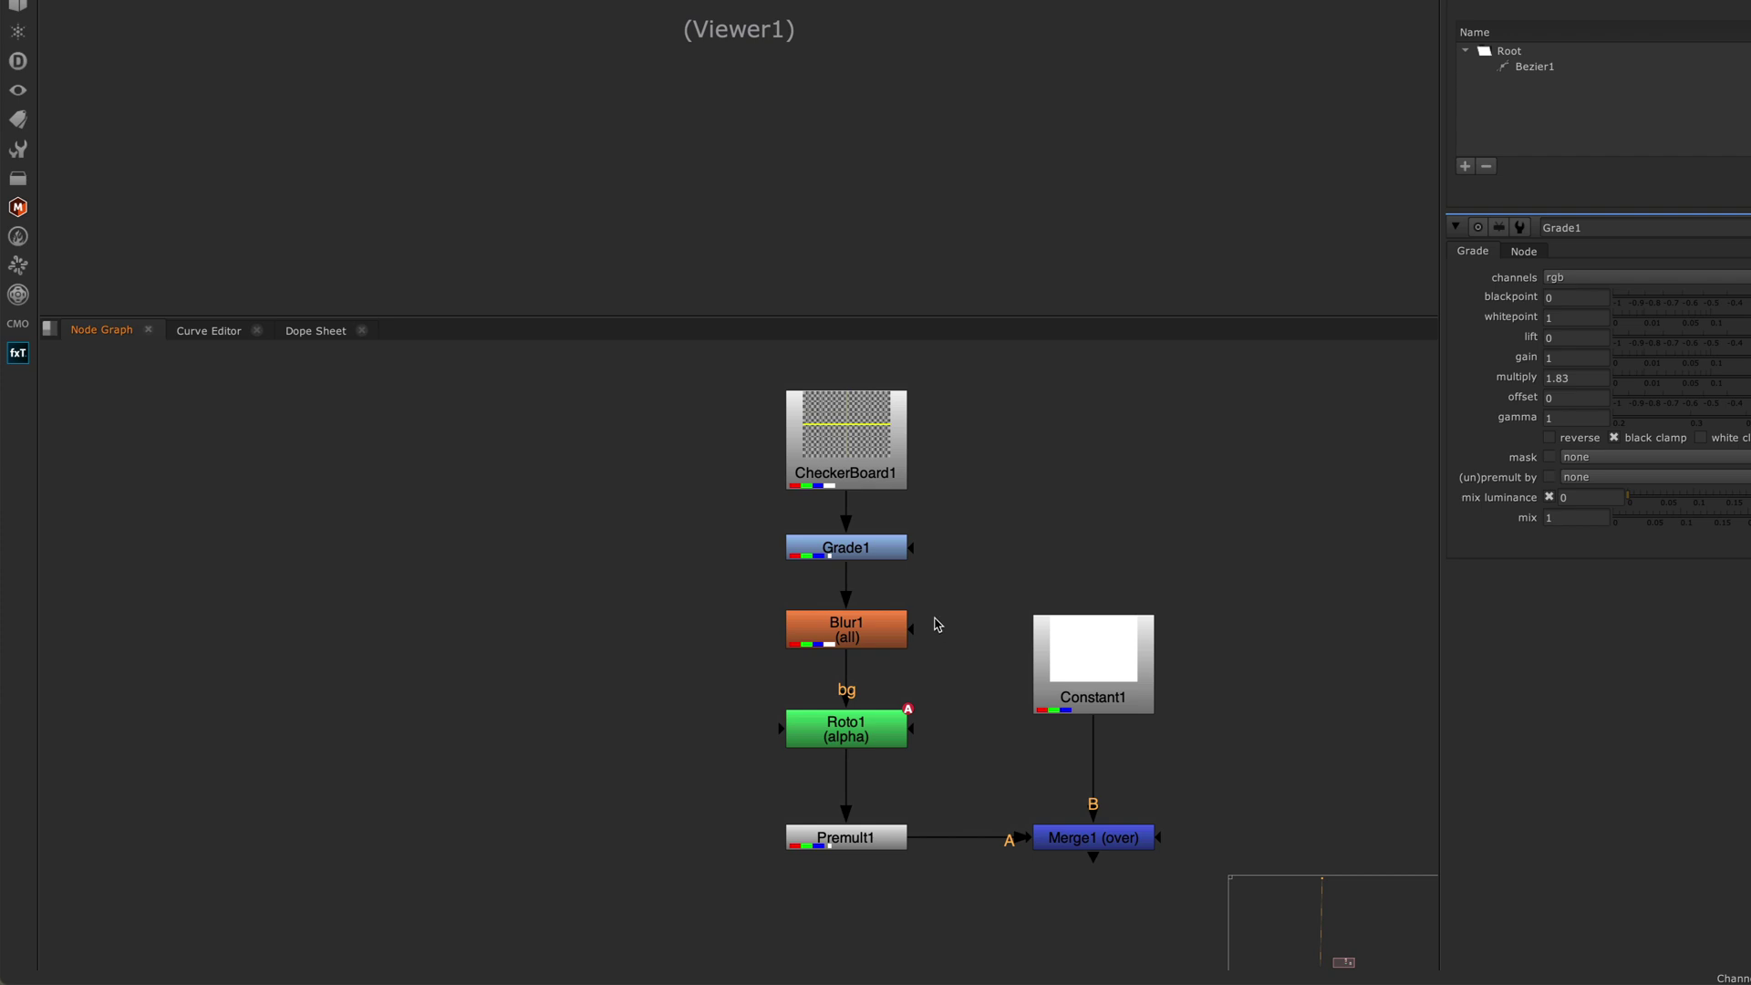
left_click(848, 454)
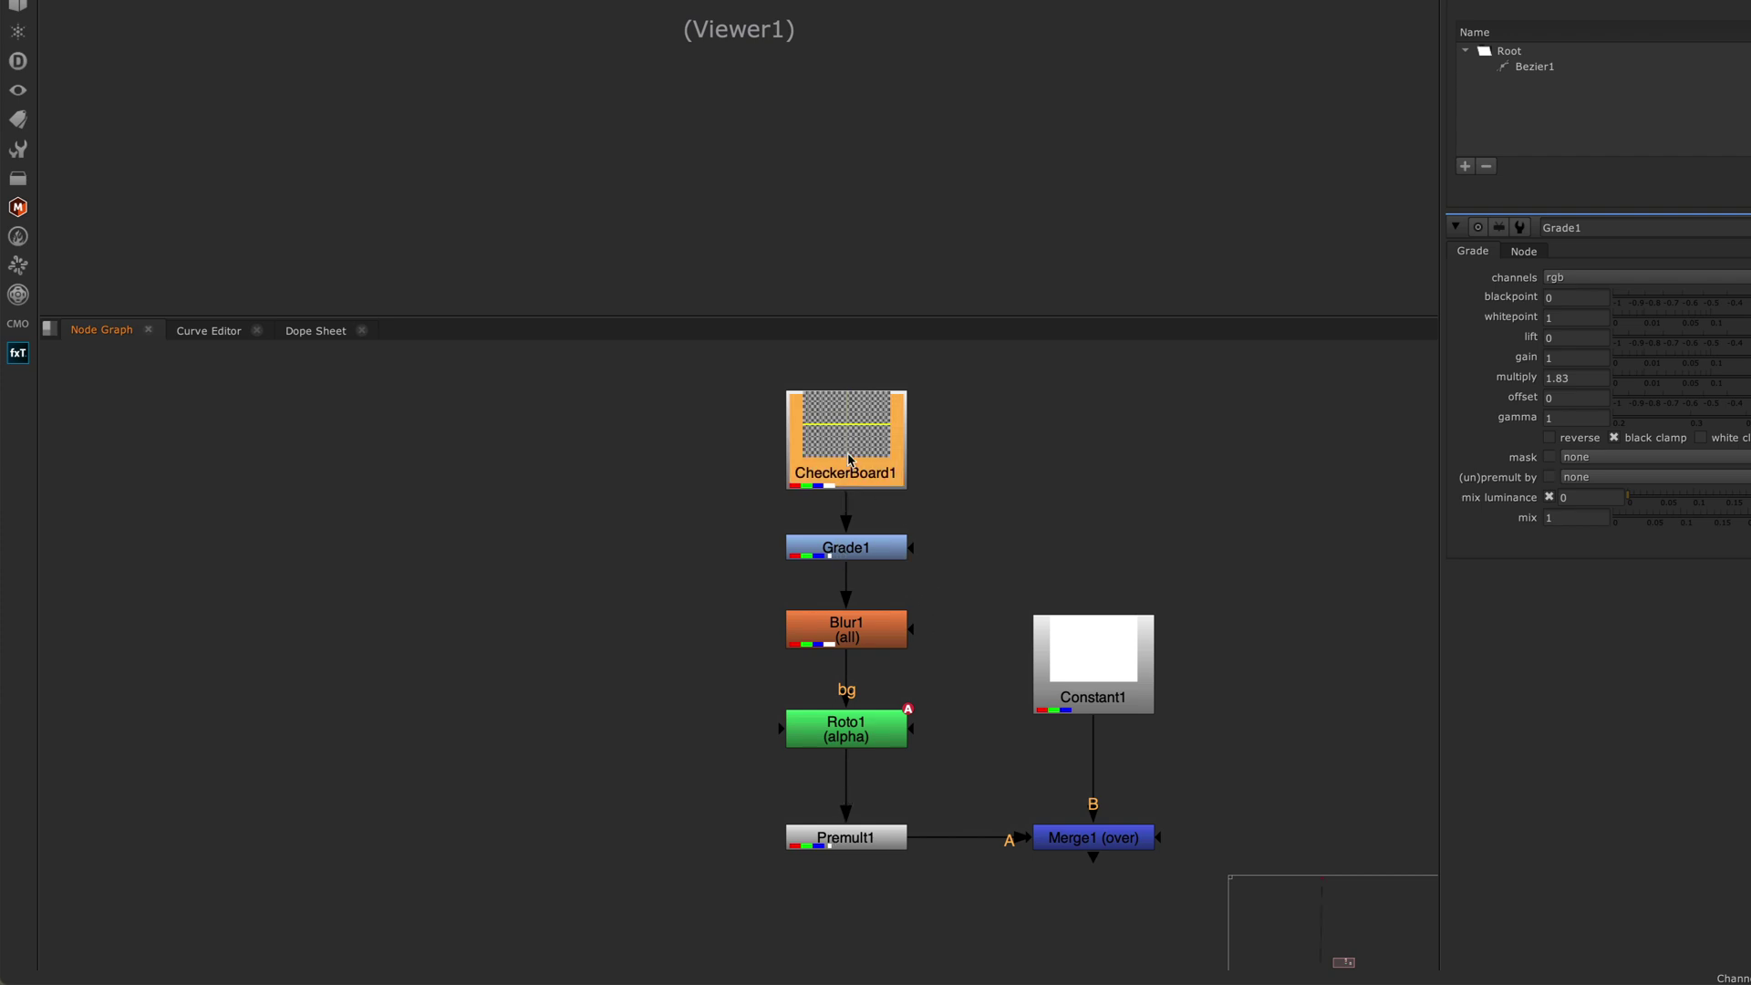
left_click(861, 833)
key("1")
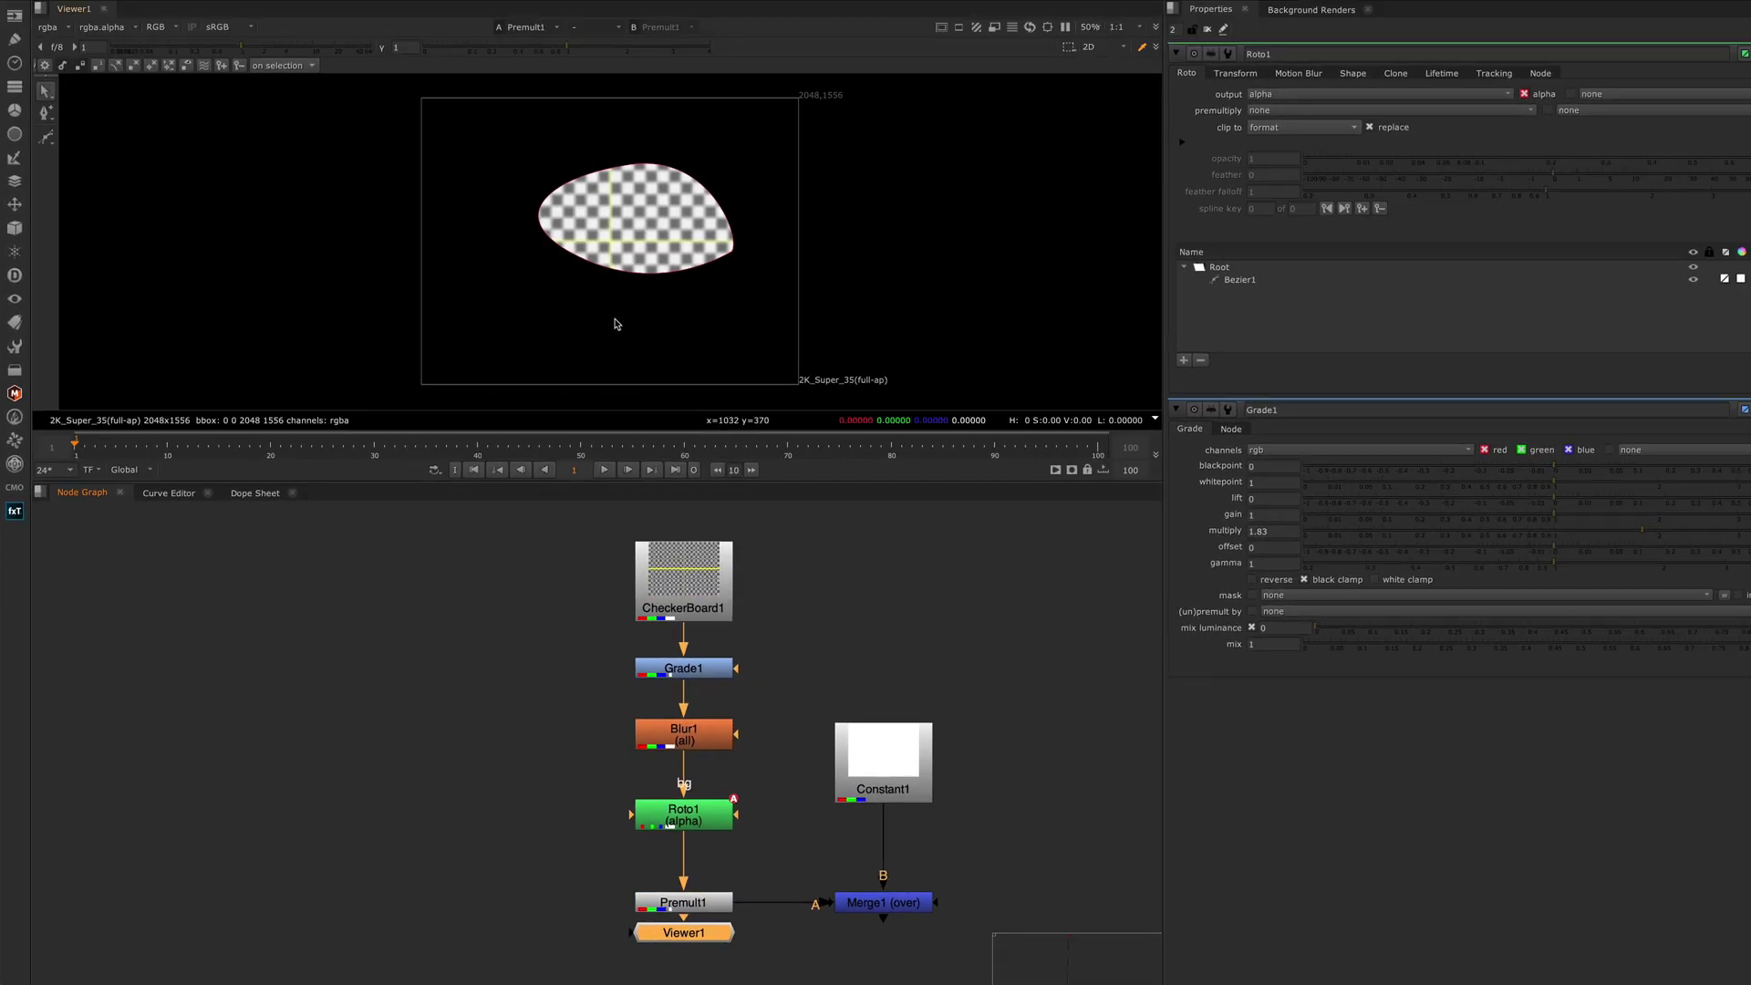
scroll(616, 324, "up", 4)
- View the outputs of Blur1 and Roto1 in turn, toggling the alpha channel display on and off for Roto1
left_click(687, 670)
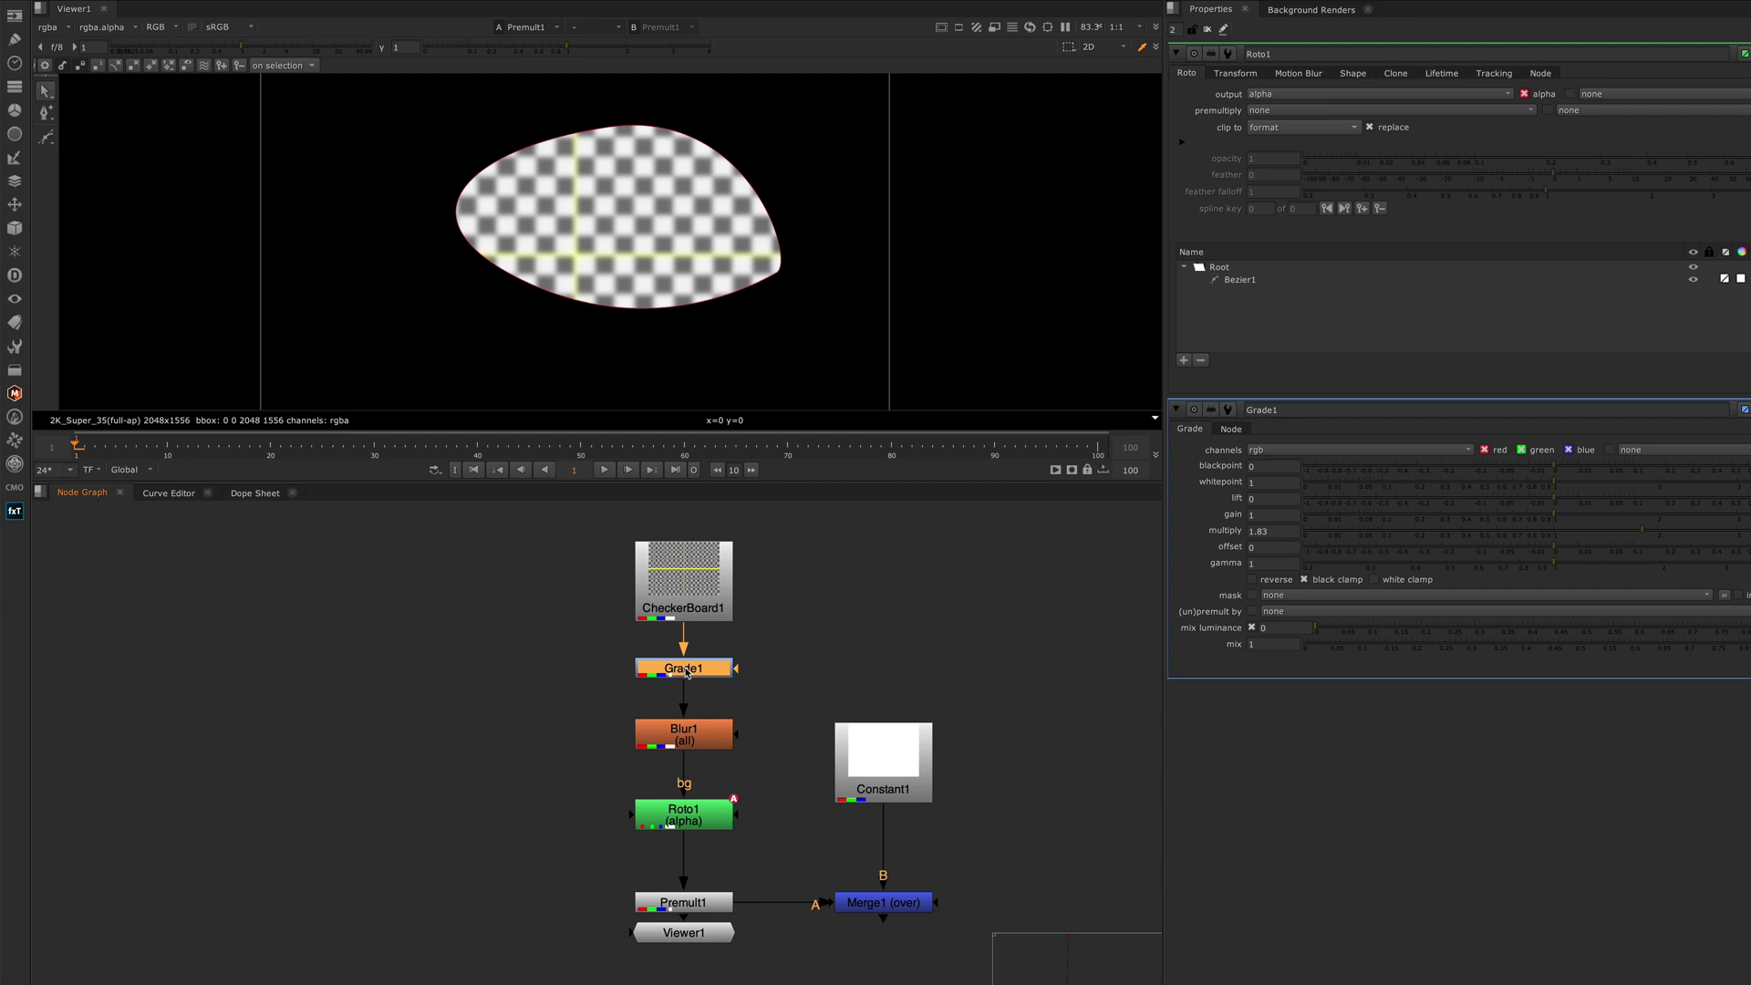
left_click(496, 590)
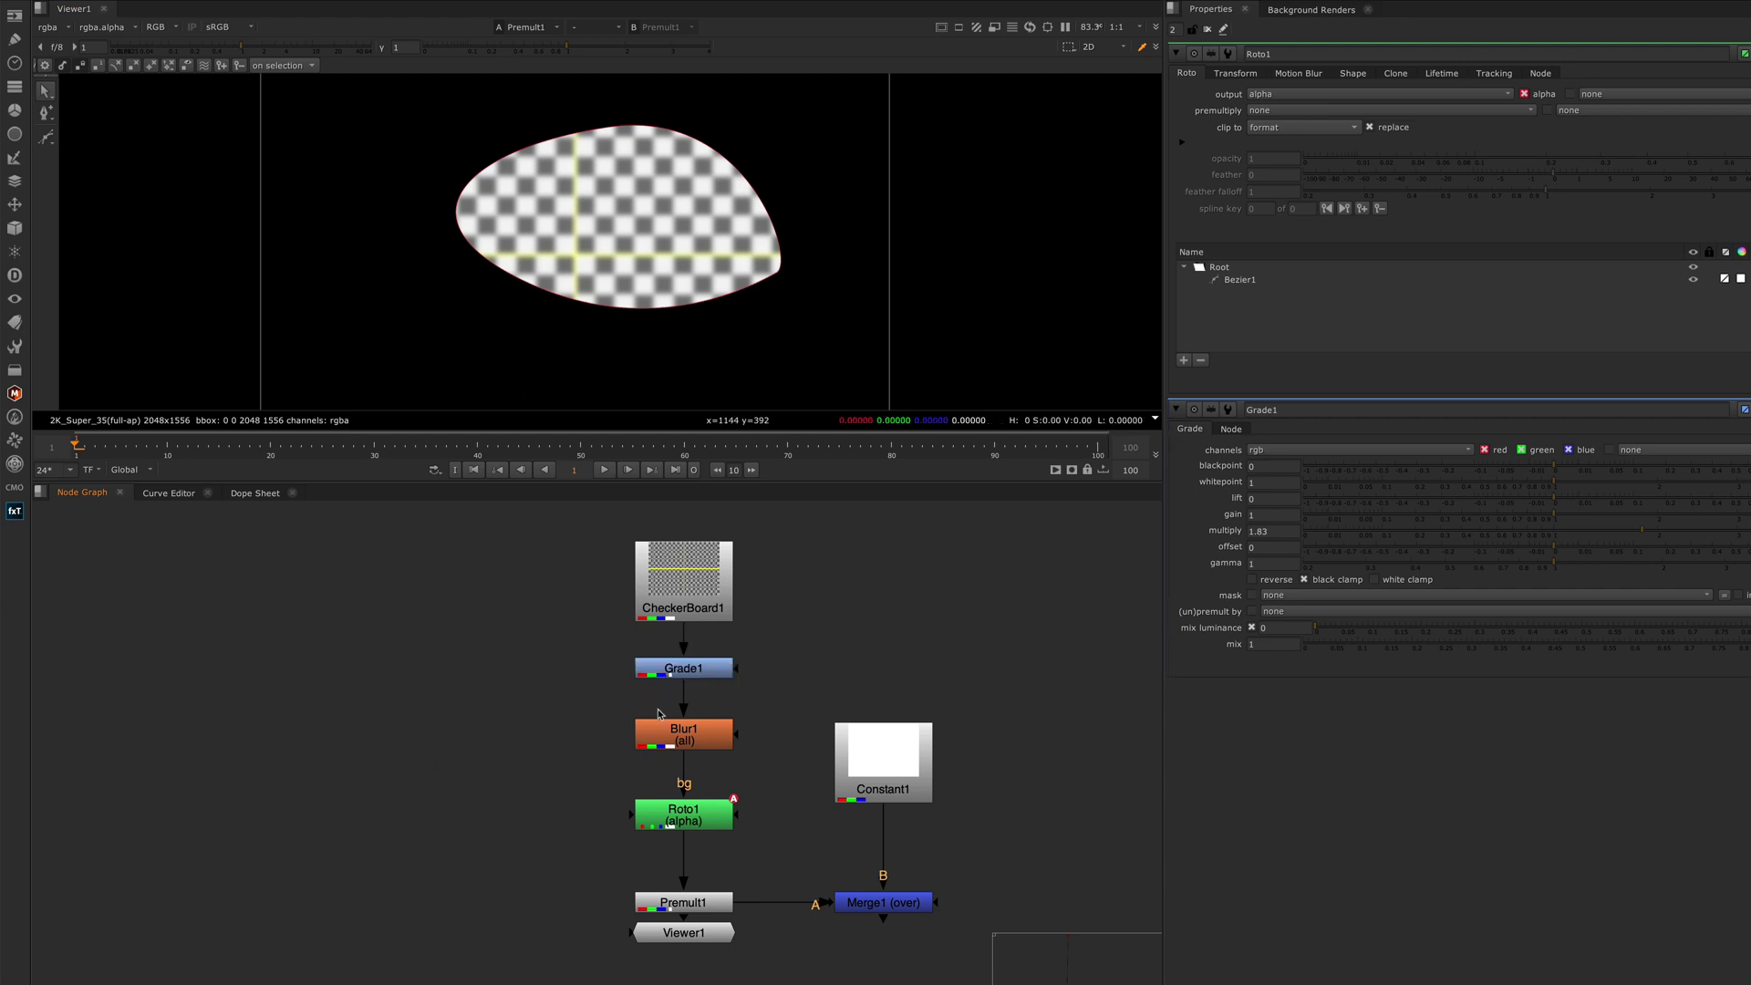
left_click(671, 739)
key("1")
left_click(696, 811)
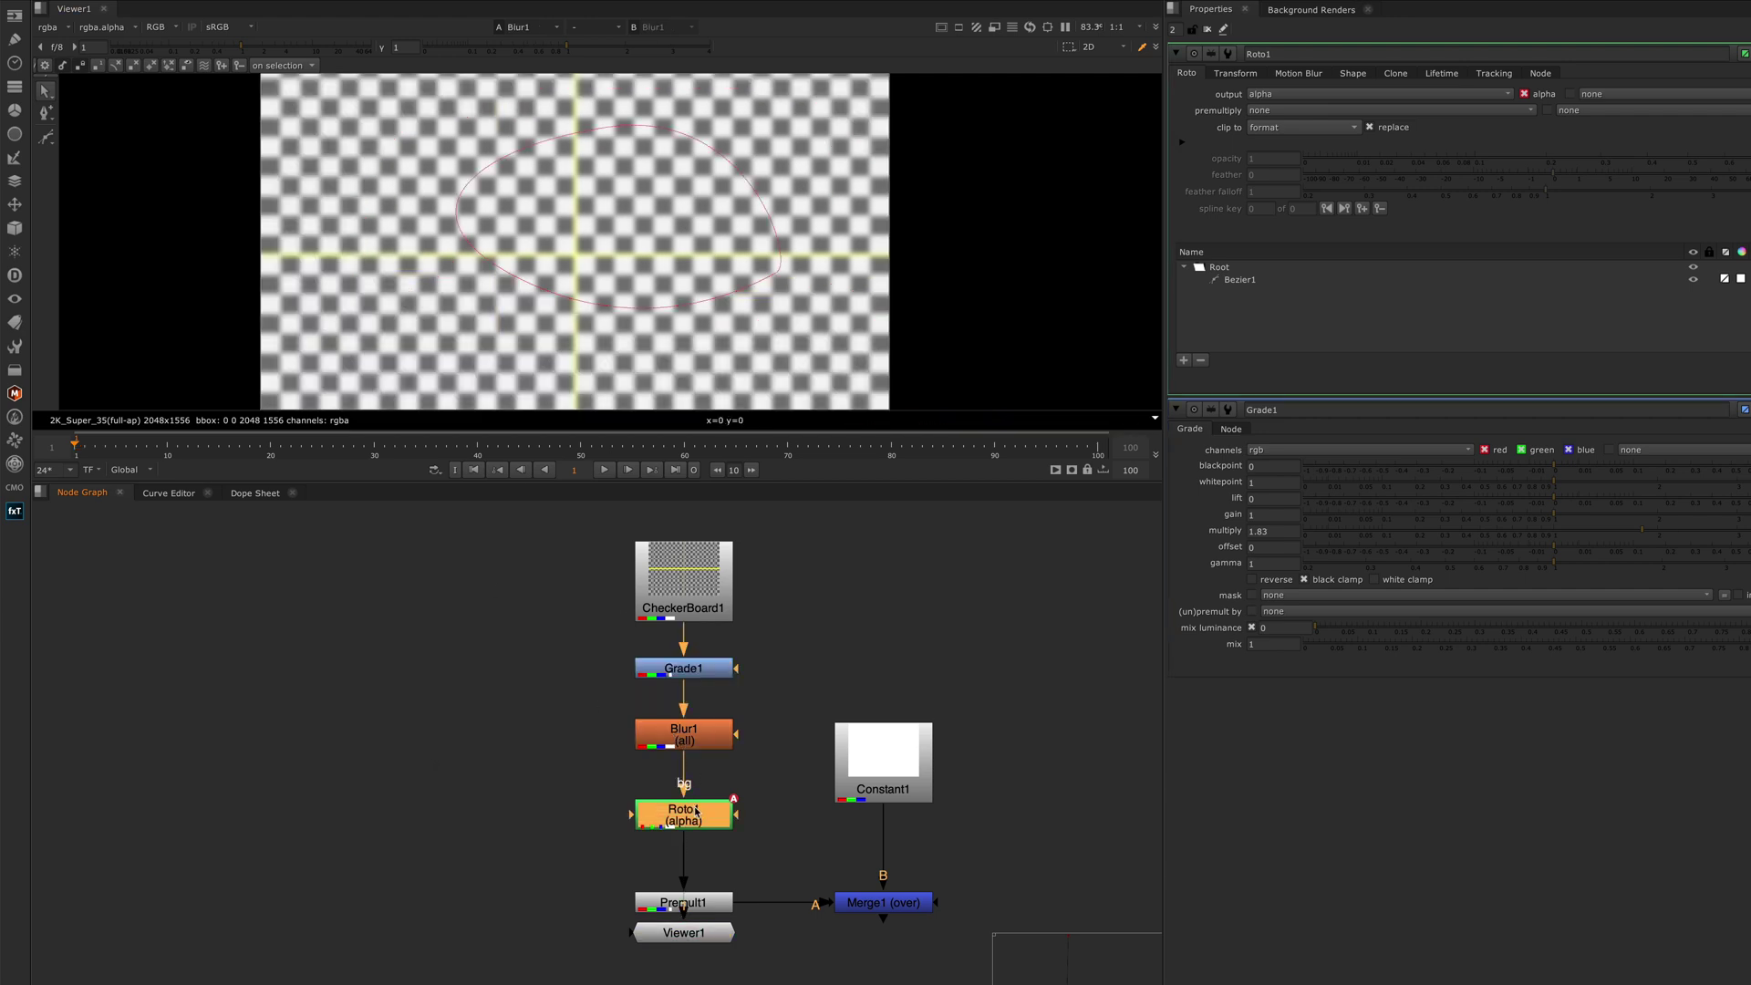
key("1")
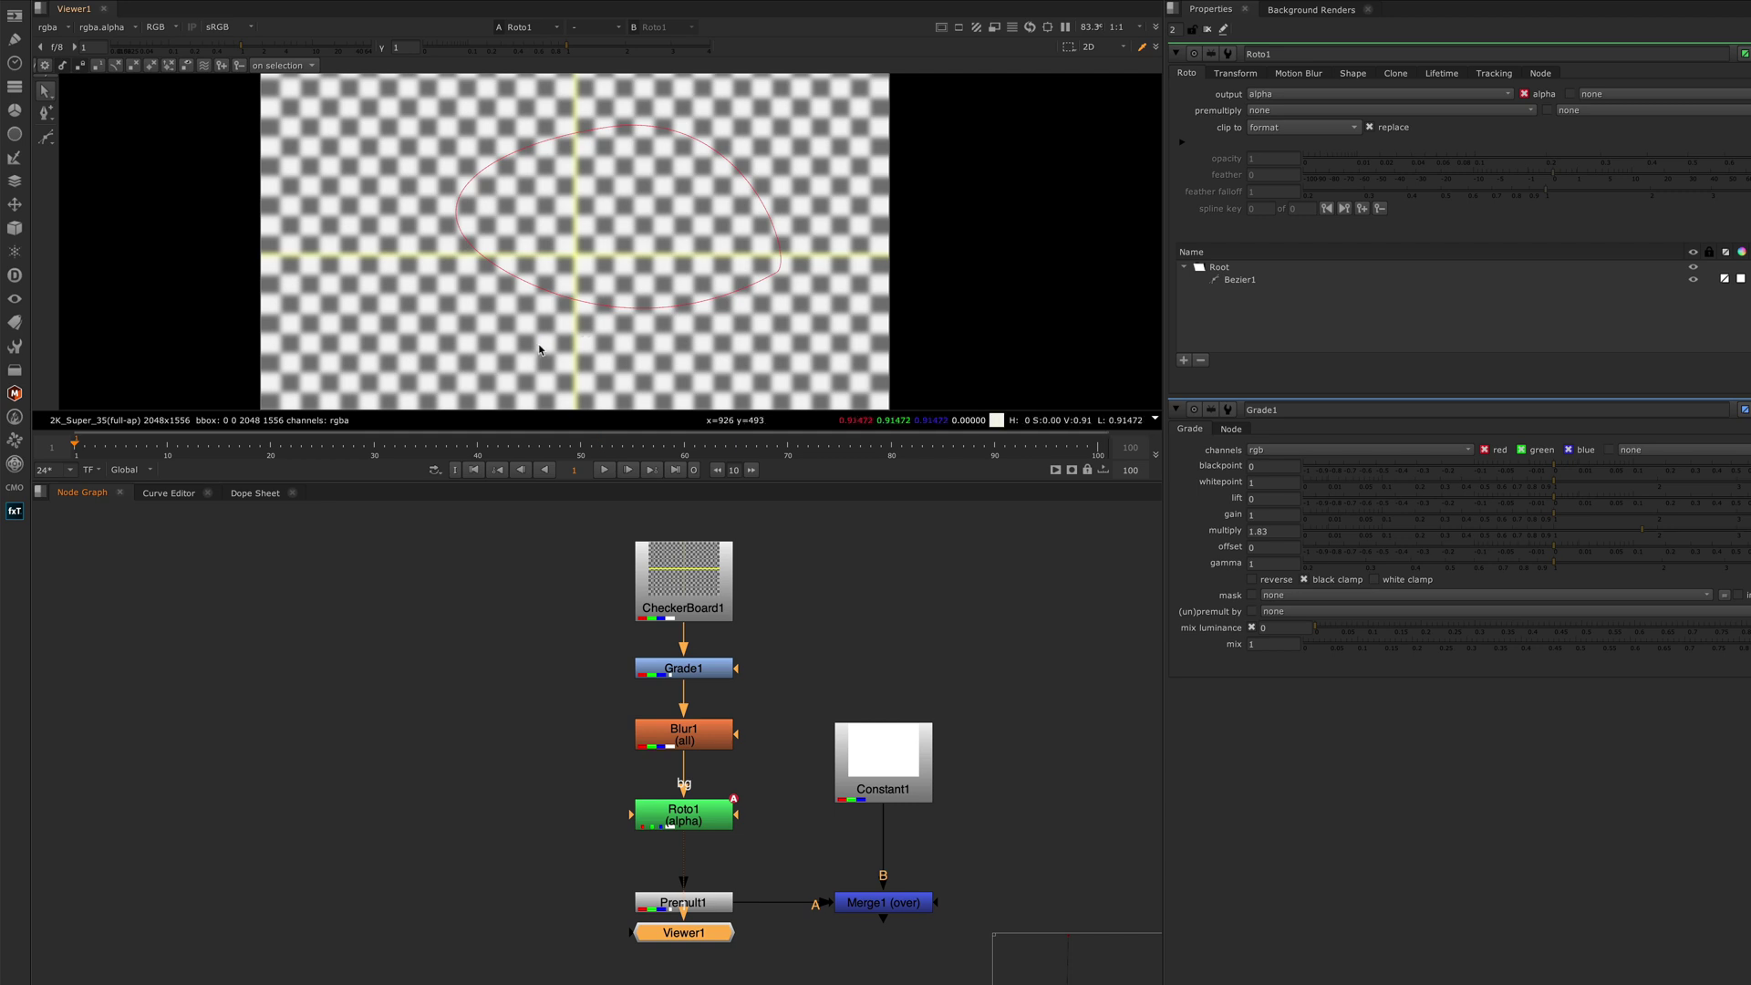
key("a")
key("a")
- Show Premult1's output in the viewer again and move the Viewer1 node to the left of the node tree
left_click(702, 901)
key("1")
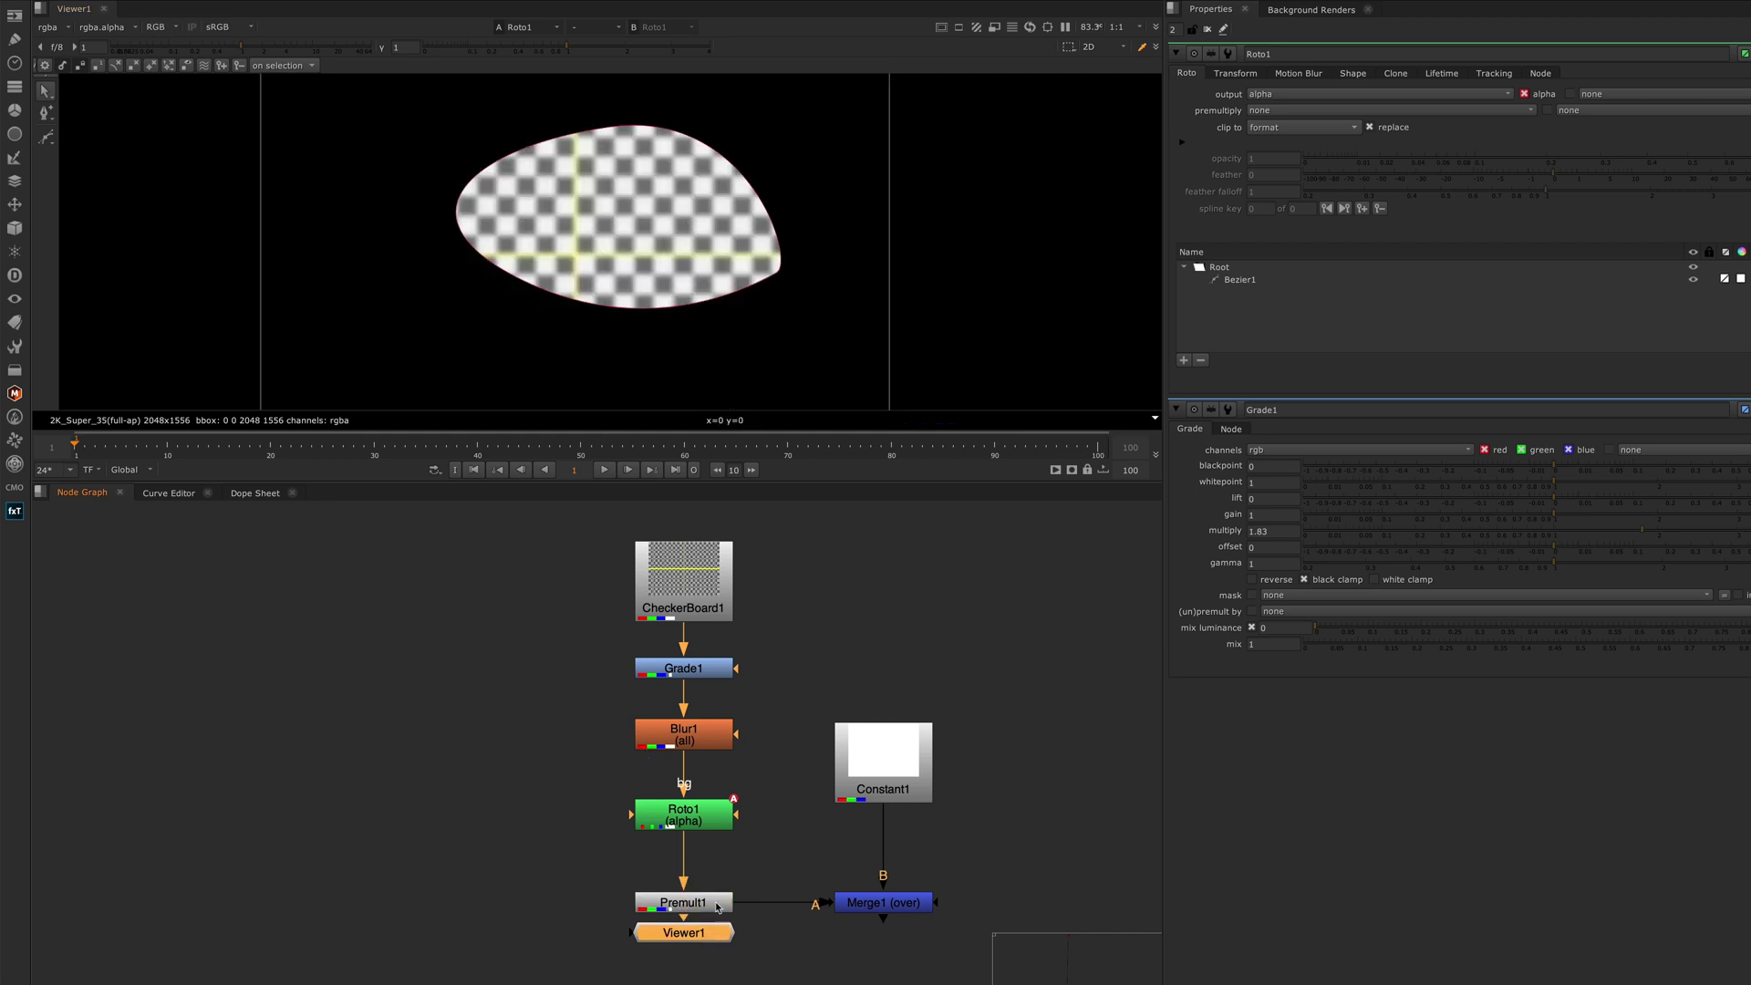
left_click_drag(660, 941, 475, 953)
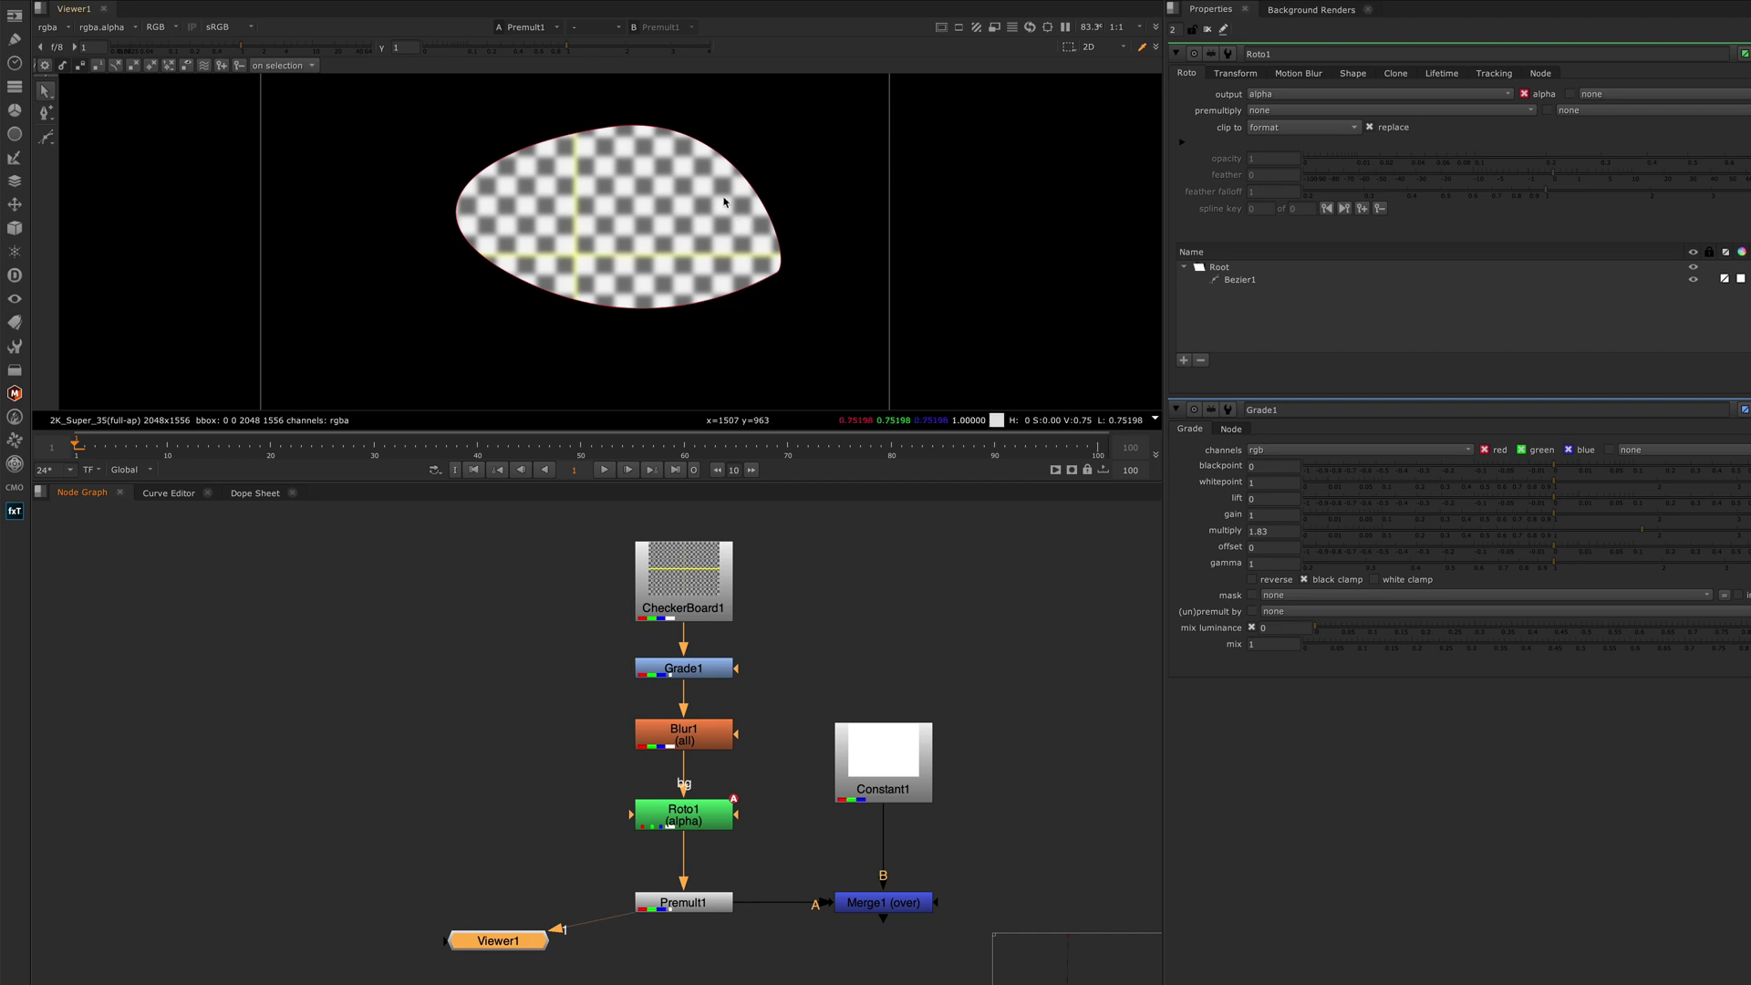
scroll(725, 202, "up", 2)
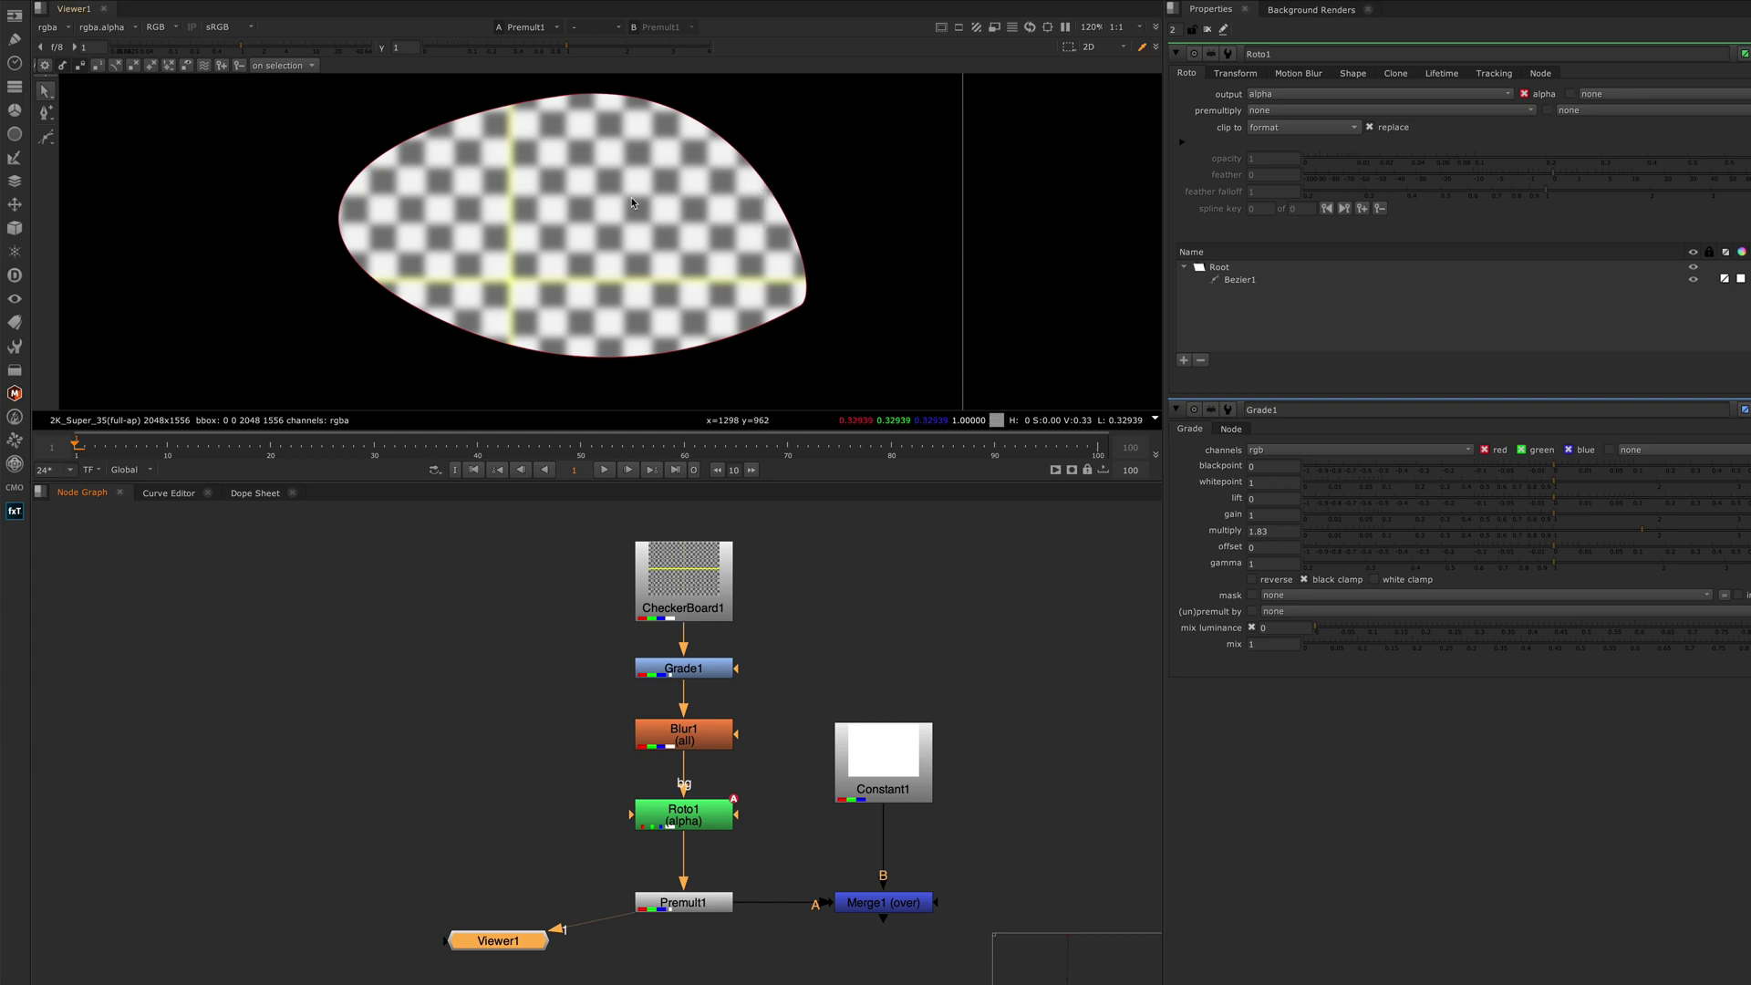
- Extract Blur1 from the node tree twice, inserting it back into the pipe between Grade1 and Roto1 each time
left_click(681, 737)
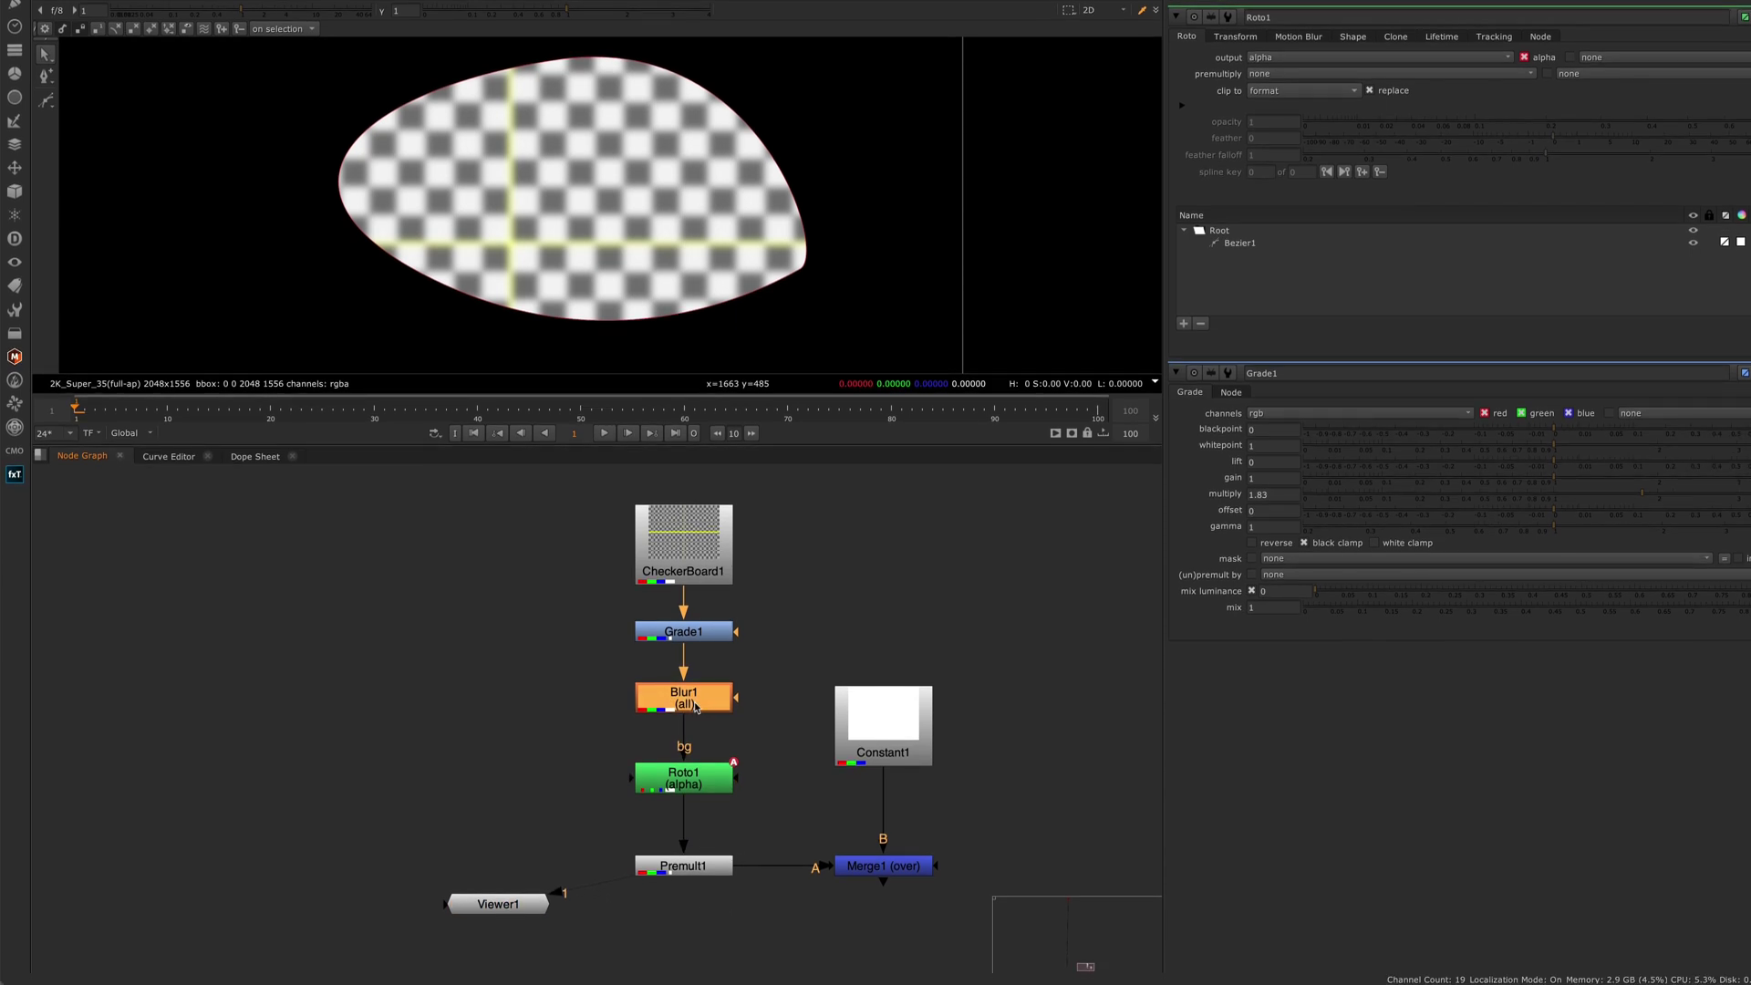
left_click_drag(698, 711, 558, 714)
key("ctrl+shift+x")
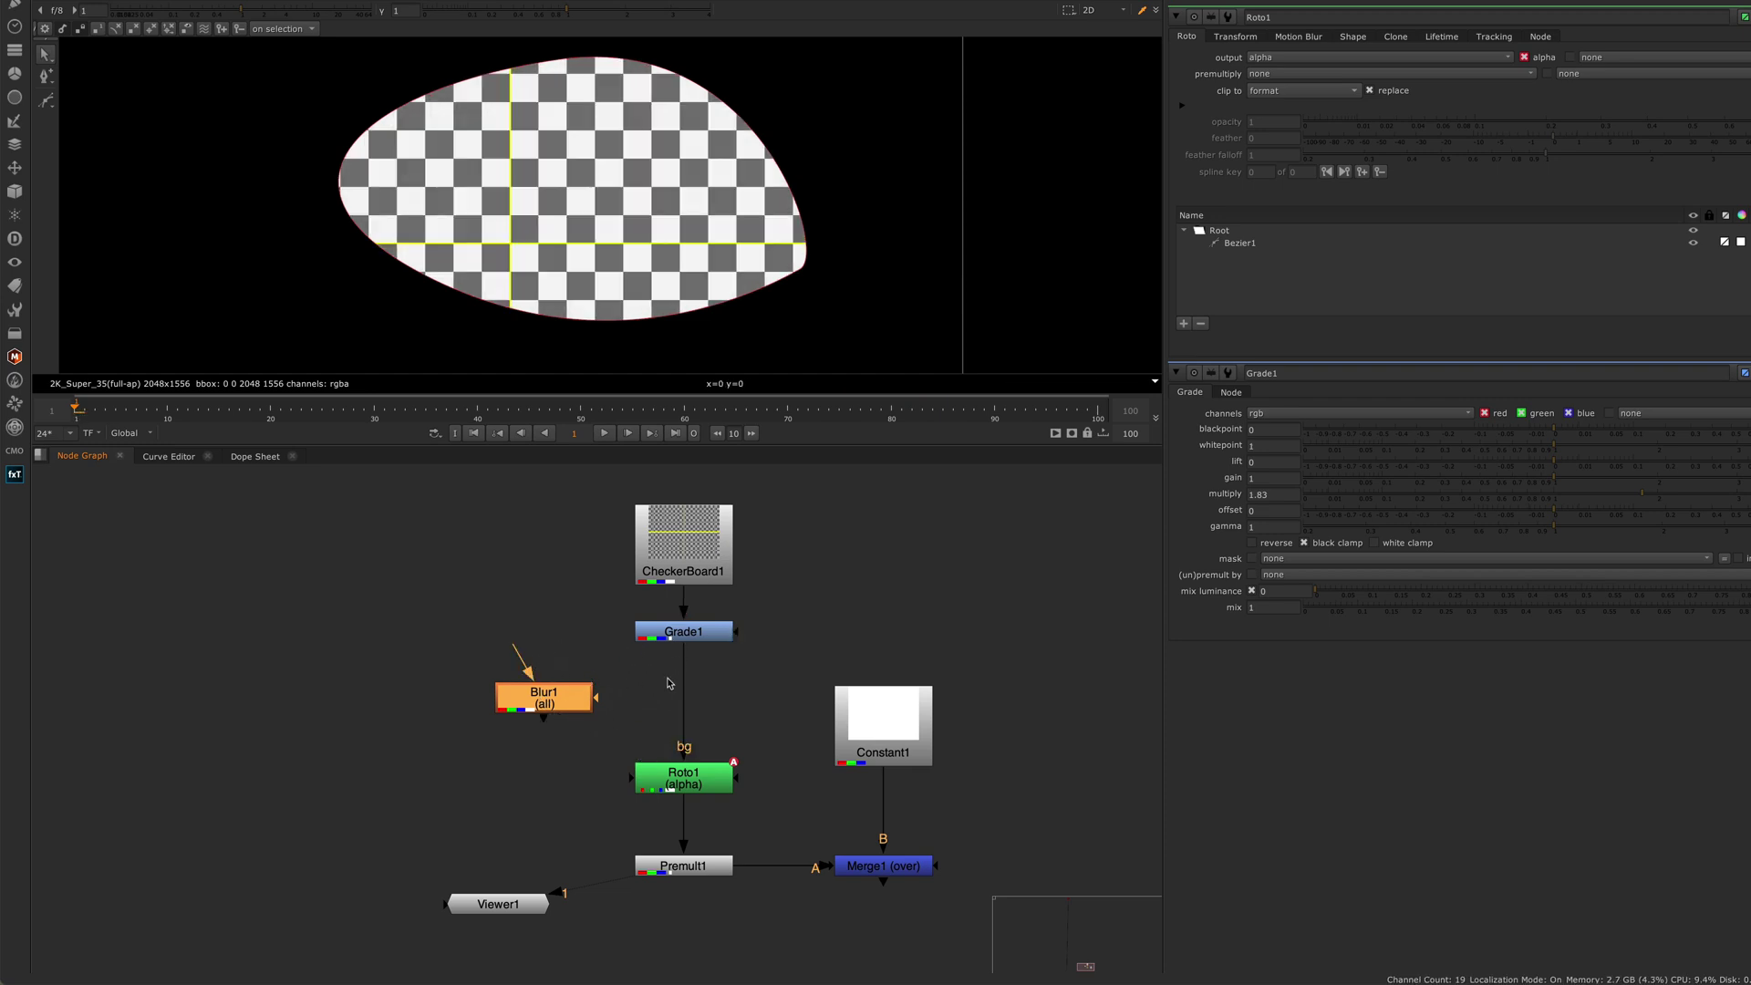
left_click_drag(526, 693, 703, 680)
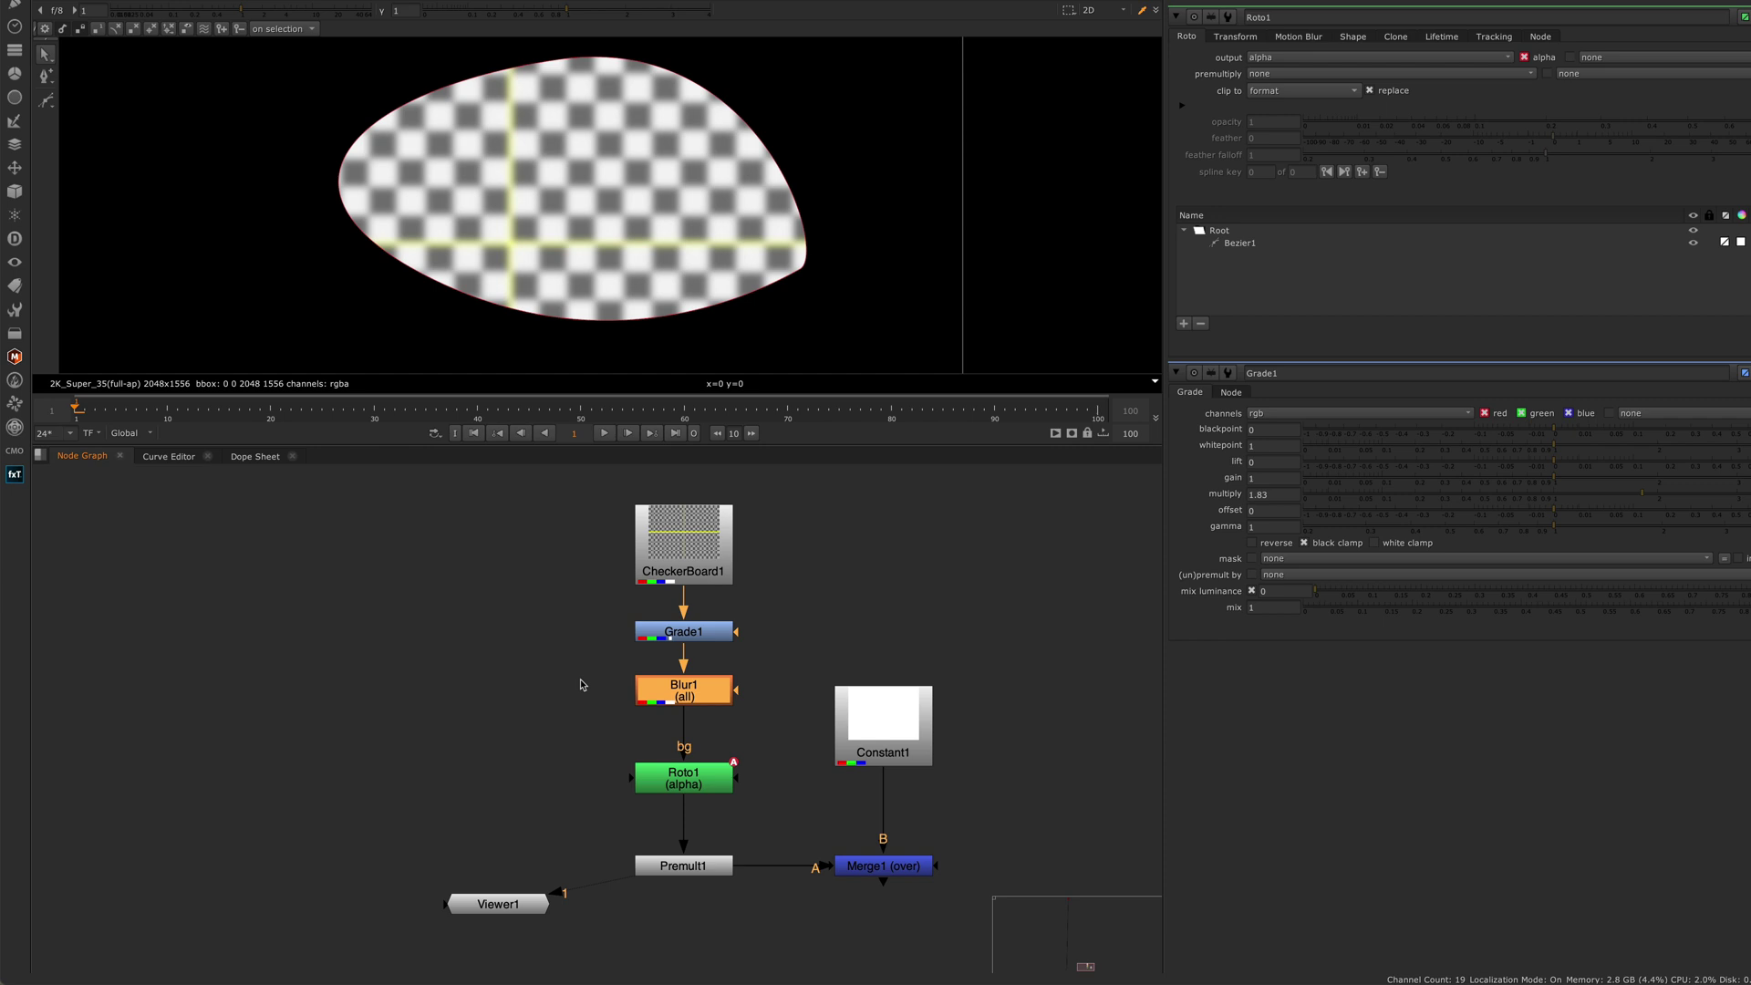
key("shift+super")
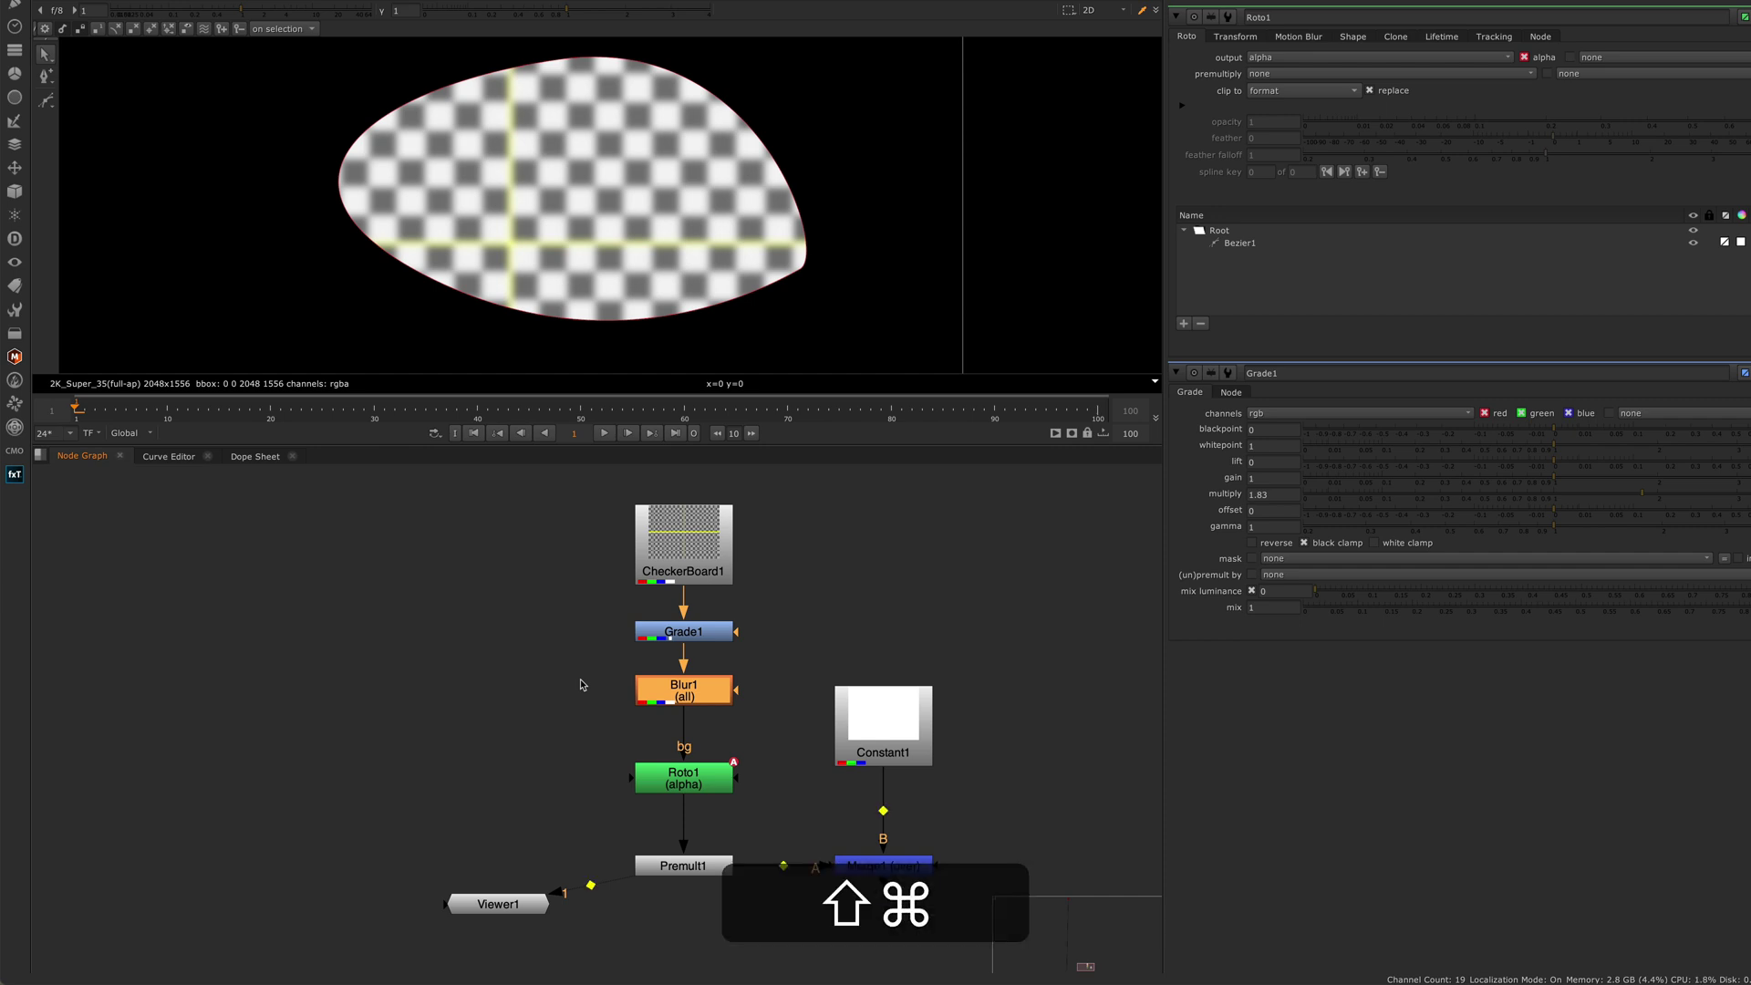
key("super+shift+x")
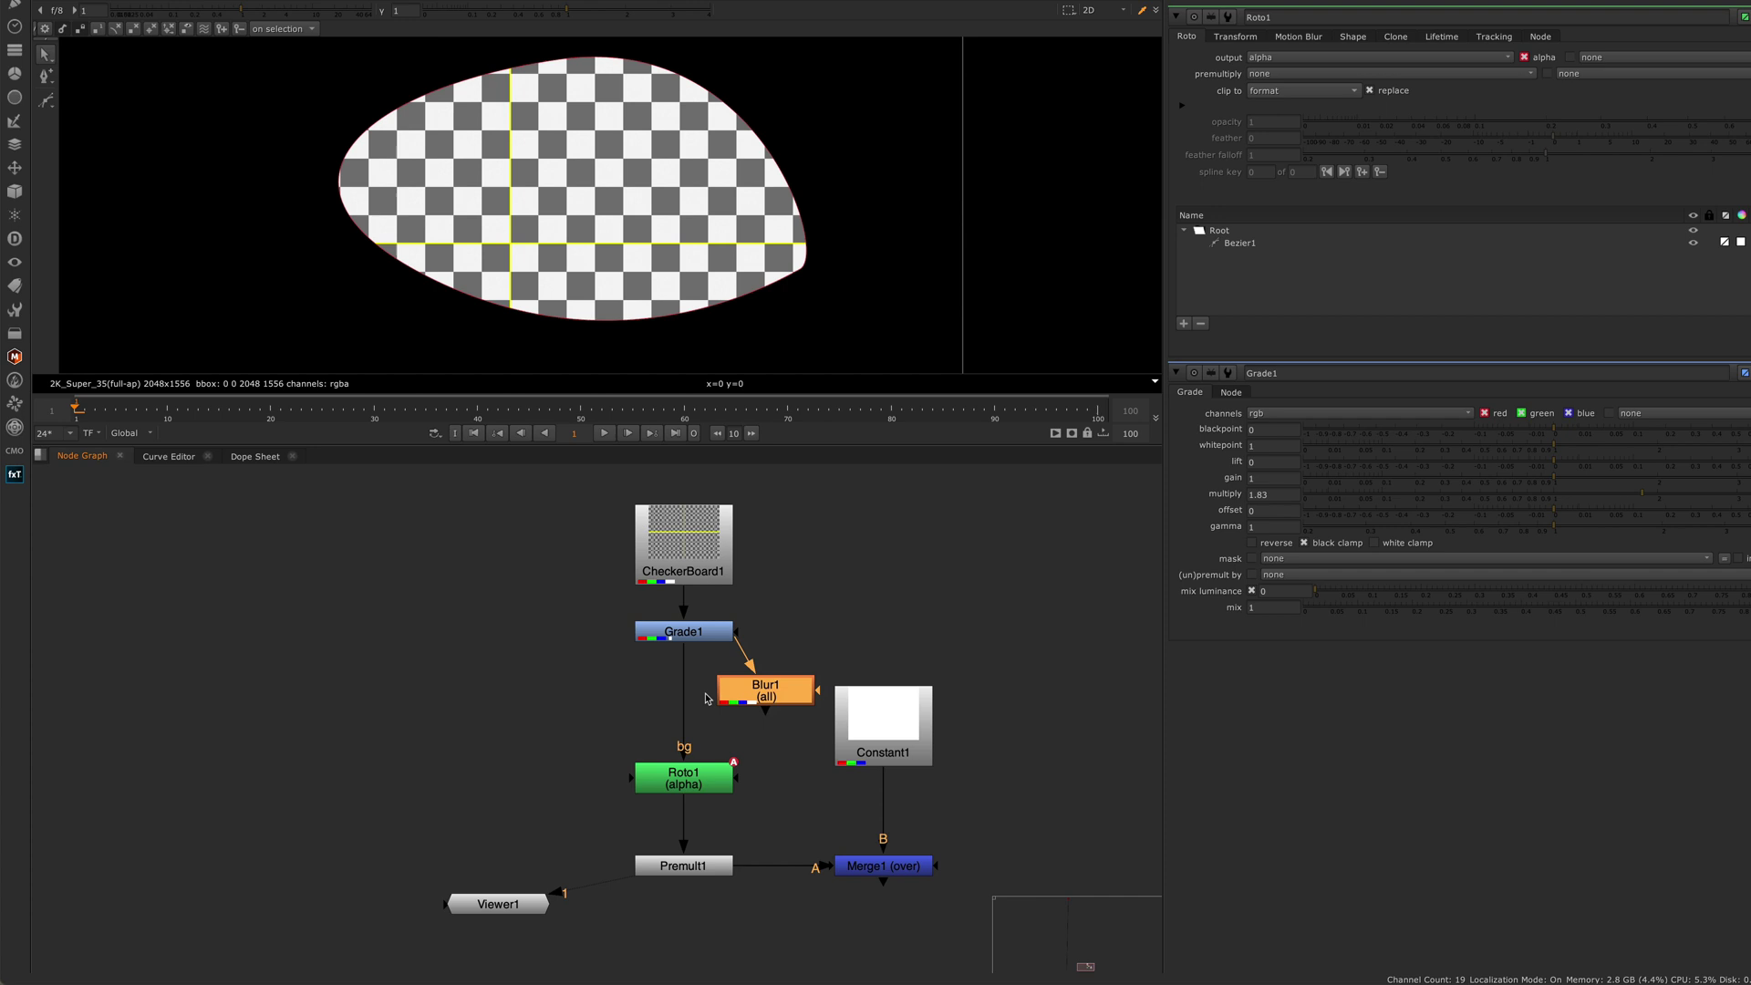
left_click_drag(745, 700, 663, 706)
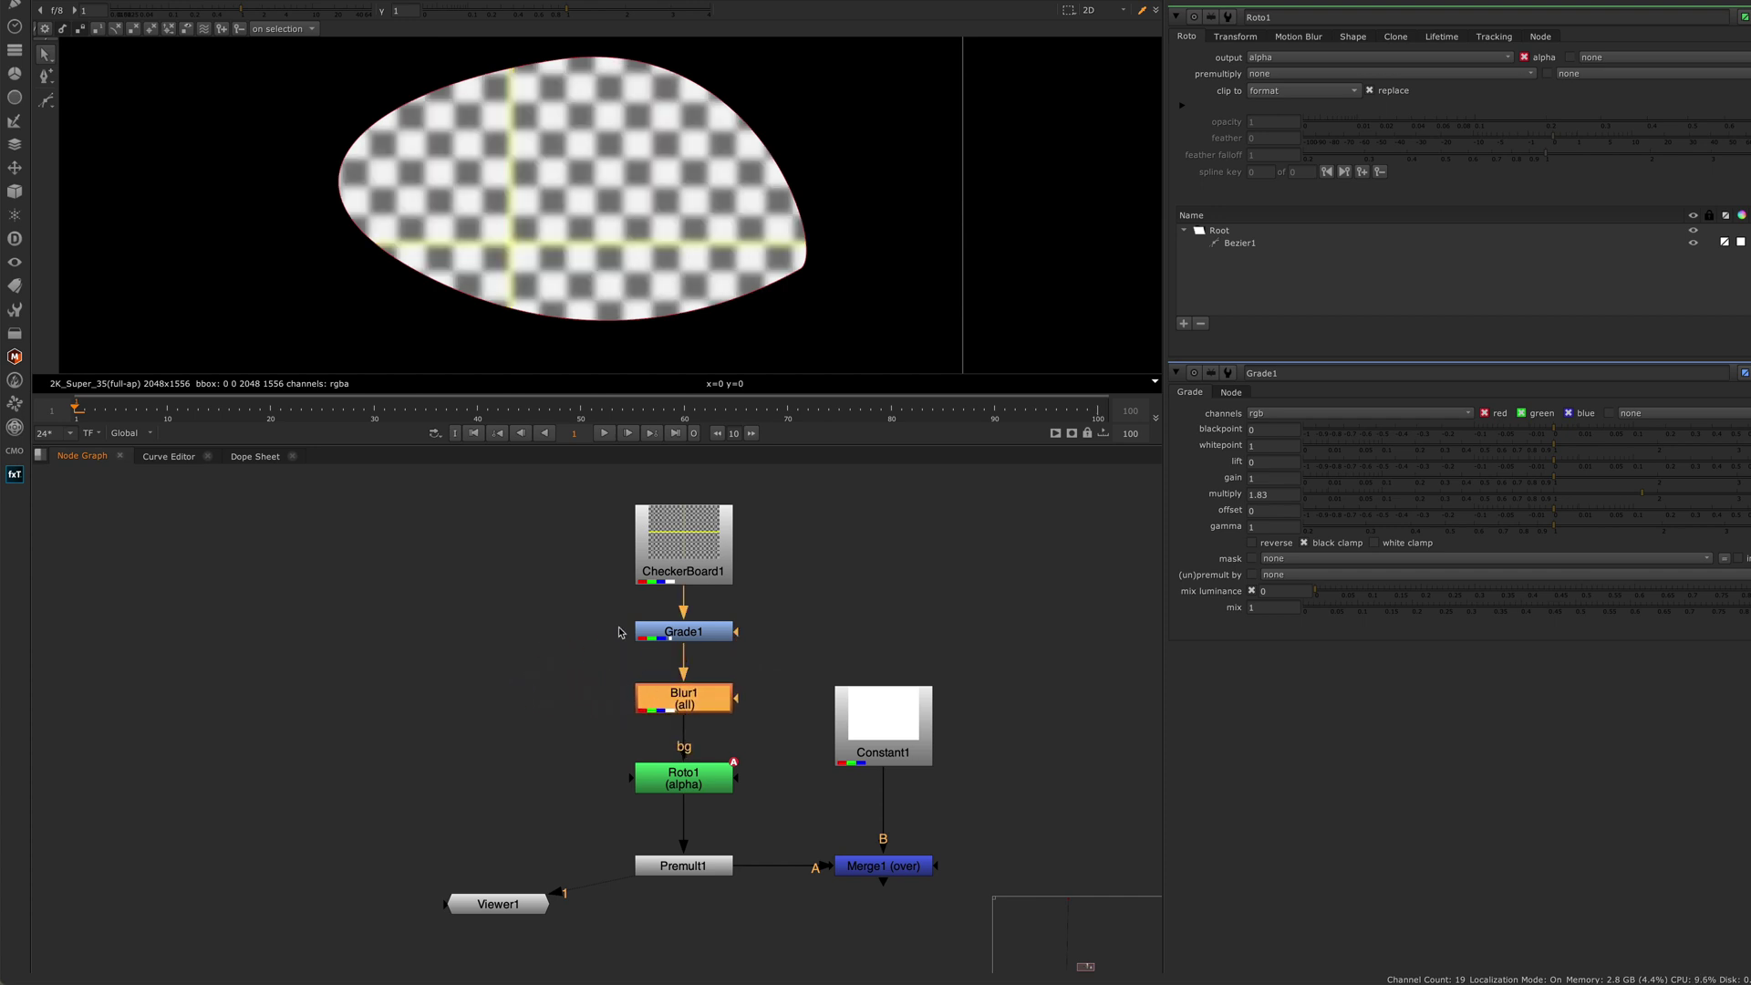
- Extract Grade1 and Blur1 together, reinsert them between CheckerBoard1 and Roto1, and nudge CheckerBoard1 slightly upward
left_click_drag(600, 587, 750, 723)
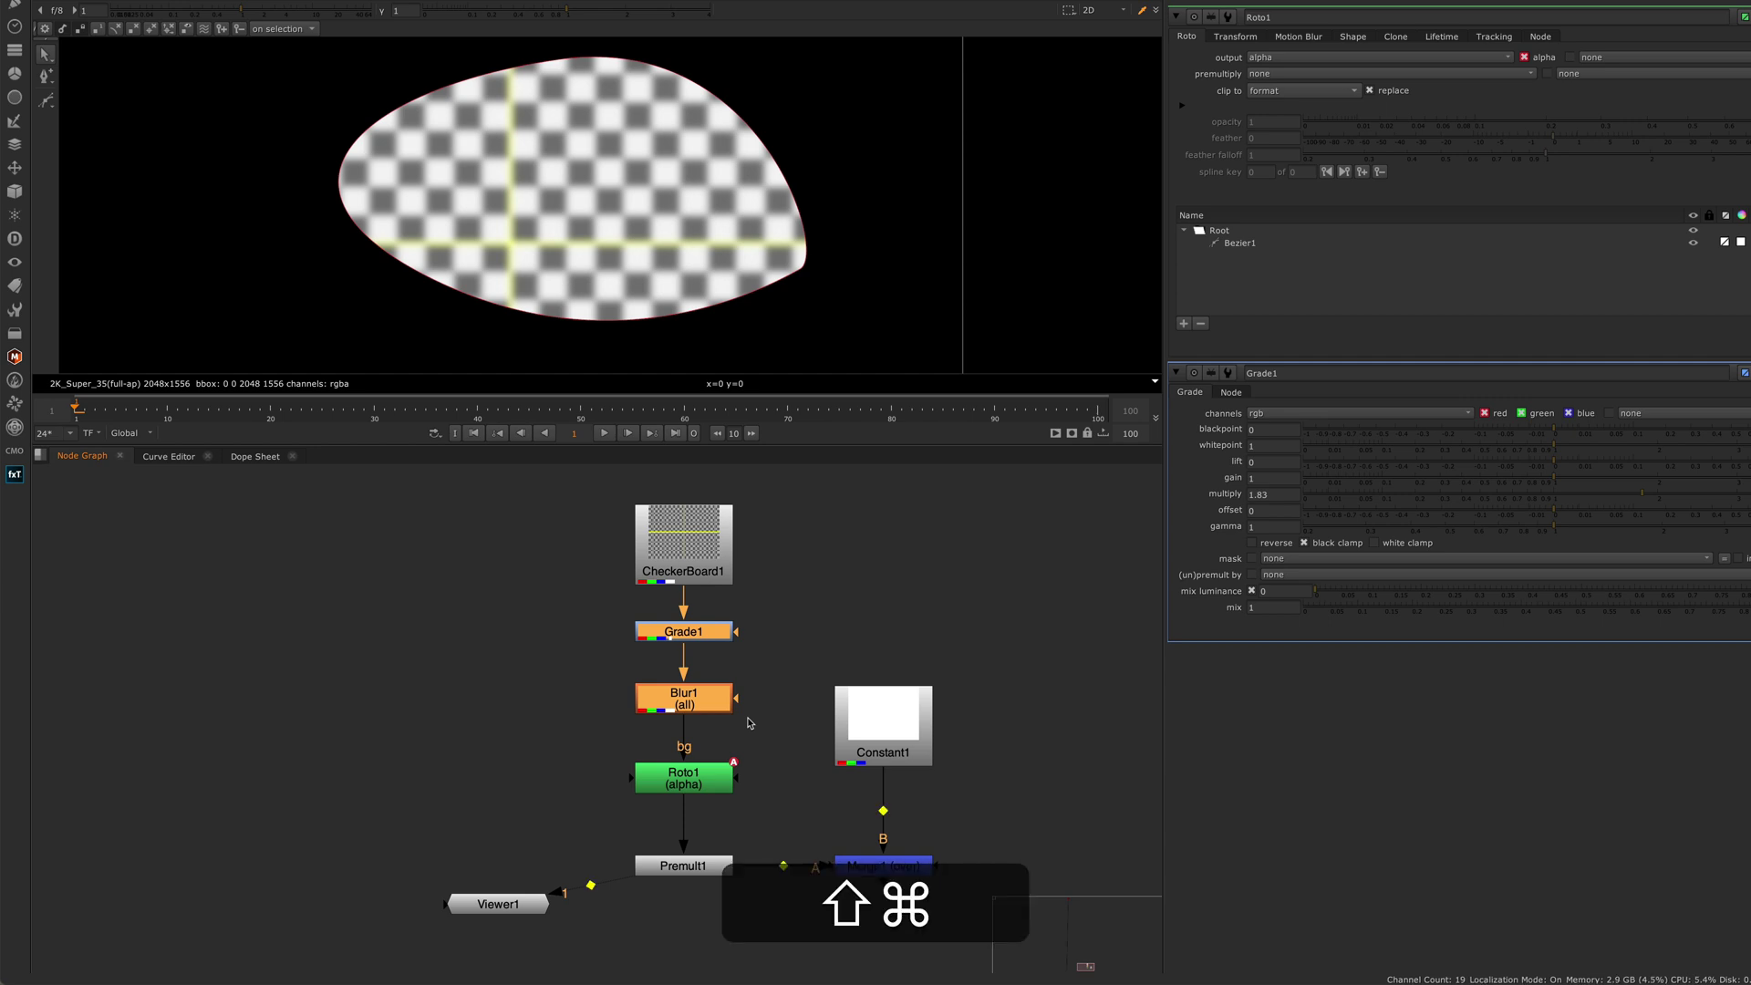
key("shift+super+x")
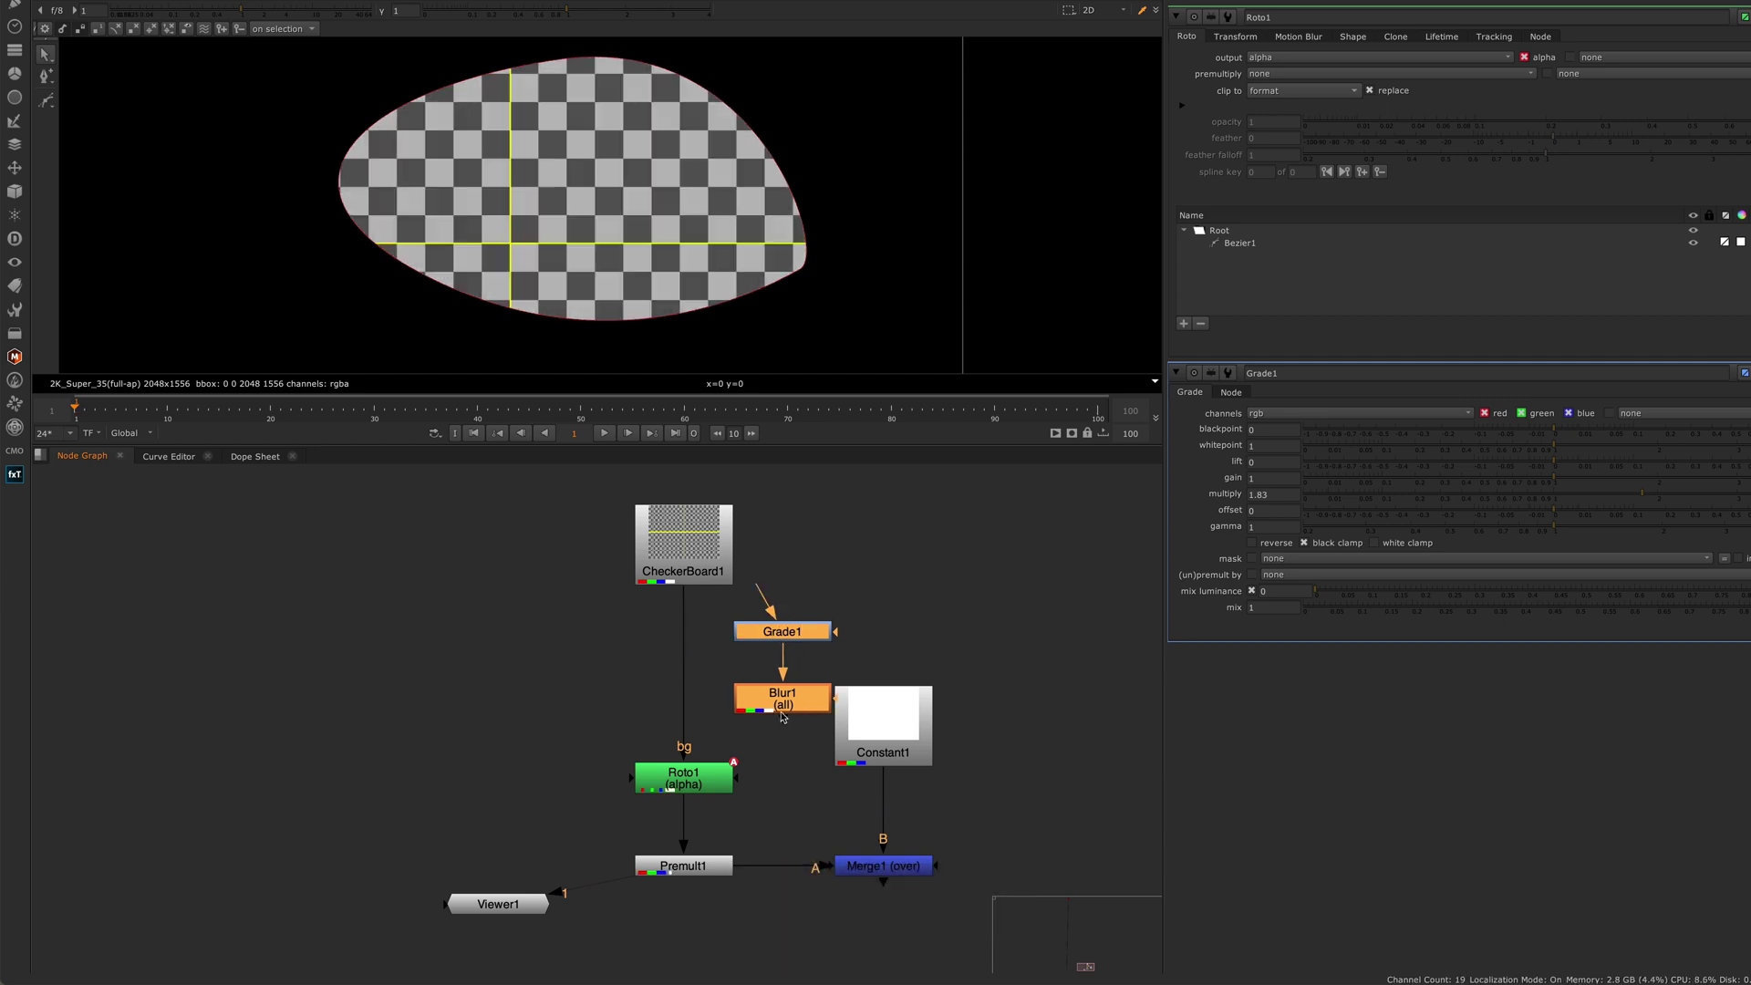
mouse_move(689, 607)
left_mouse_down()
mouse_move(766, 698)
mouse_move(683, 706)
mouse_move(666, 584)
mouse_move(663, 607)
mouse_move(679, 558)
left_mouse_up()
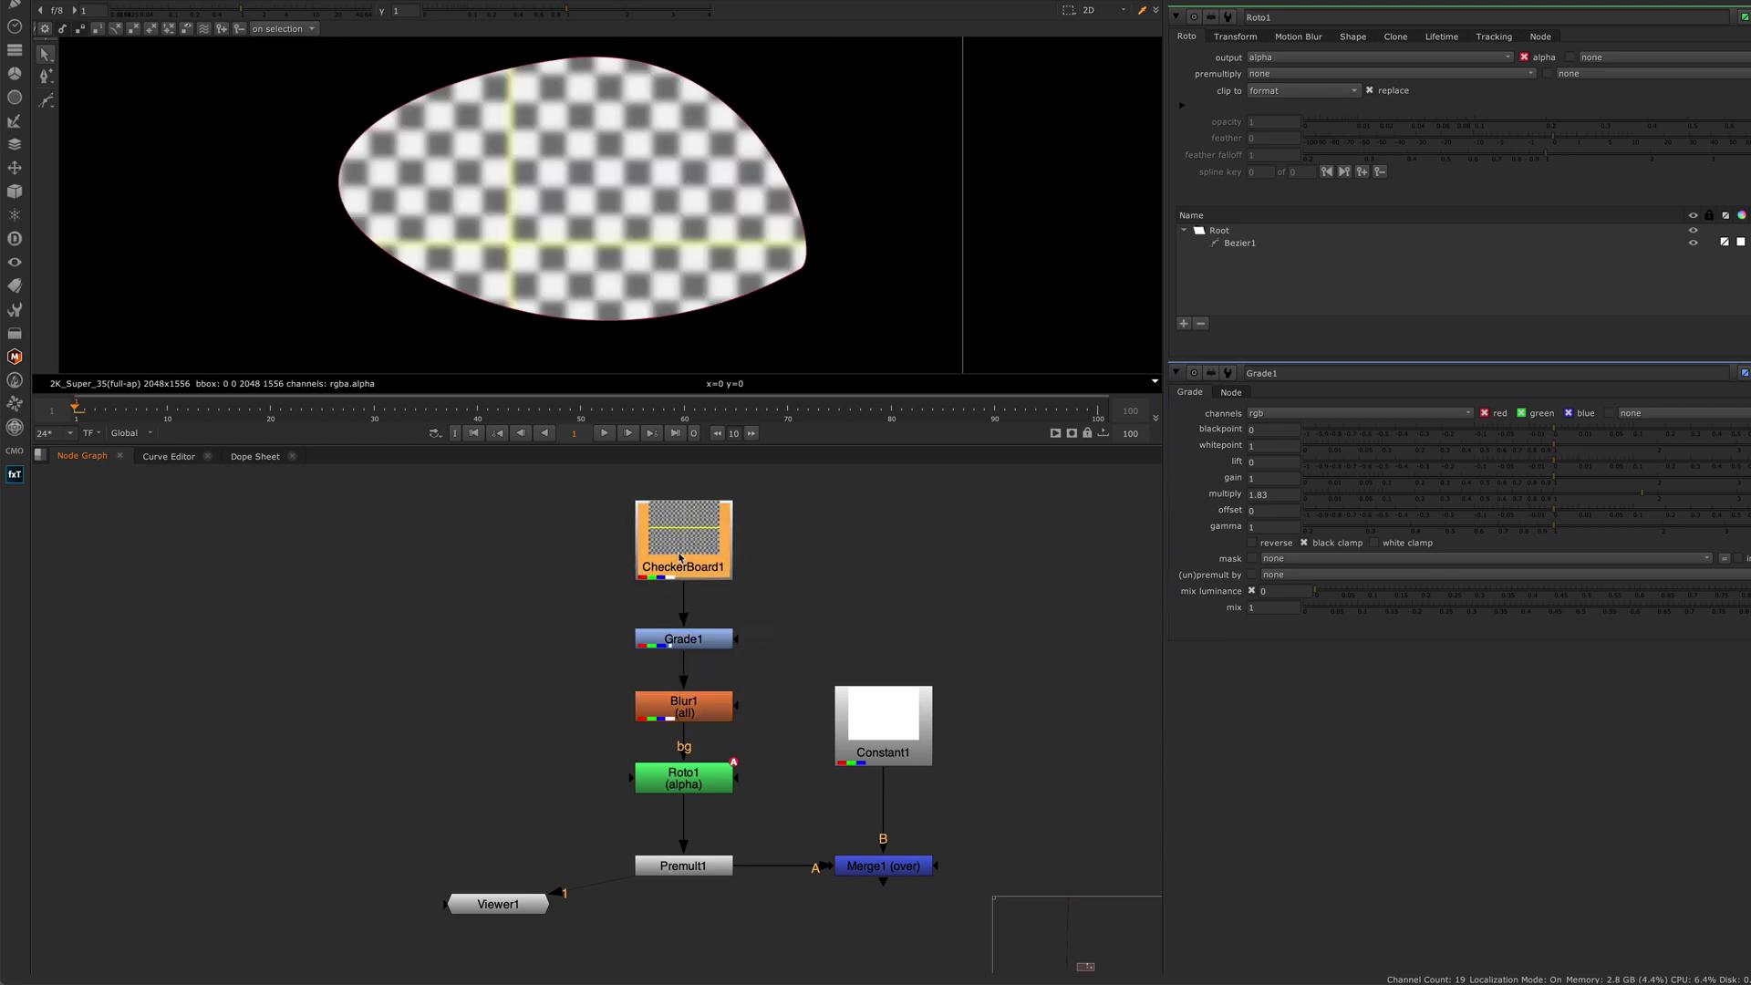
left_click_drag(595, 613, 748, 730)
left_click(538, 721)
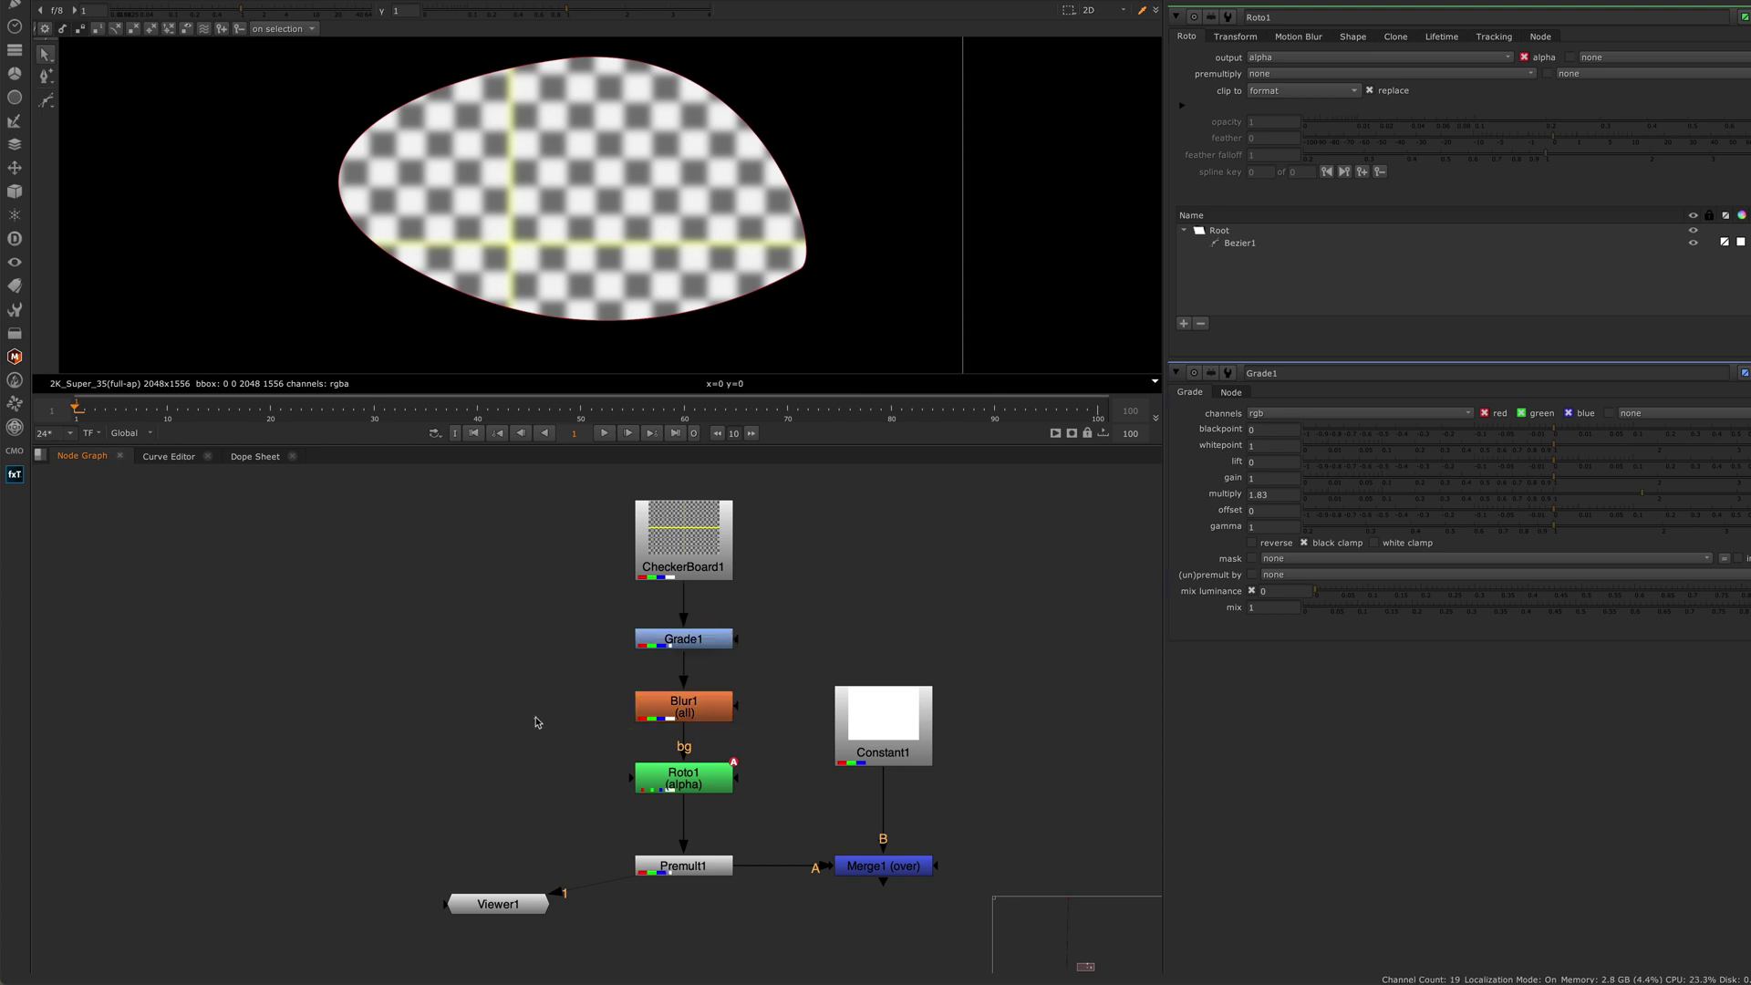
- Extract Blur1 from above Roto1, insert it directly after Premult1, and close the open node properties
left_click(671, 718)
key("super+shift")
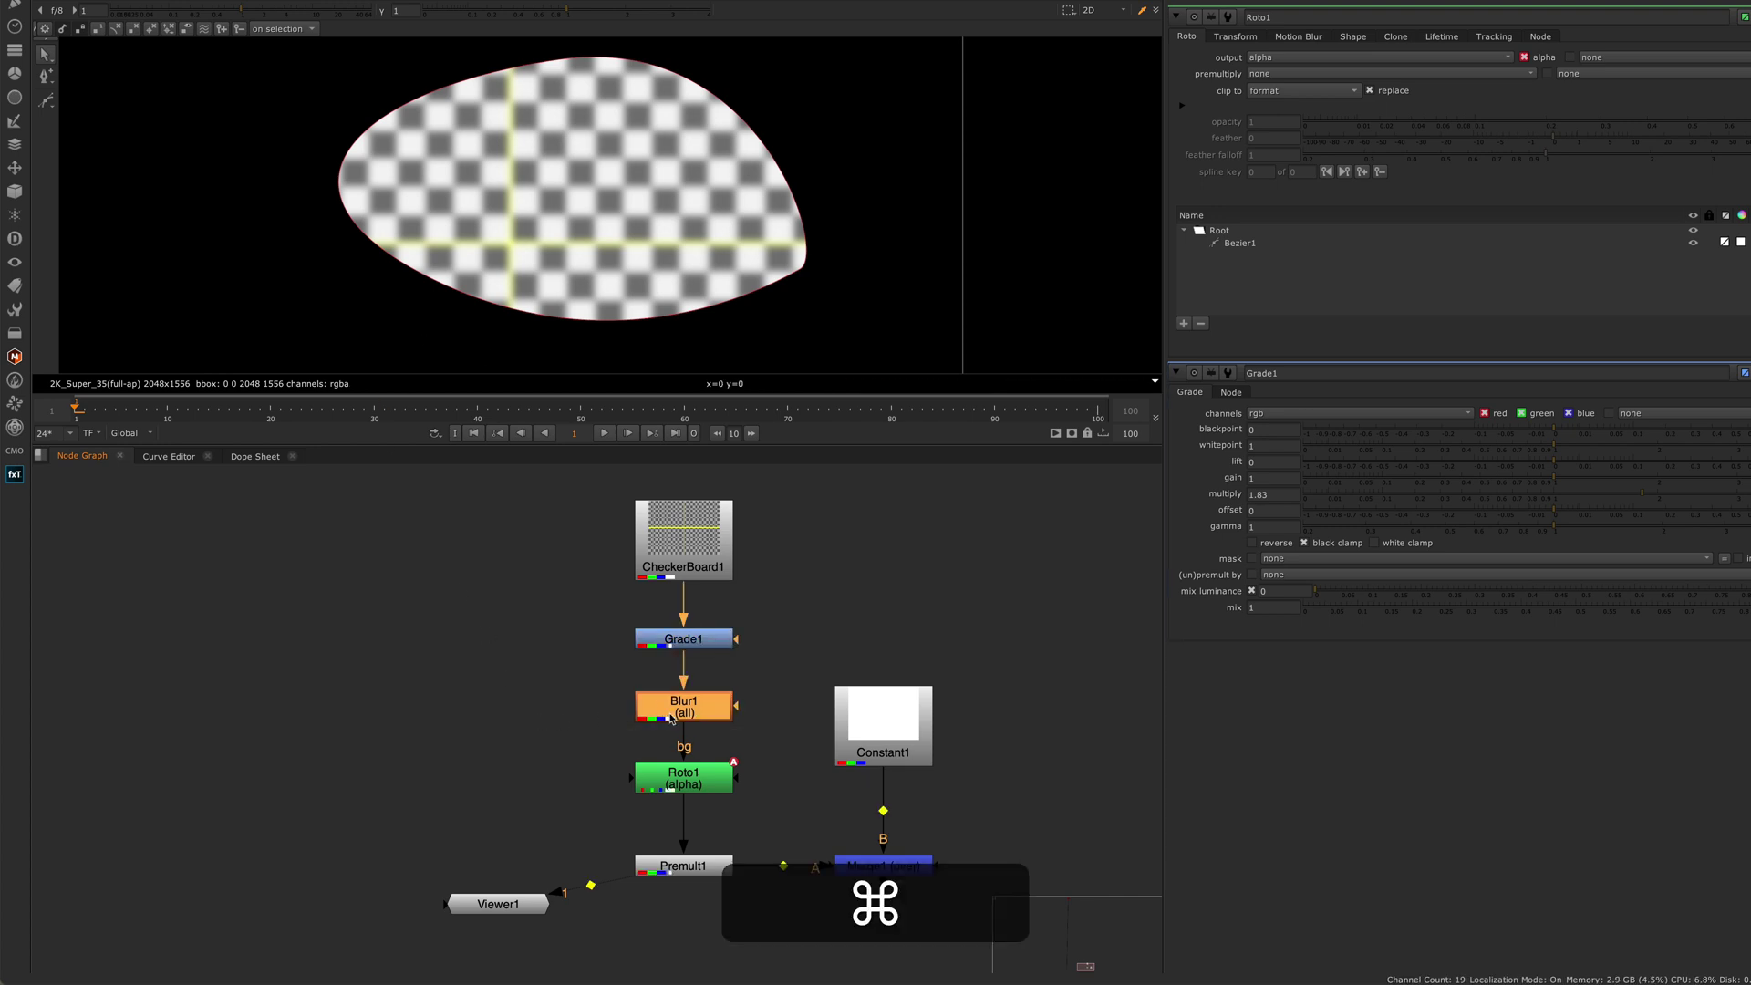
key("super+shift+x")
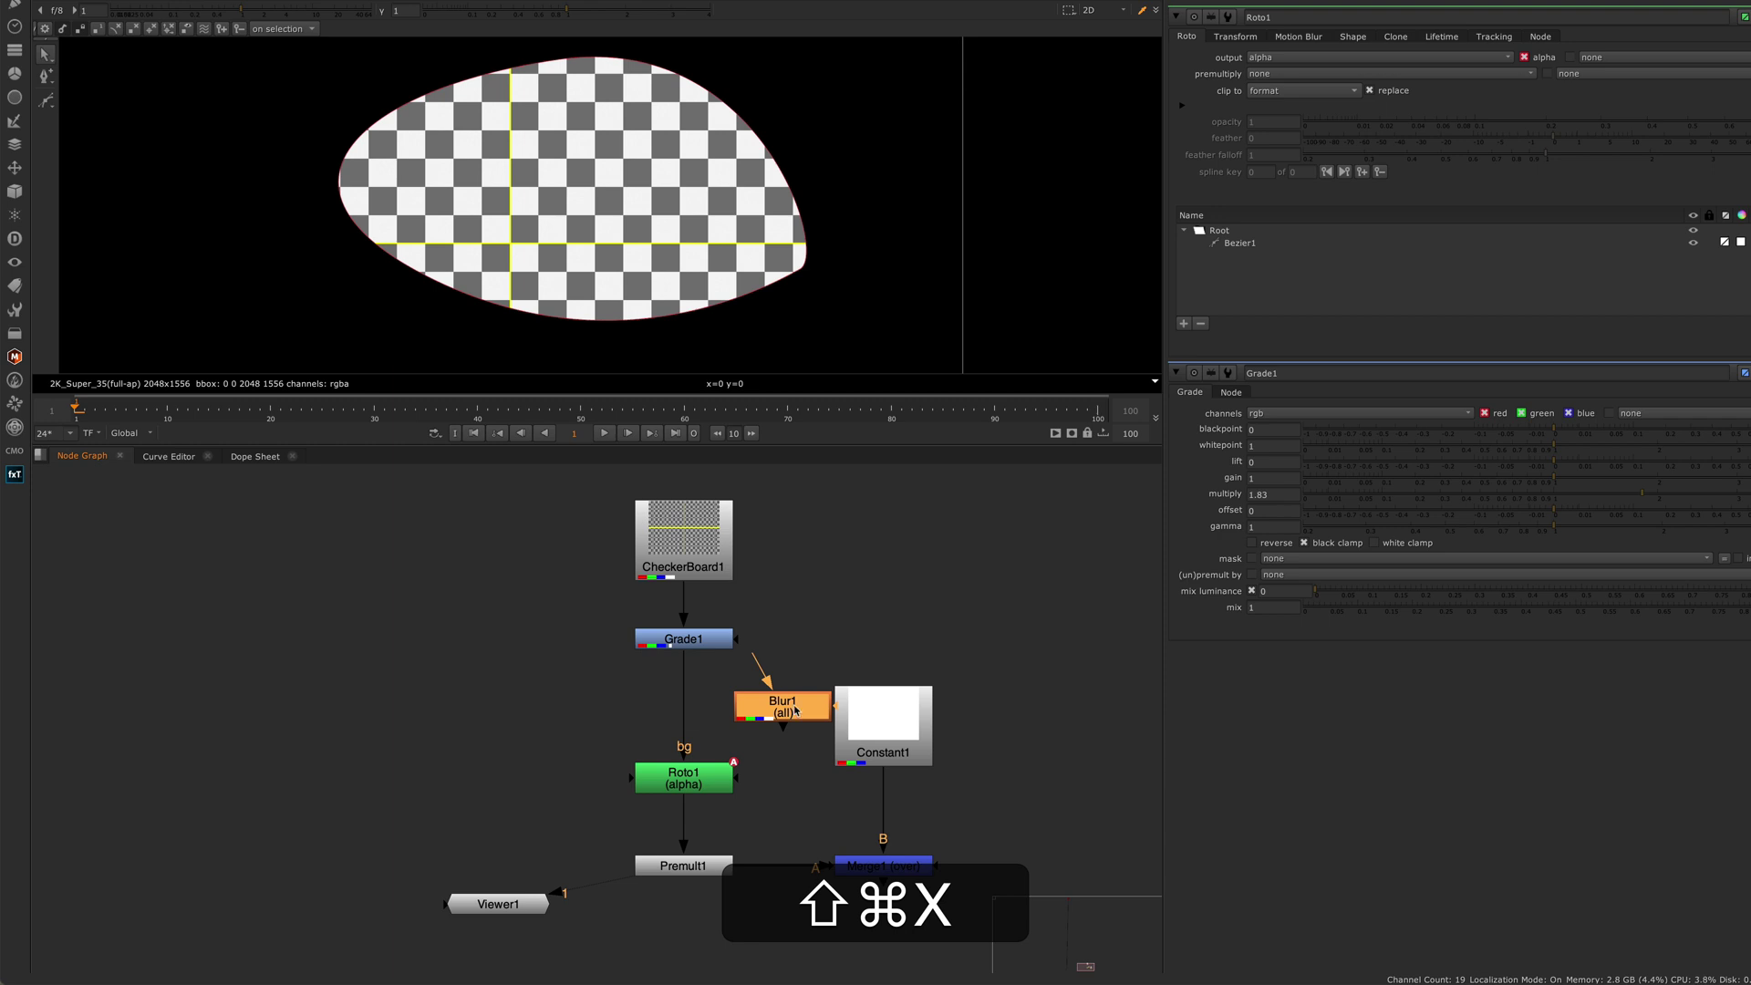
left_click_drag(793, 704, 695, 924)
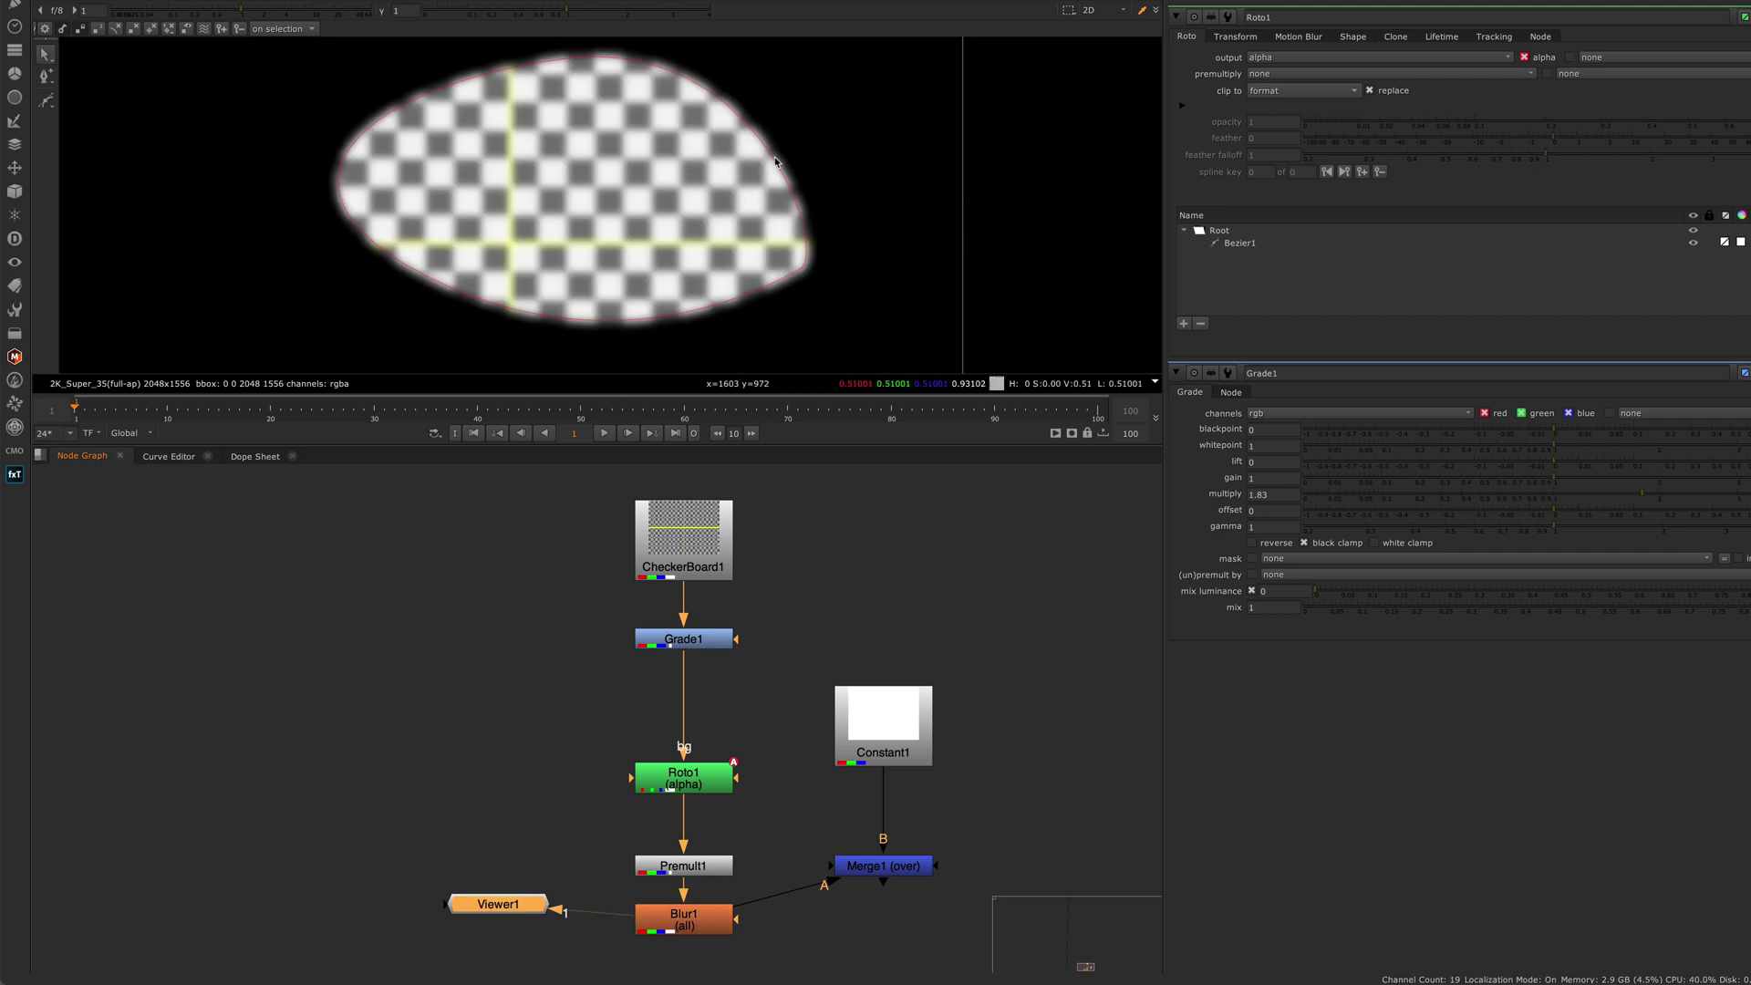
left_click(1212, 2)
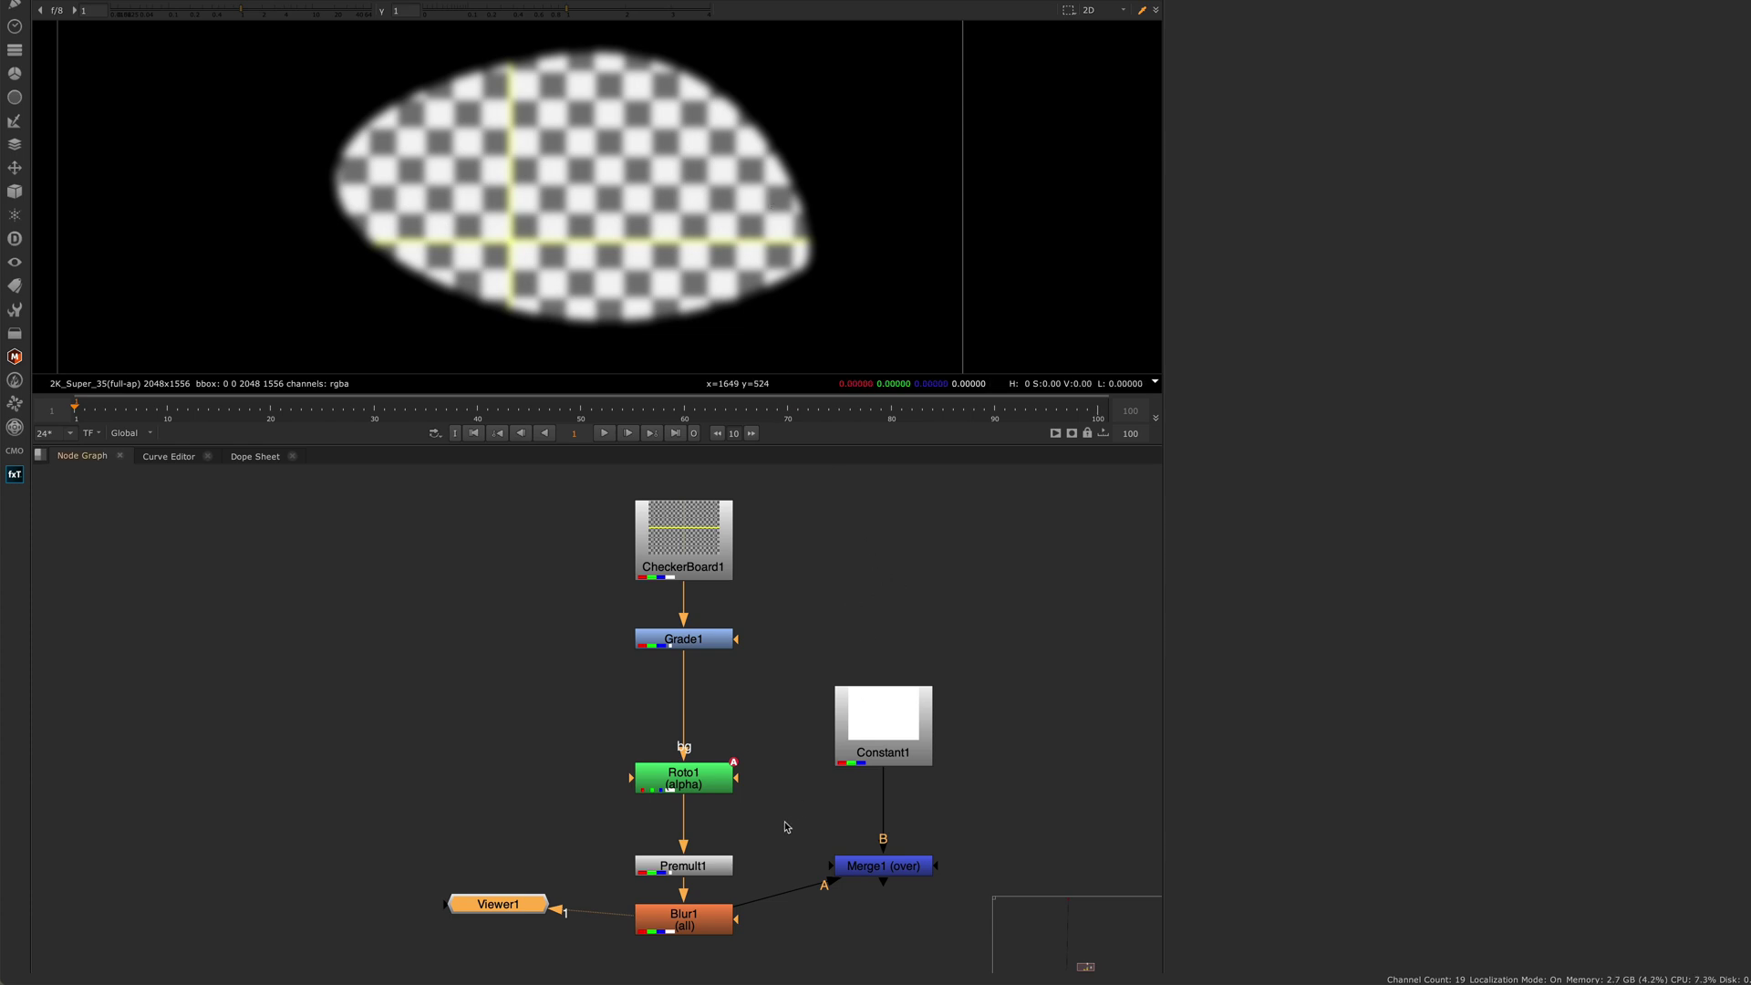
- Extract Blur1 from below Premult1 and insert it back between Grade1 and Roto1
left_click(708, 917)
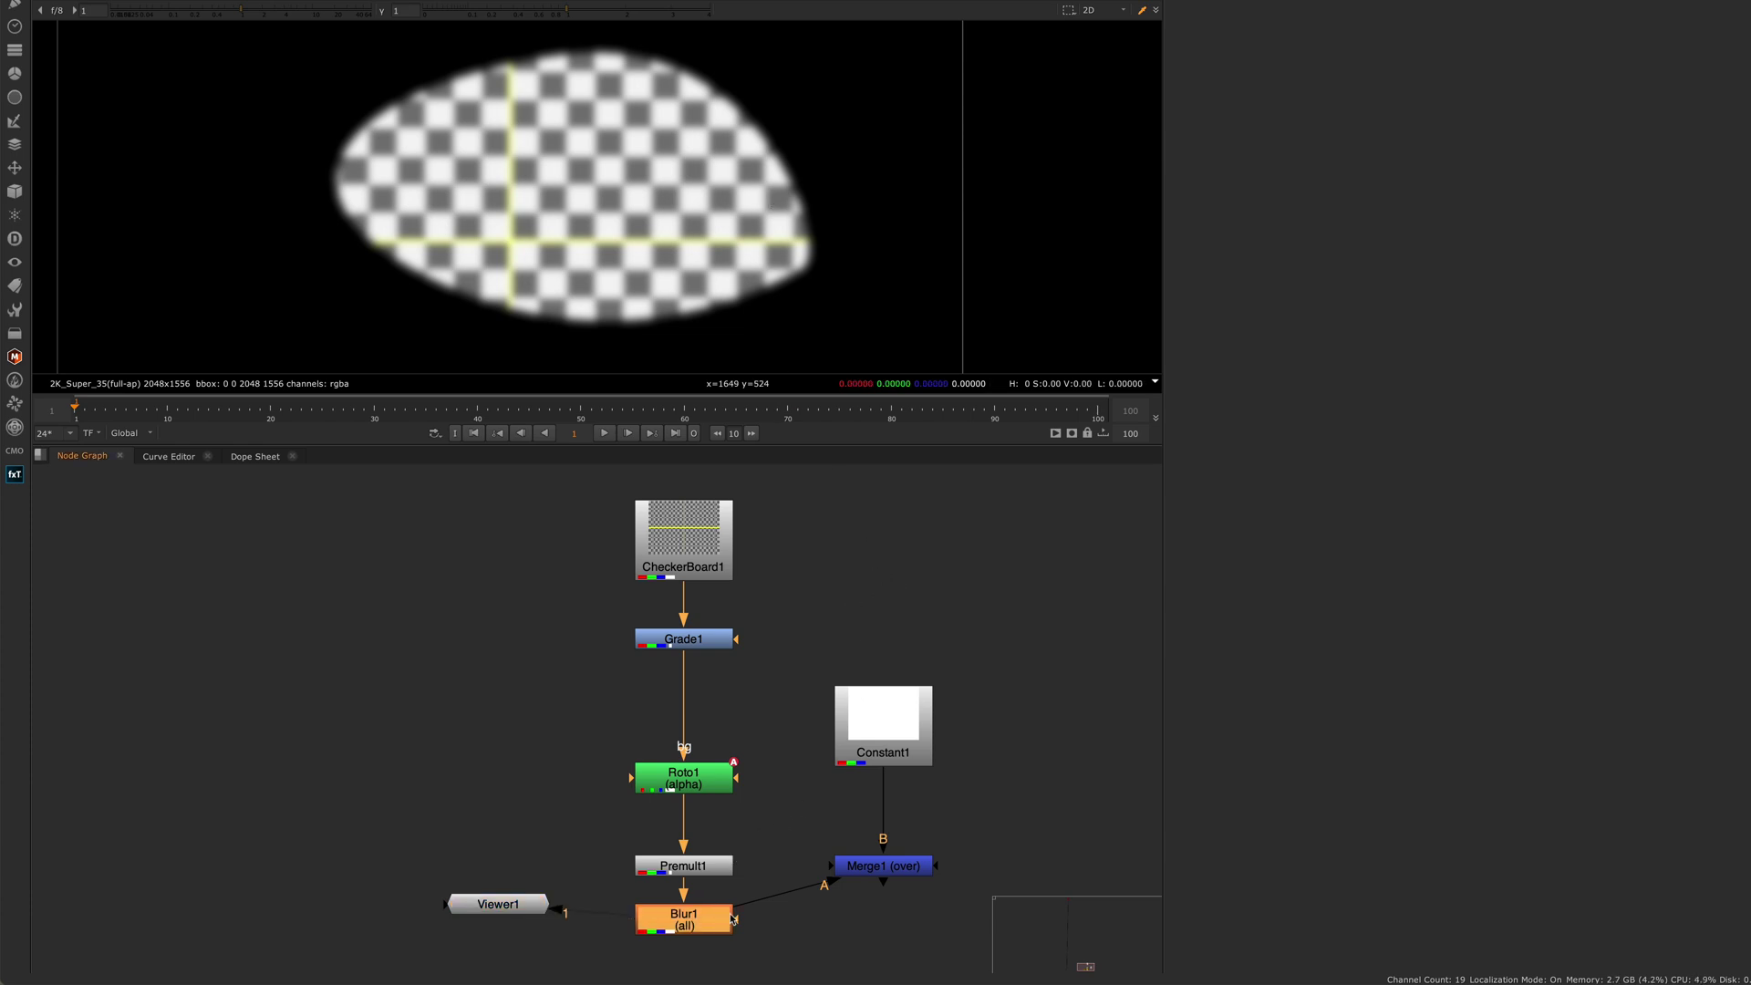
key("ctrl+shift+x")
left_click_drag(782, 927, 683, 700)
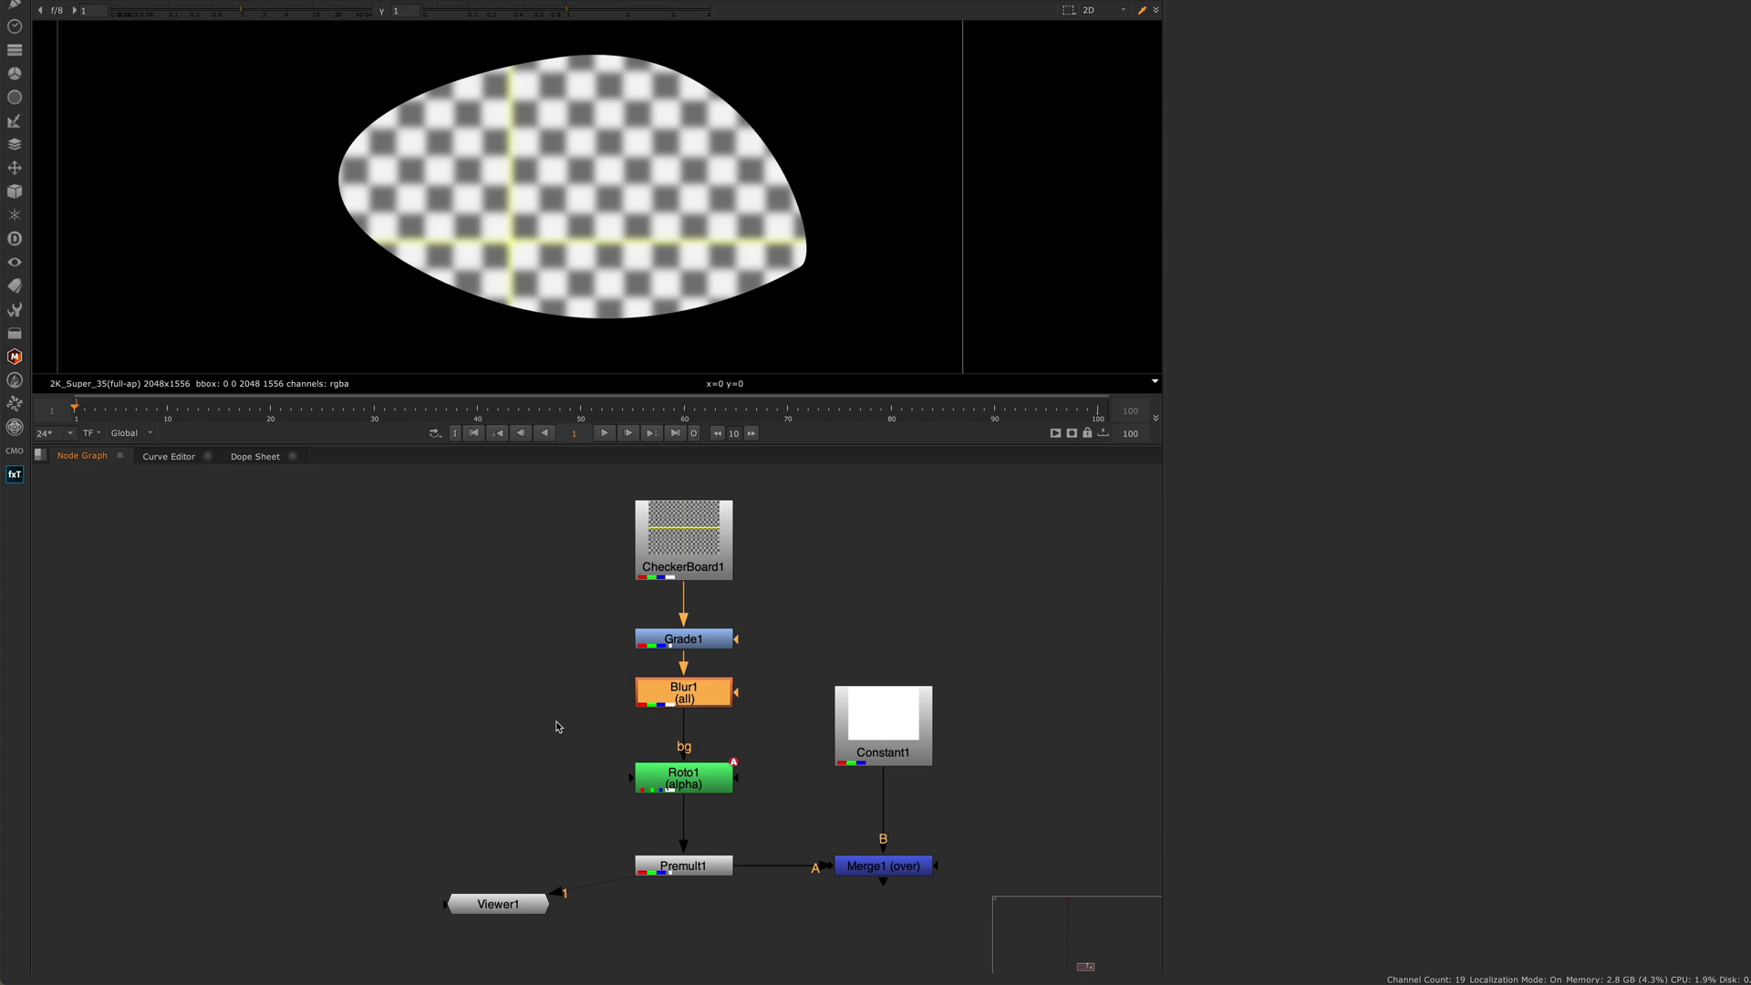
- Shift the selected Blur1 two places down the tree, past Roto1 and Premult1, without extracting it
key("super")
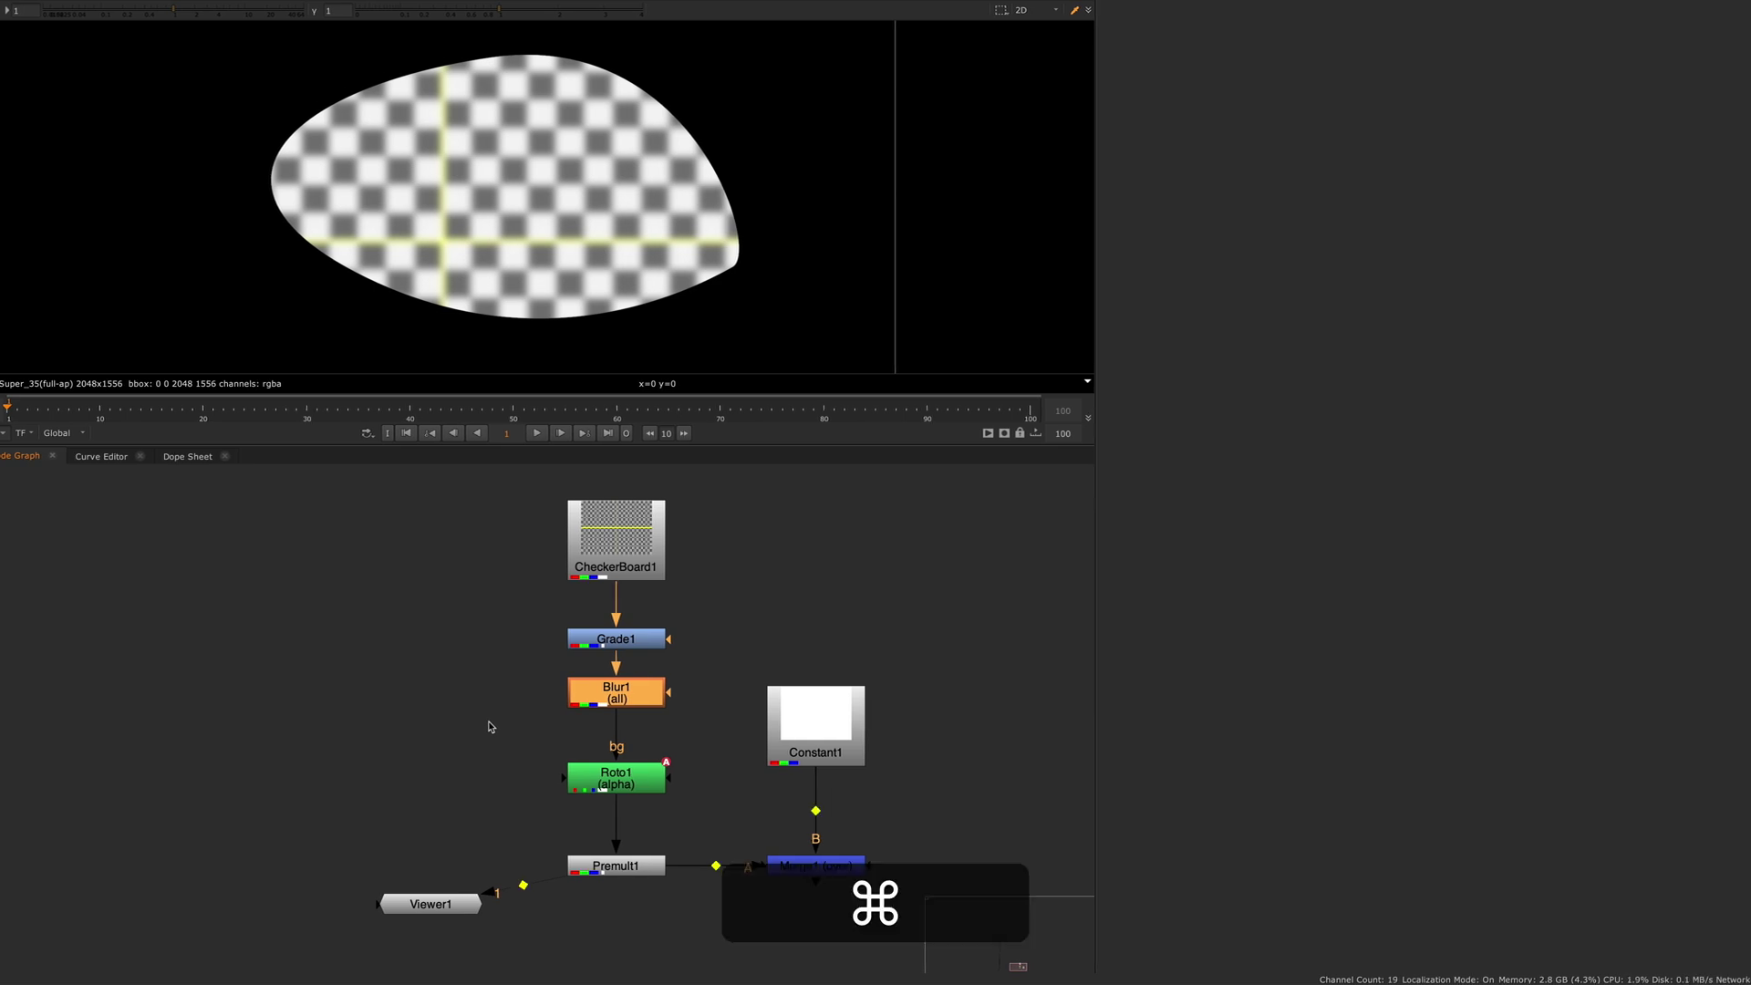
key("super+Down")
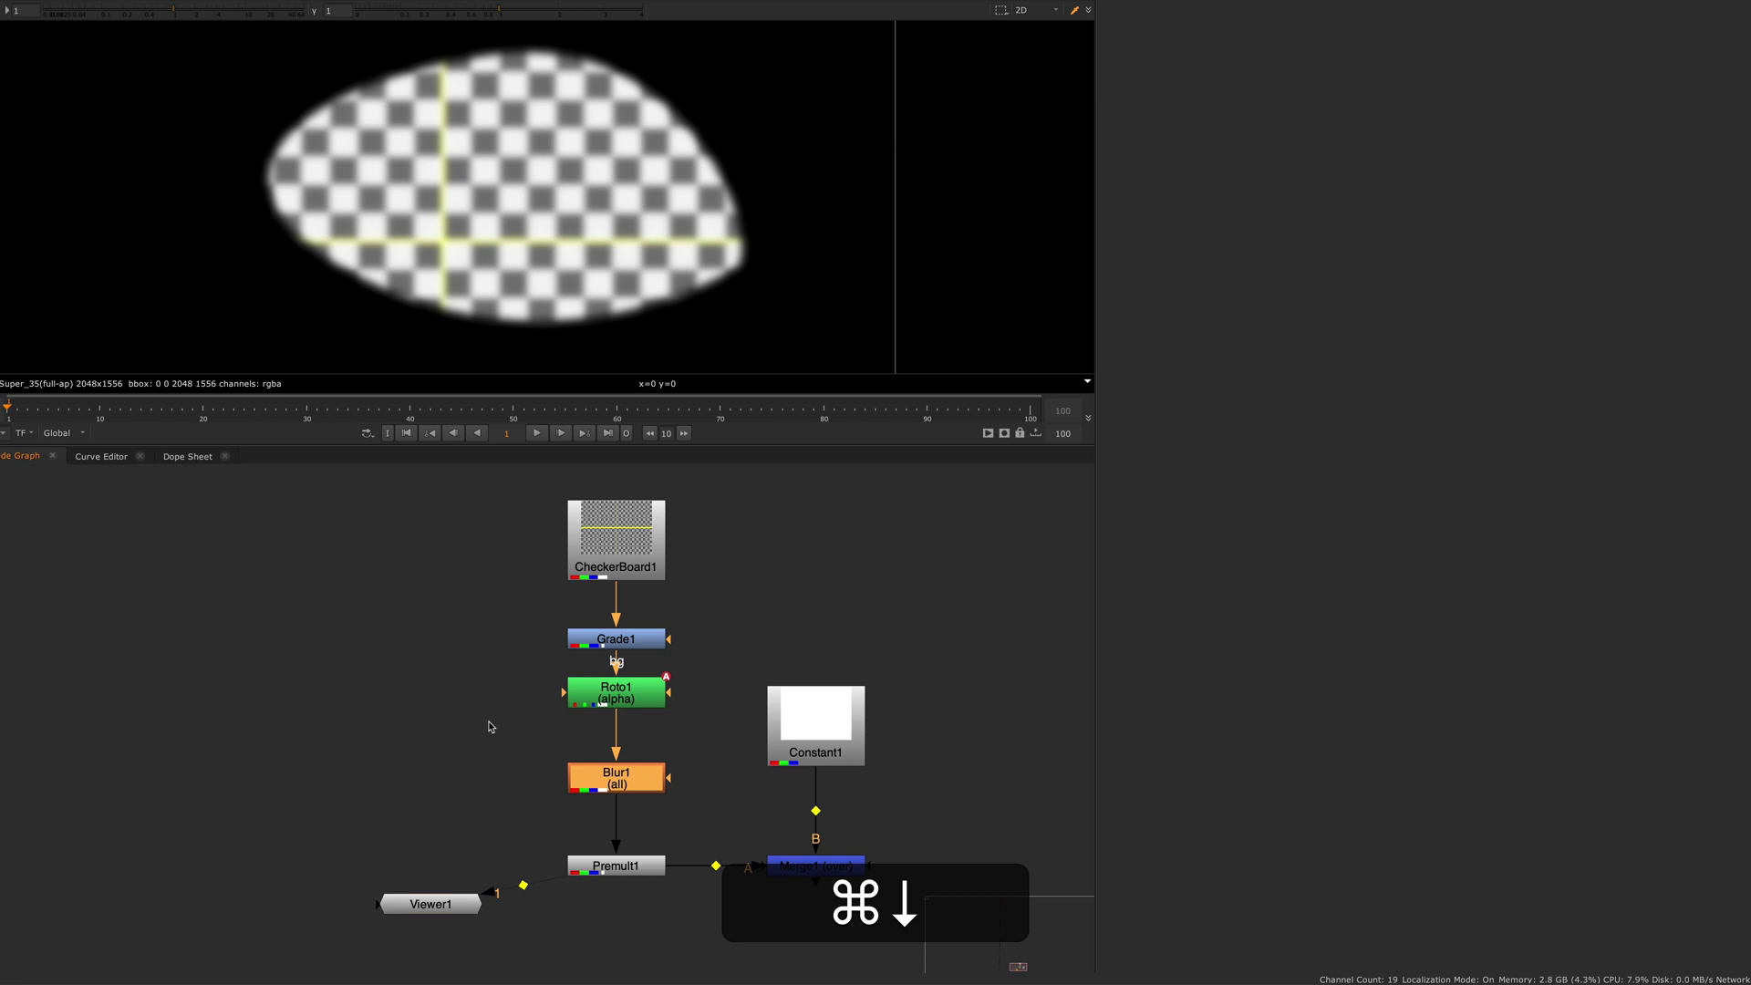
key("super+Down")
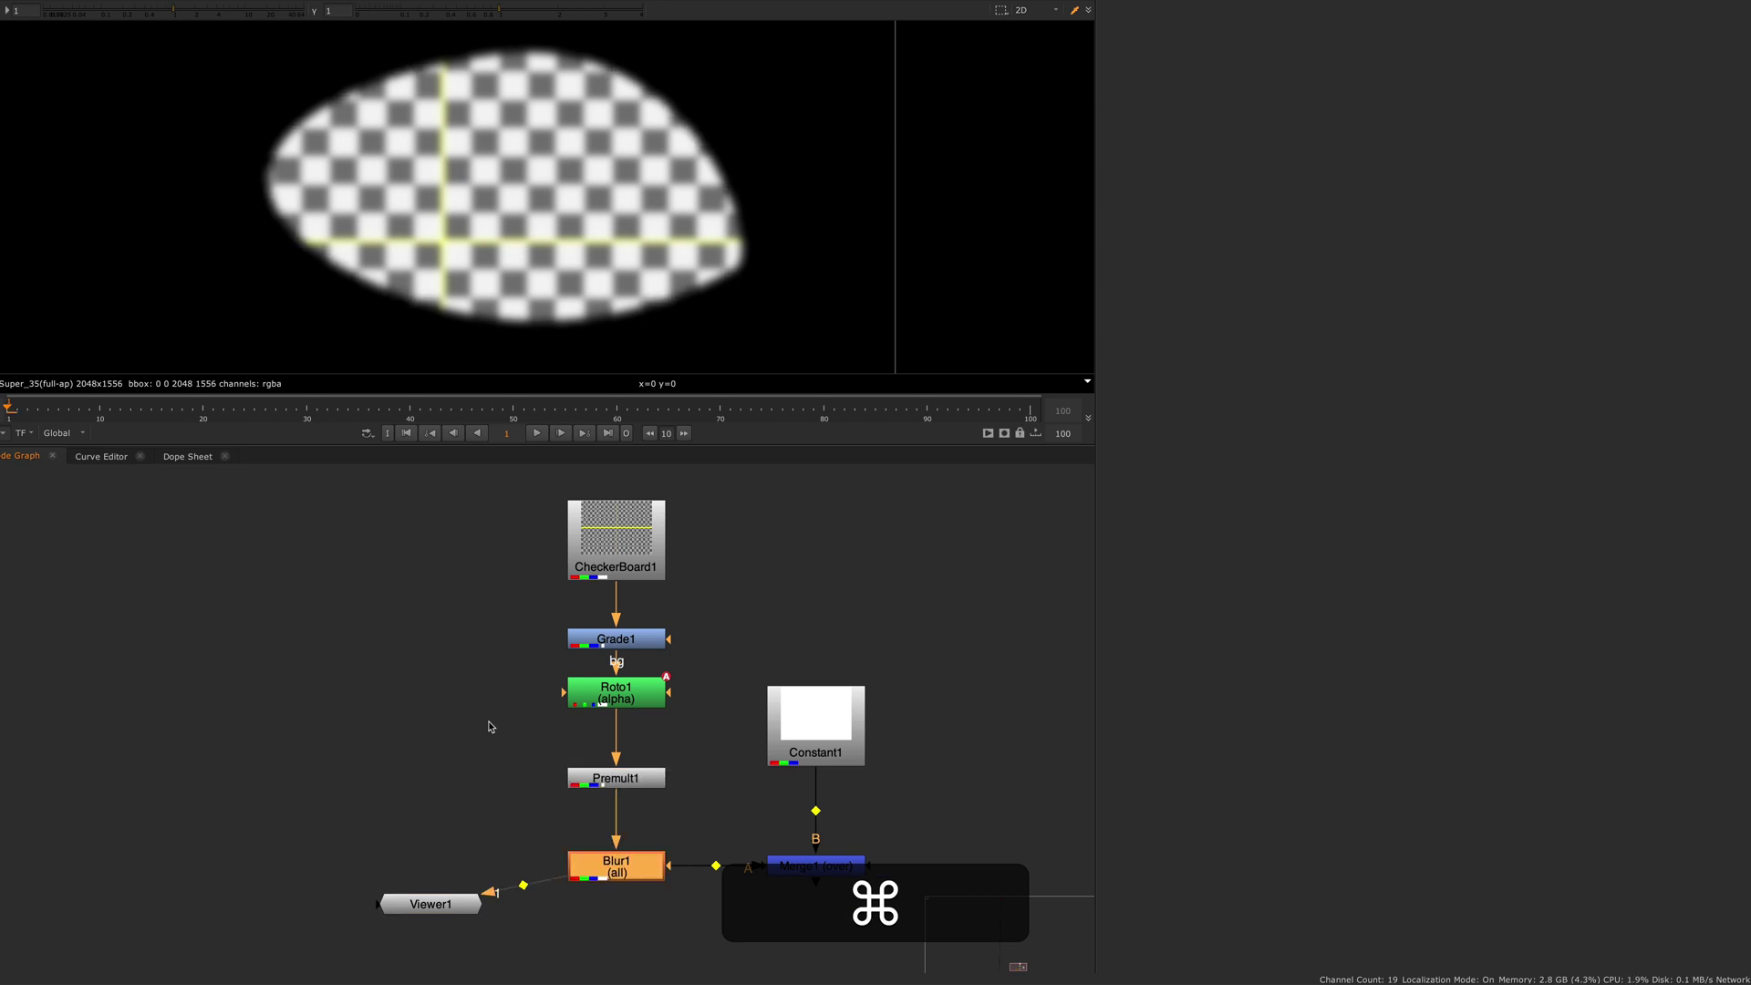
- Shift Blur1 three places up the tree so it sits between CheckerBoard1 and Grade1
key("super+Up")
key("super+Up")
key("super+Up")
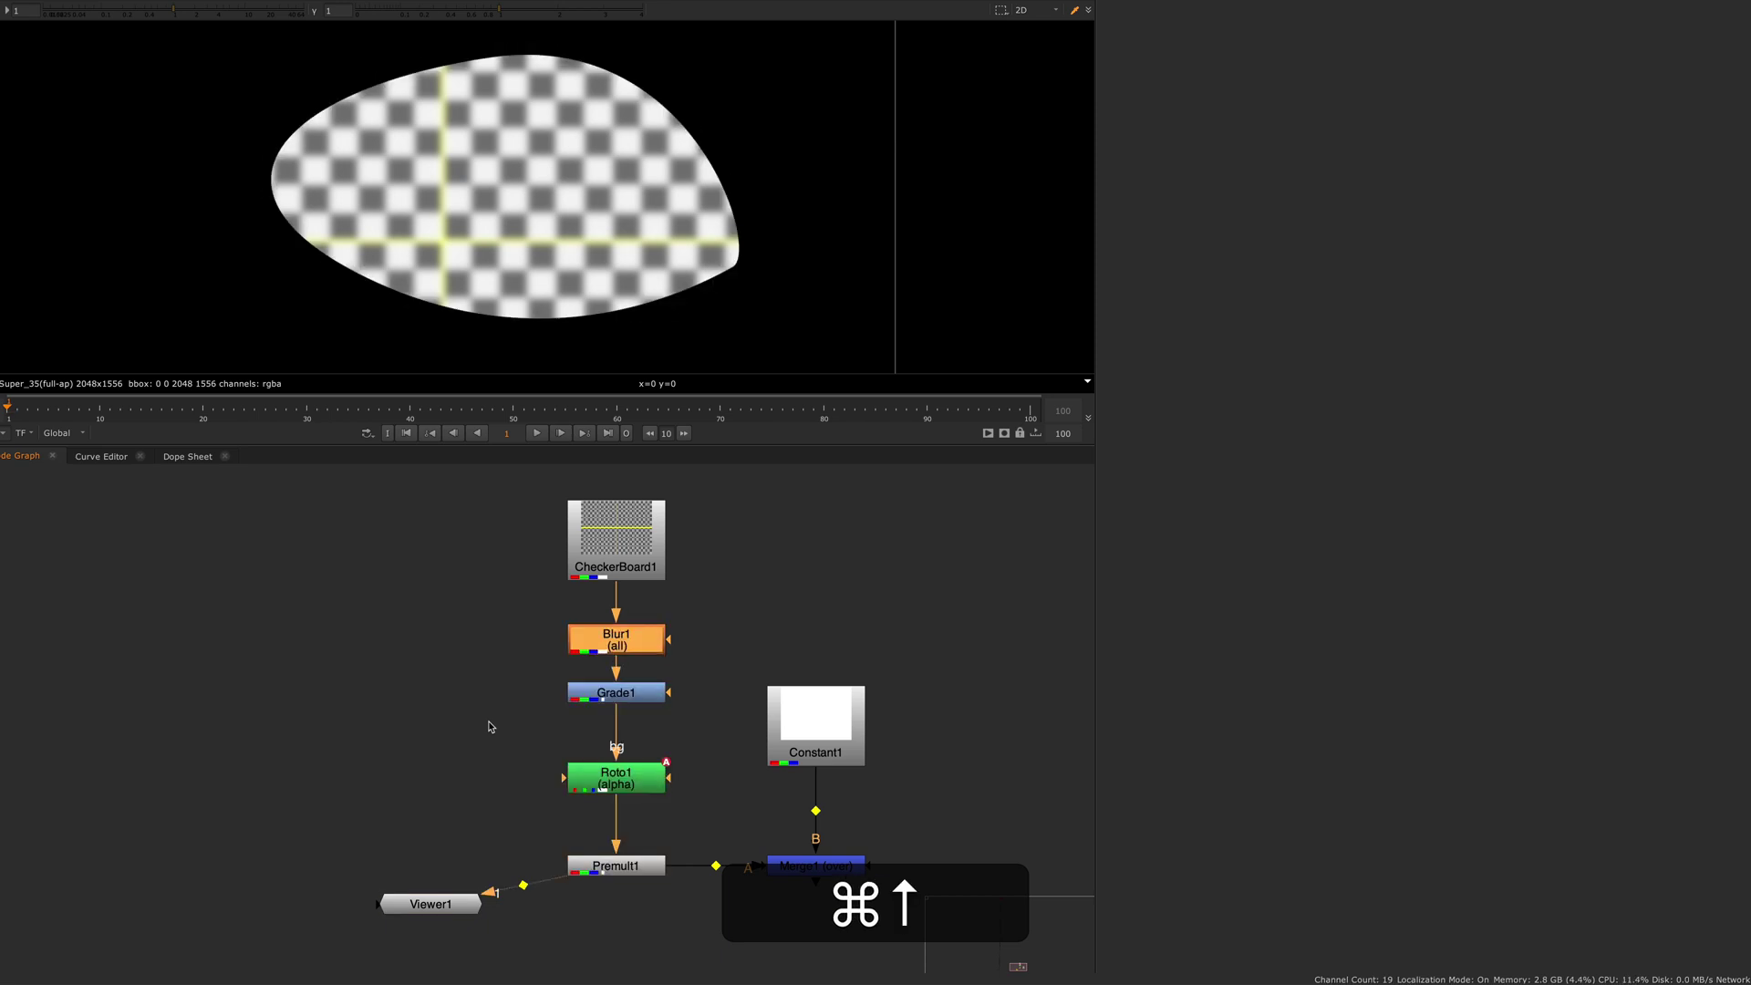
- Shift Blur1 three places down the tree so it sits directly after Premult1
key("super+Down")
key("super+Down")
key("super+Down")
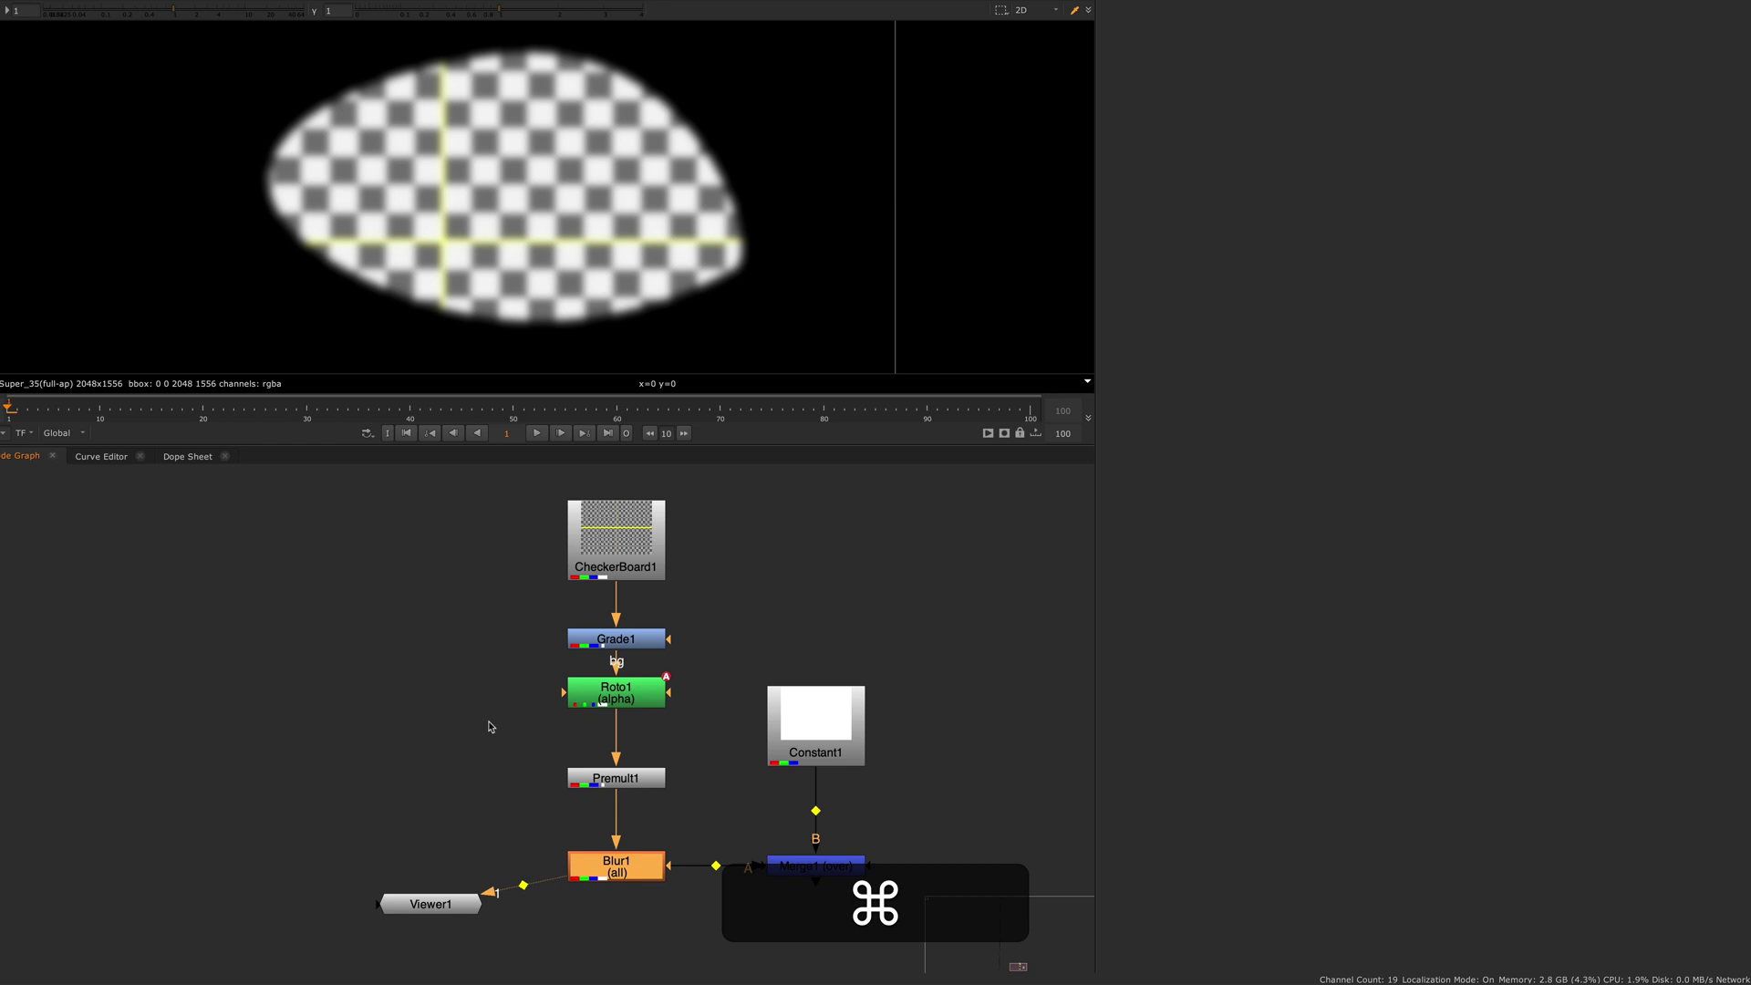
- Shift Blur1 up the tree and back down again to sit directly after Premult1
key("super+Up")
key("super+Up")
key("super+Down")
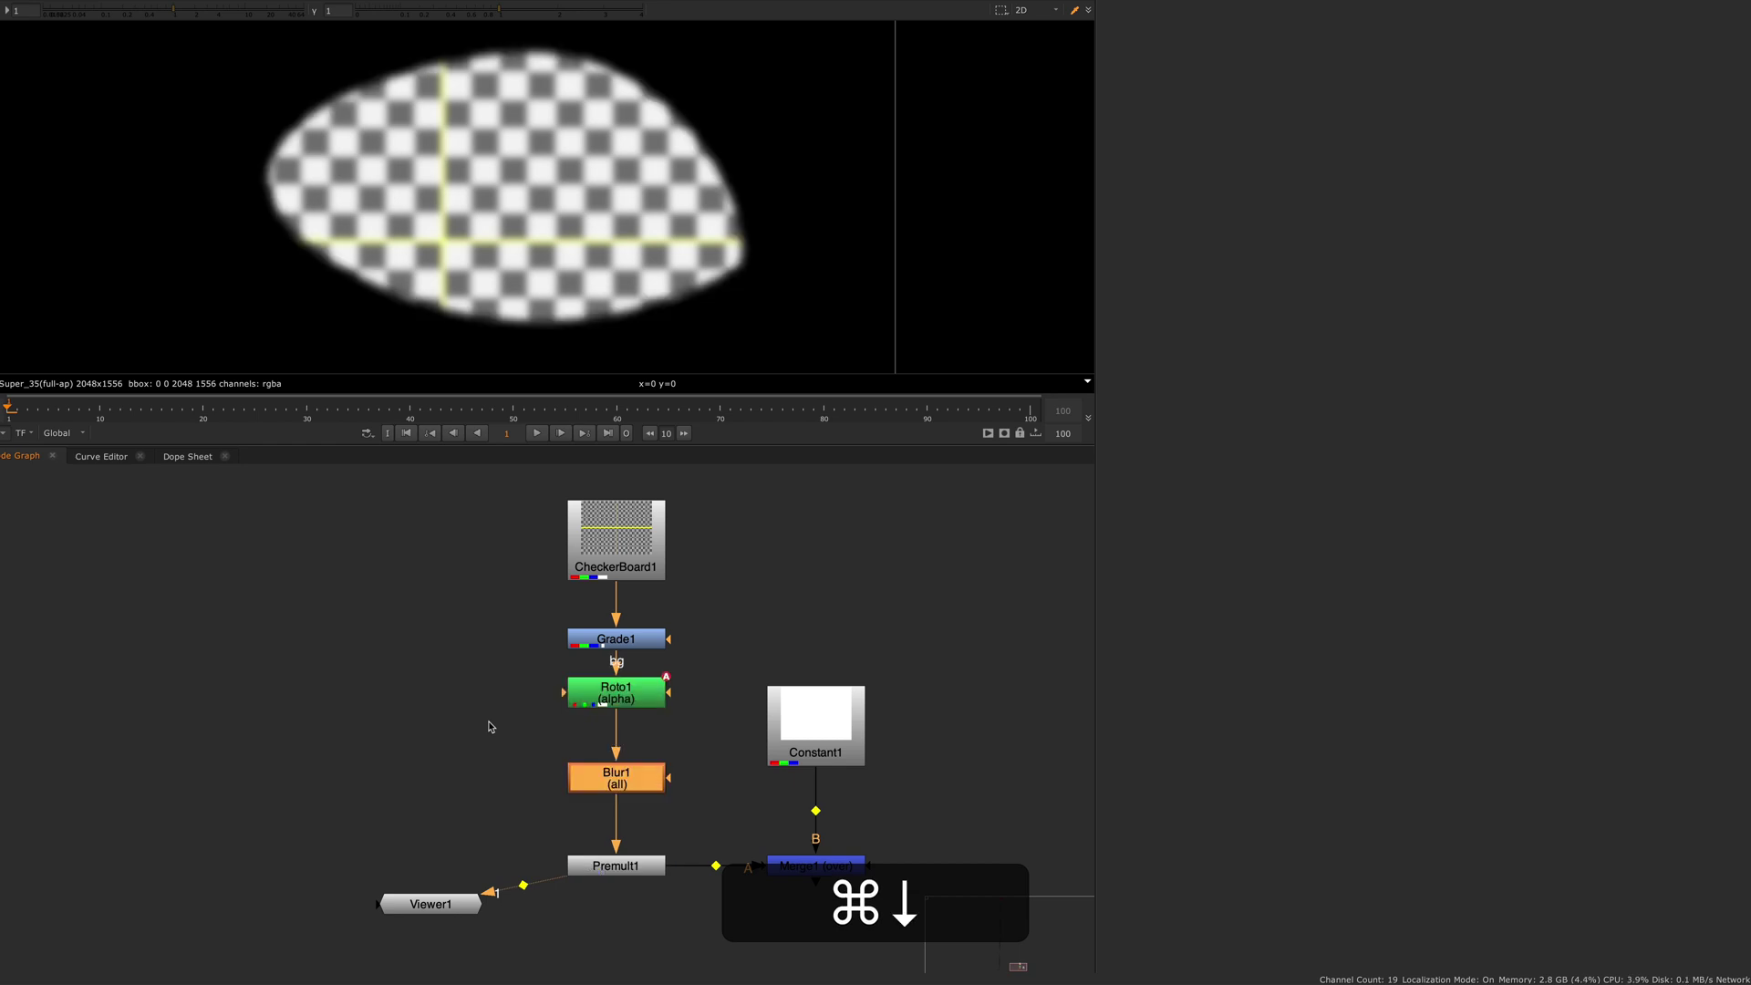
key("super+Down")
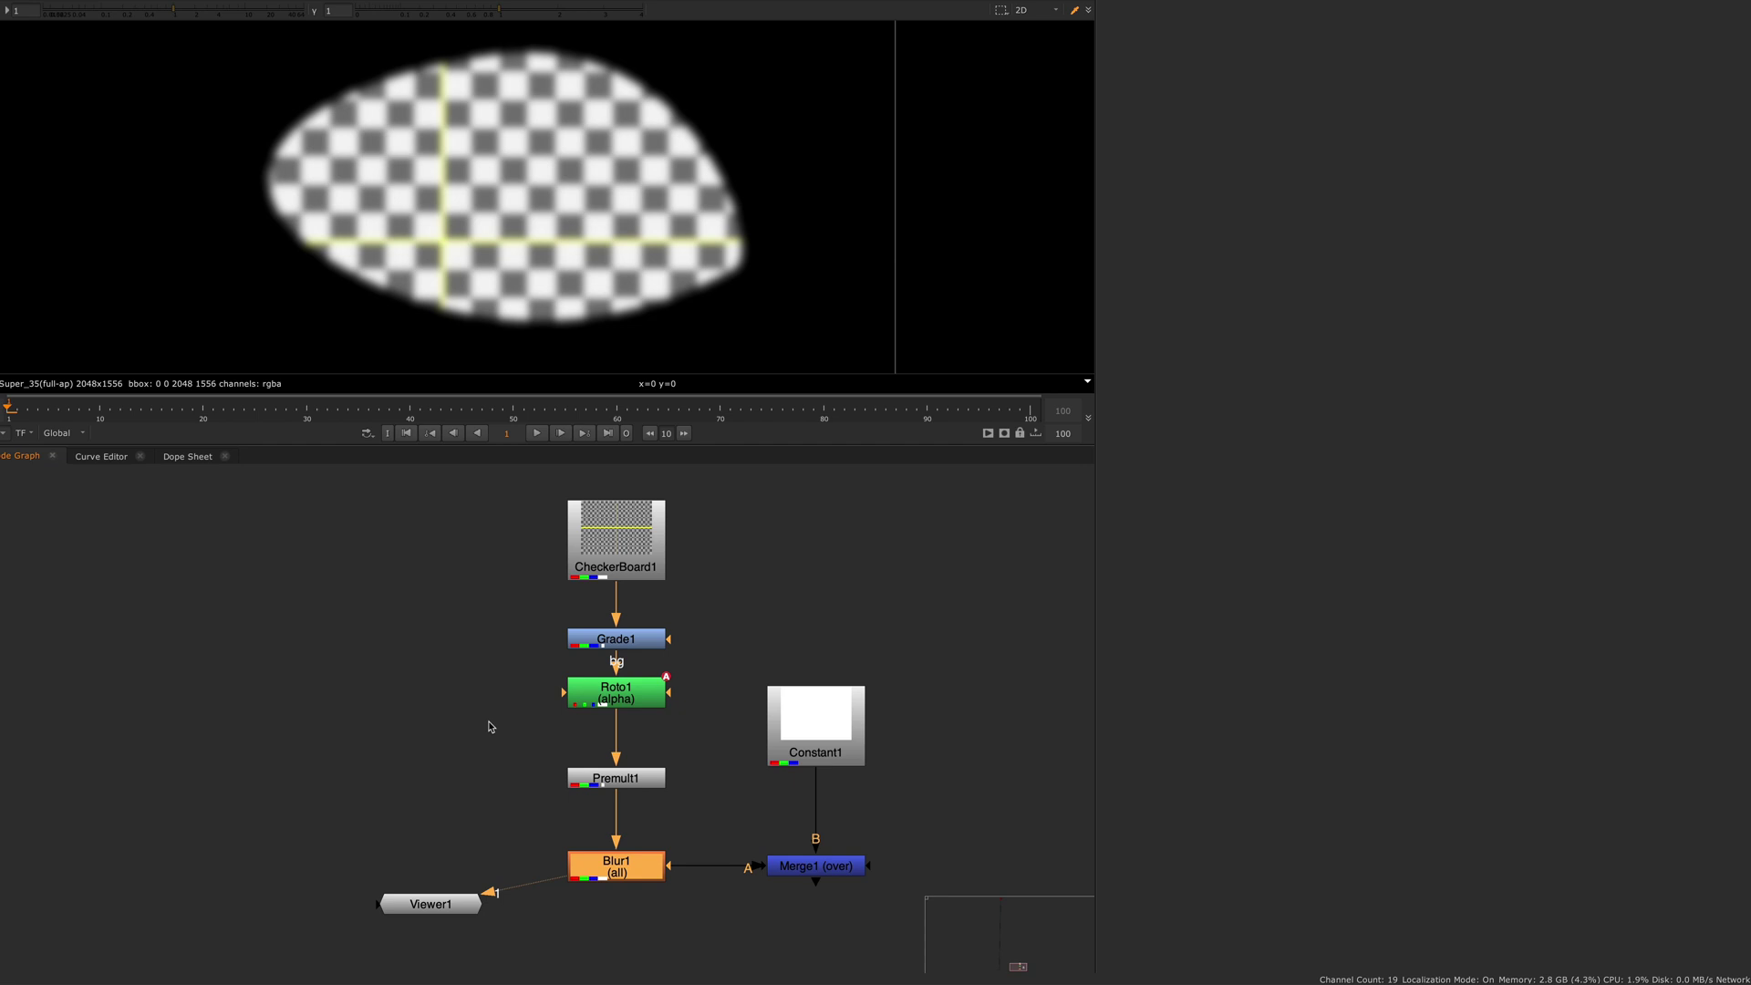
- Extract Blur1 and reinsert it between Premult1 and Merge1's A input, and move Viewer1 below Merge1
key("shift+super+x")
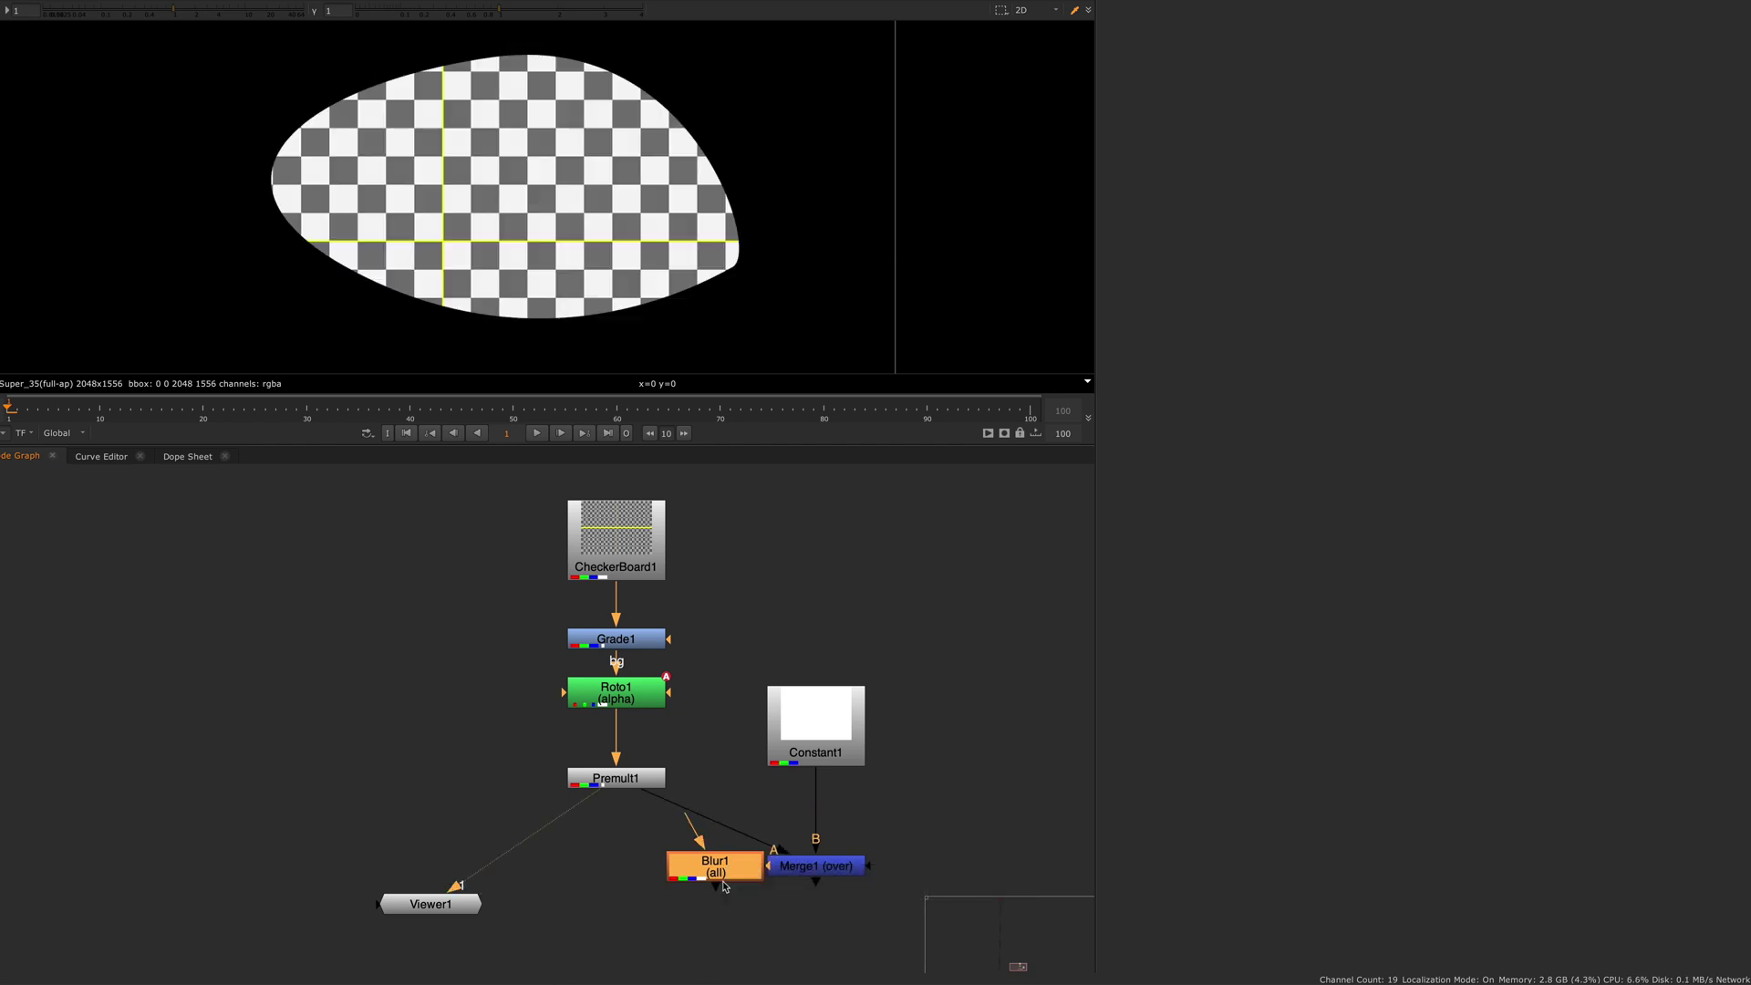
left_click_drag(719, 871, 618, 873)
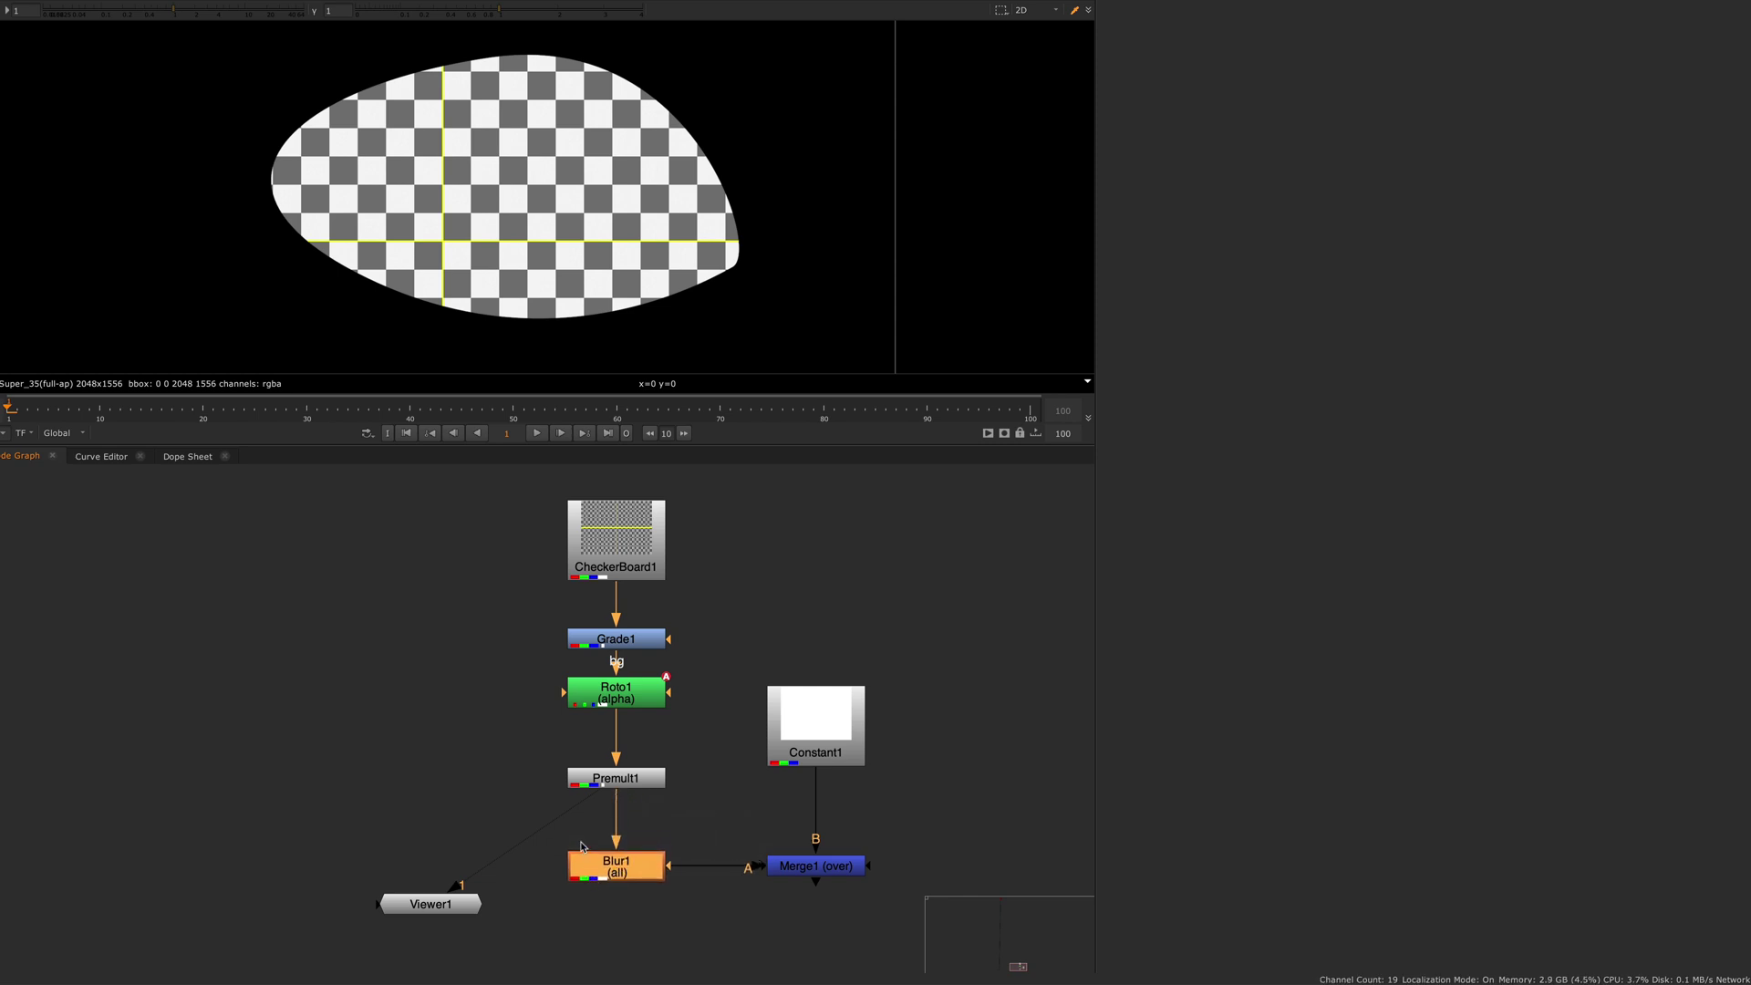
left_click_drag(446, 902, 745, 937)
- Insert a new Blur node inline directly after Premult1 and delete it, doing this twice
left_click(599, 778)
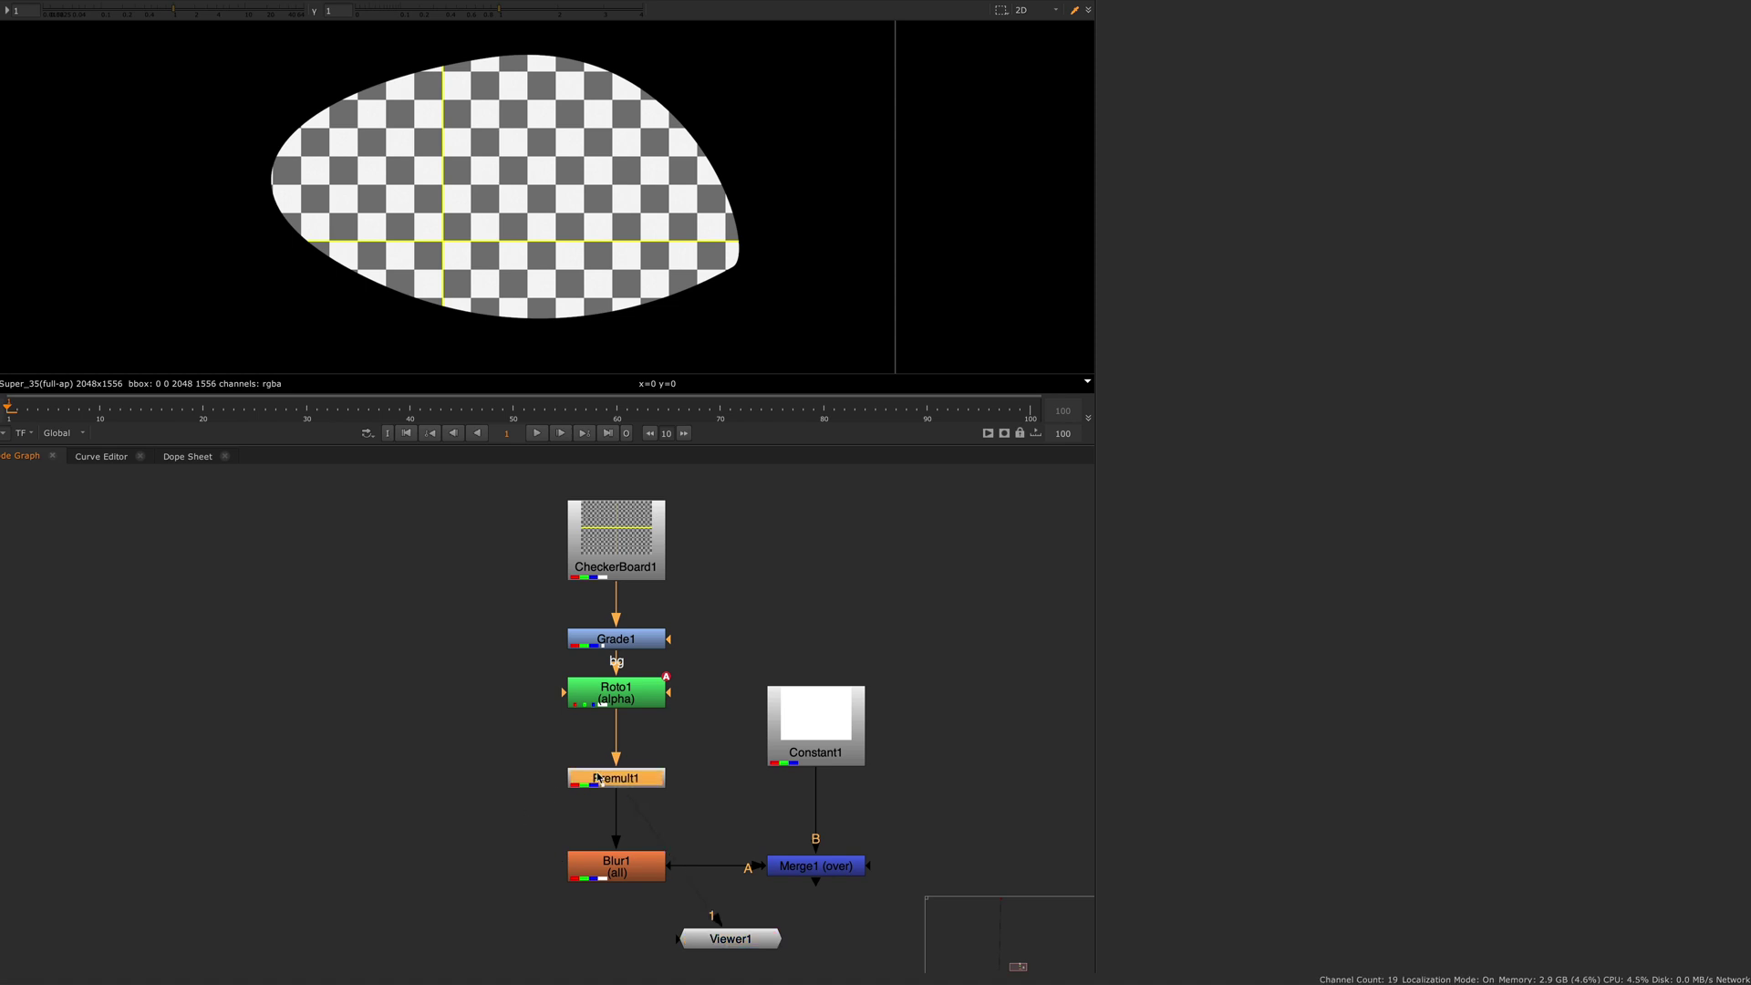
left_click_drag(600, 778, 599, 768)
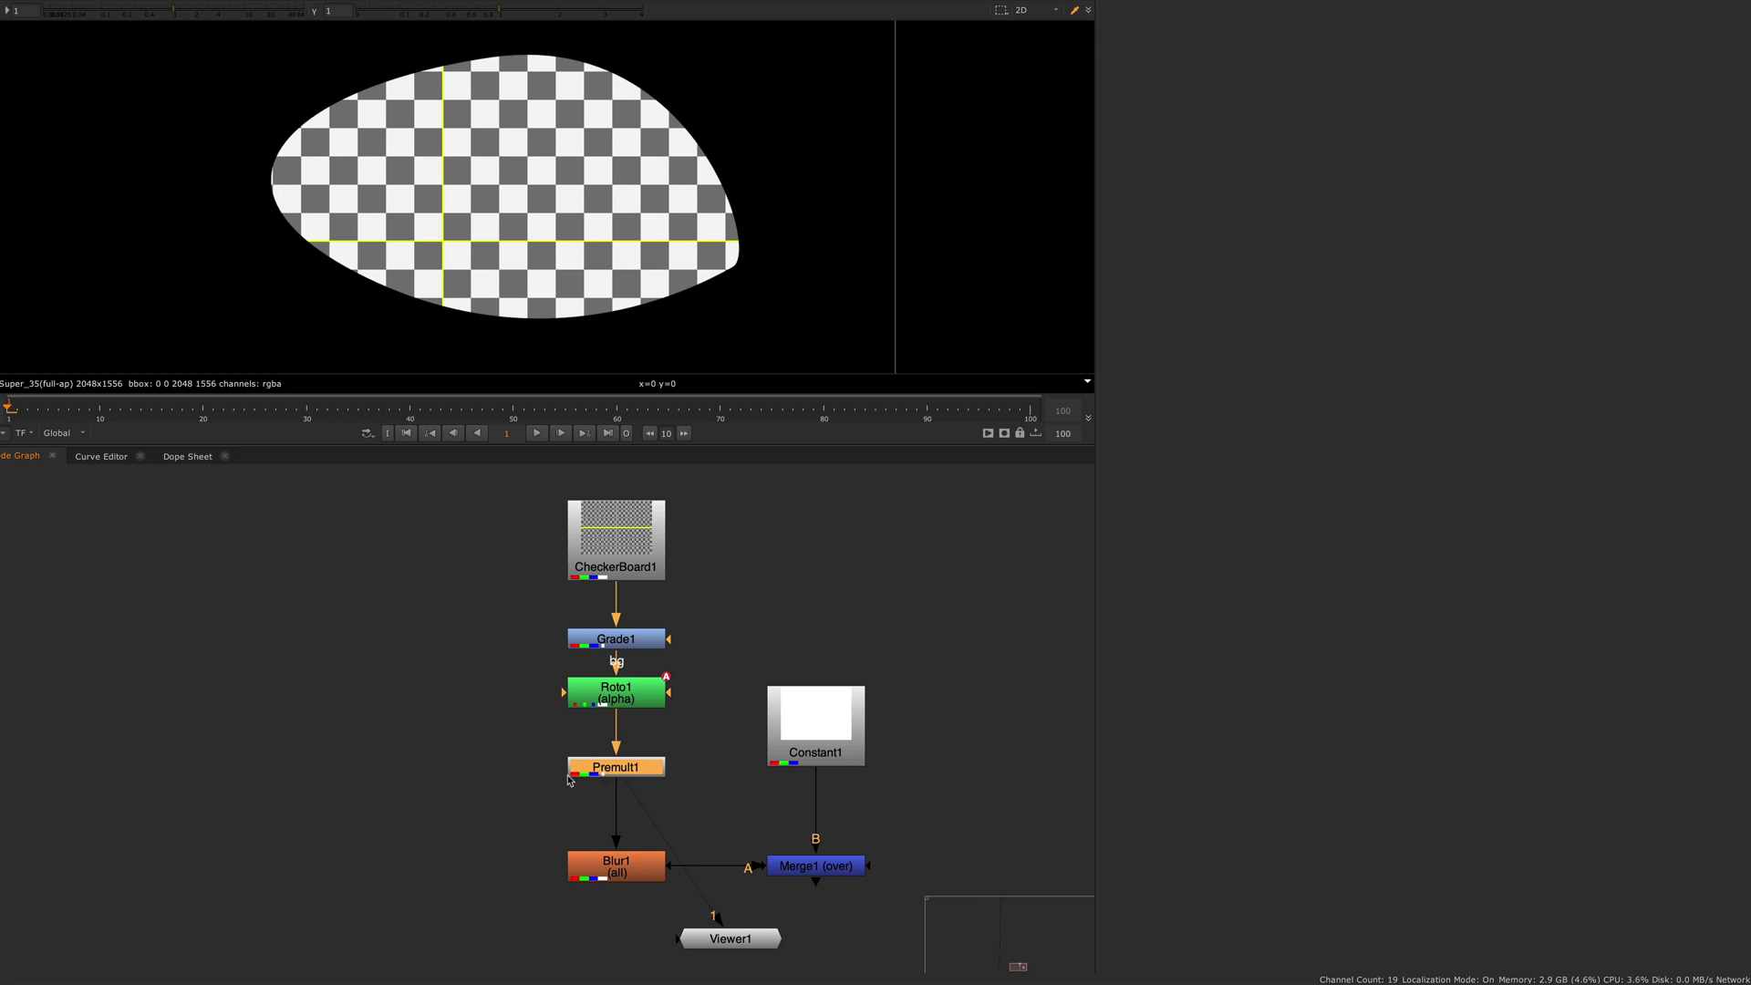
key("b")
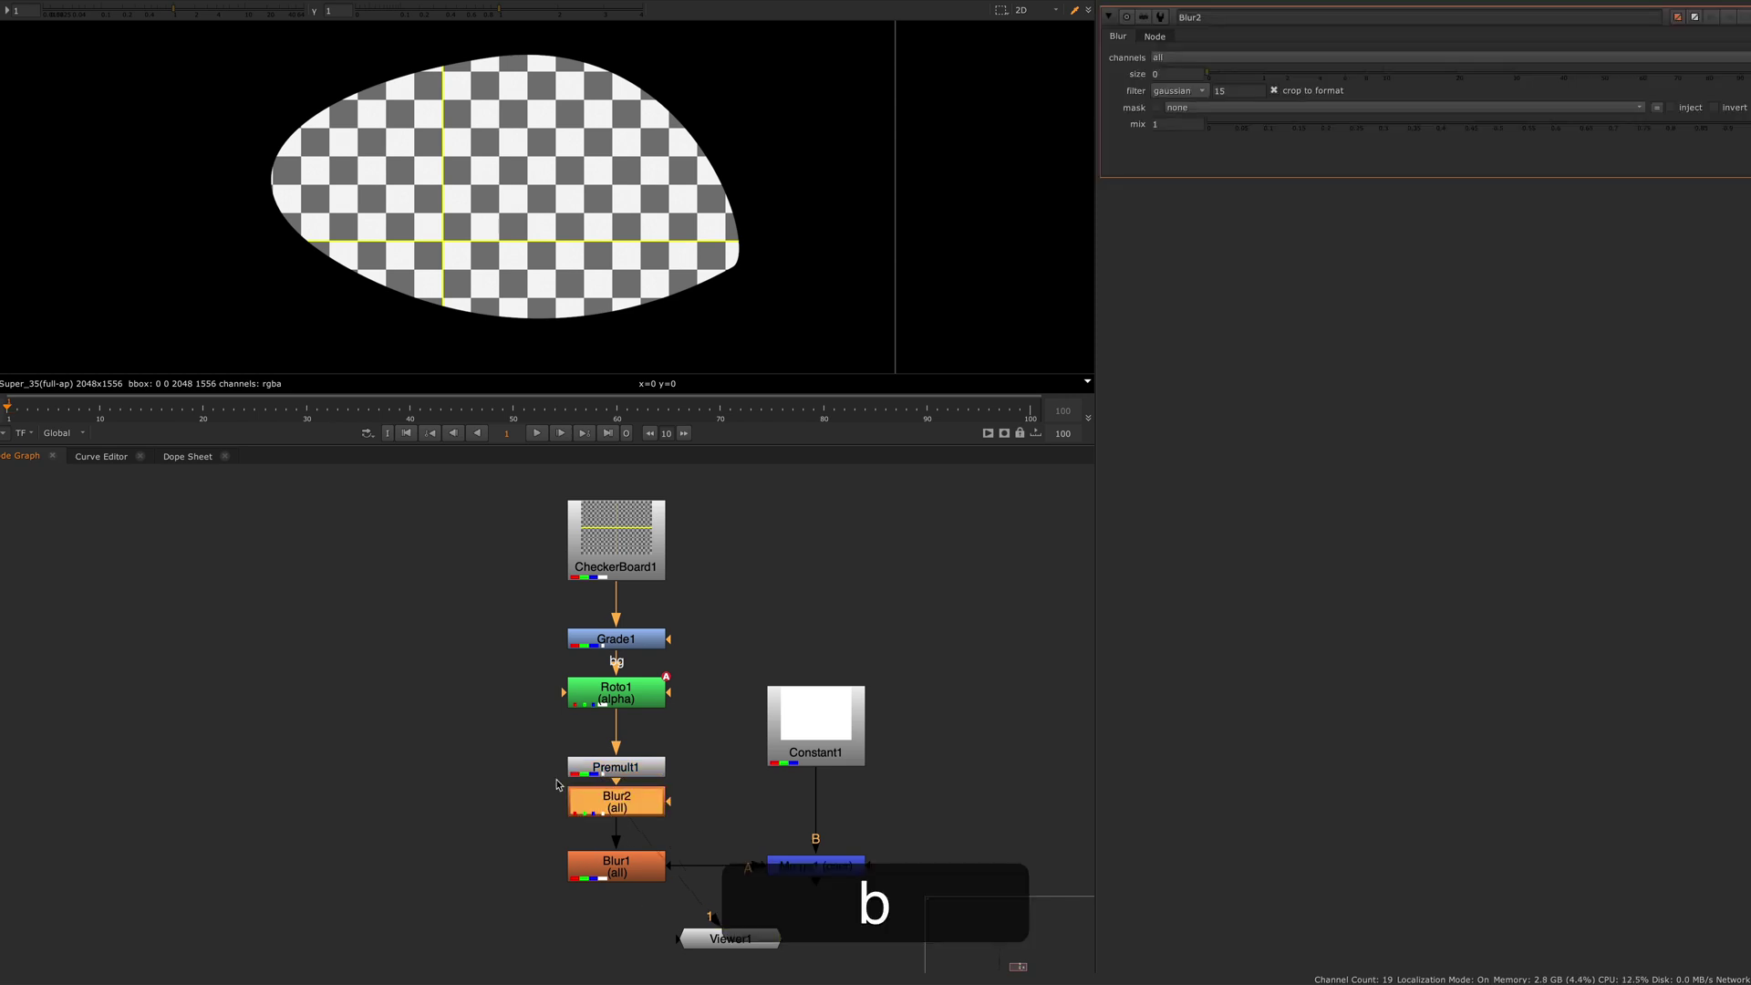
mouse_move(591, 809)
left_mouse_down()
mouse_move(502, 814)
mouse_move(591, 816)
left_mouse_up()
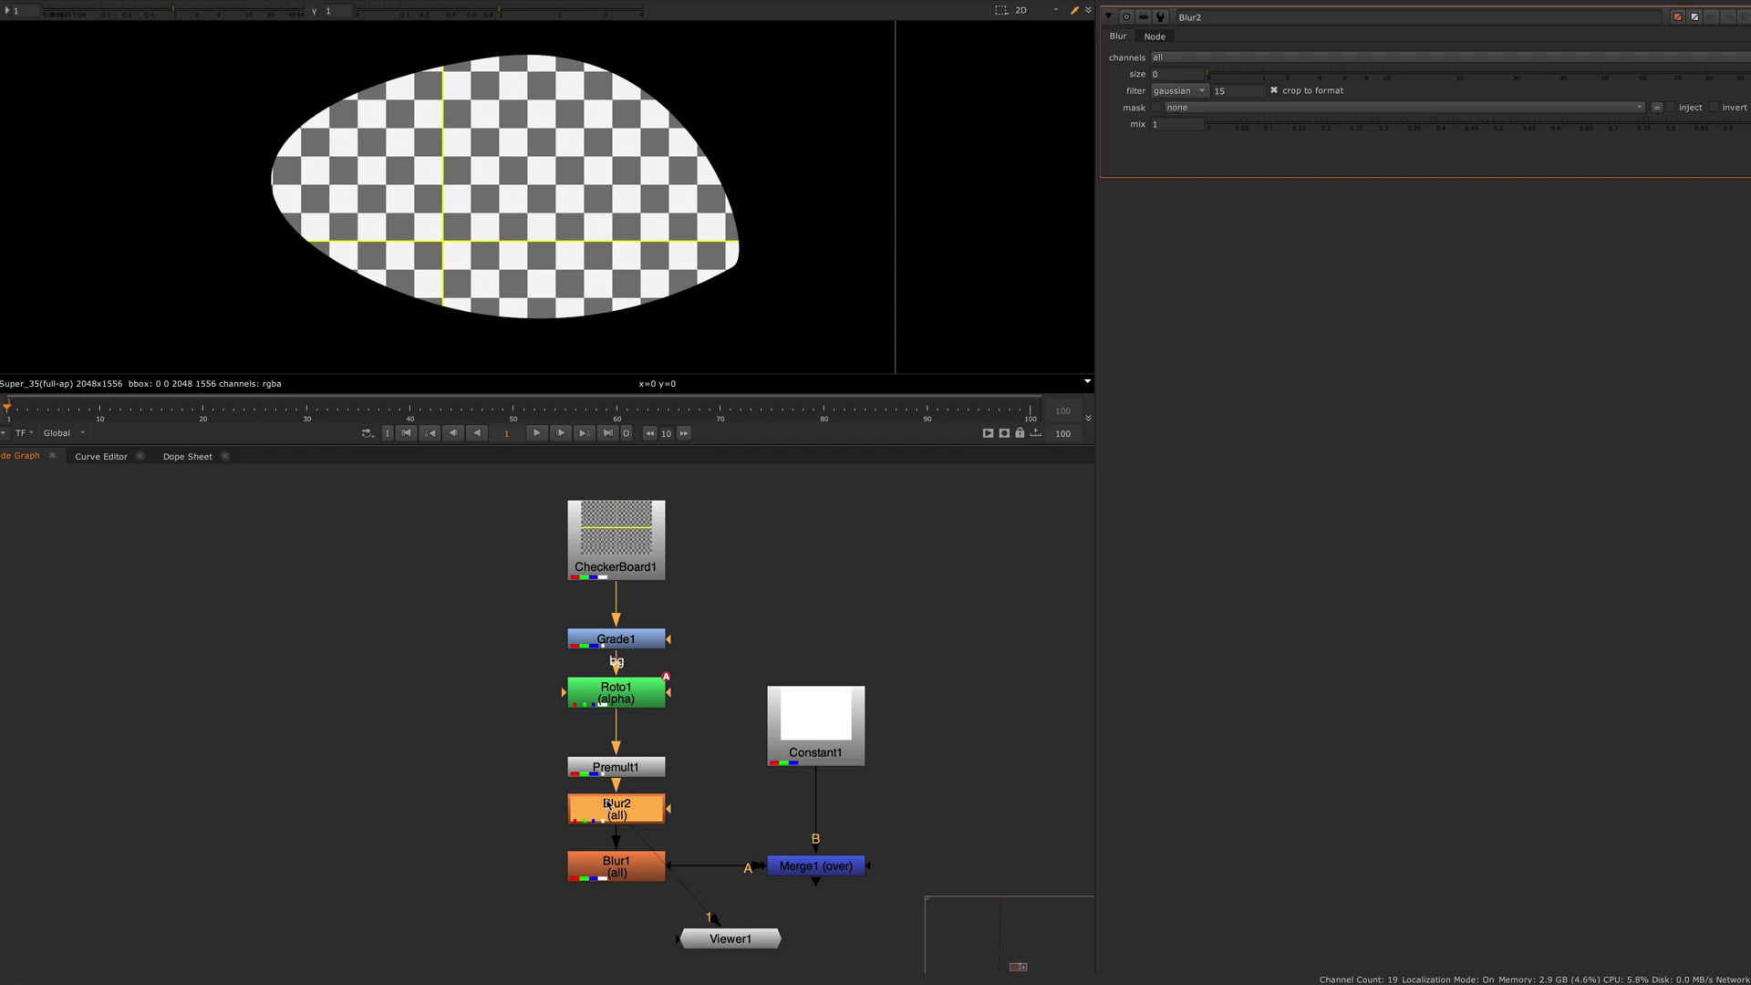
key("Delete")
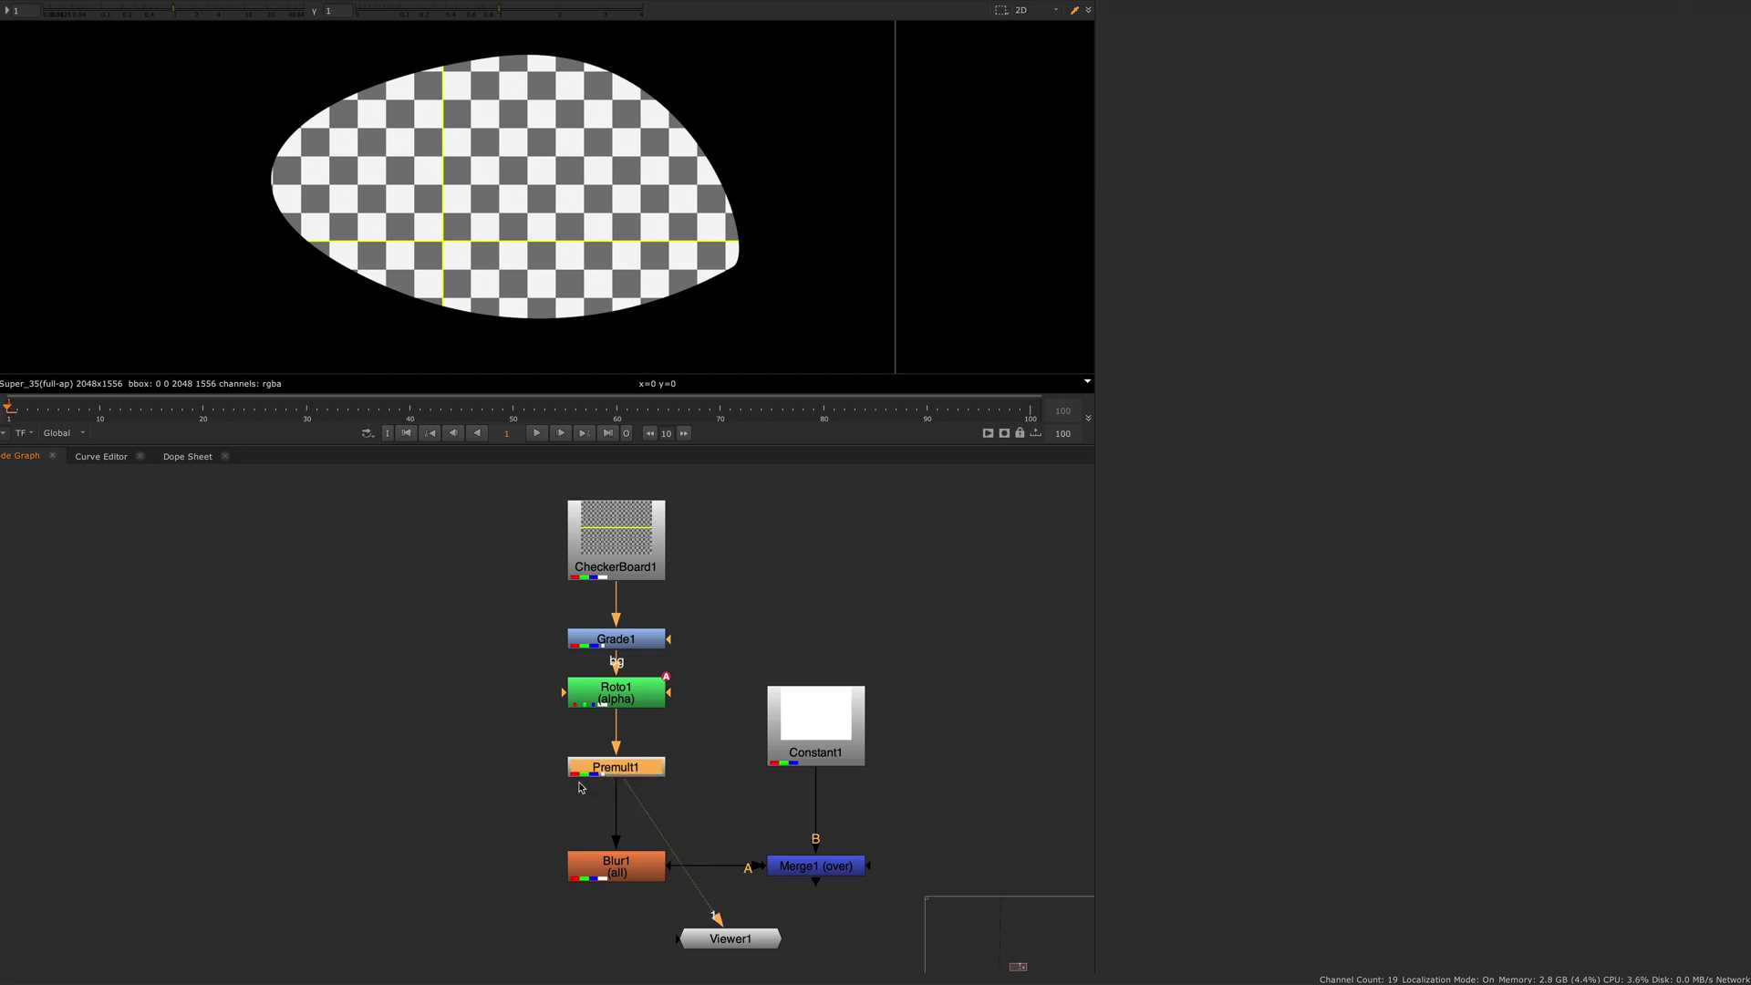
left_click(593, 771)
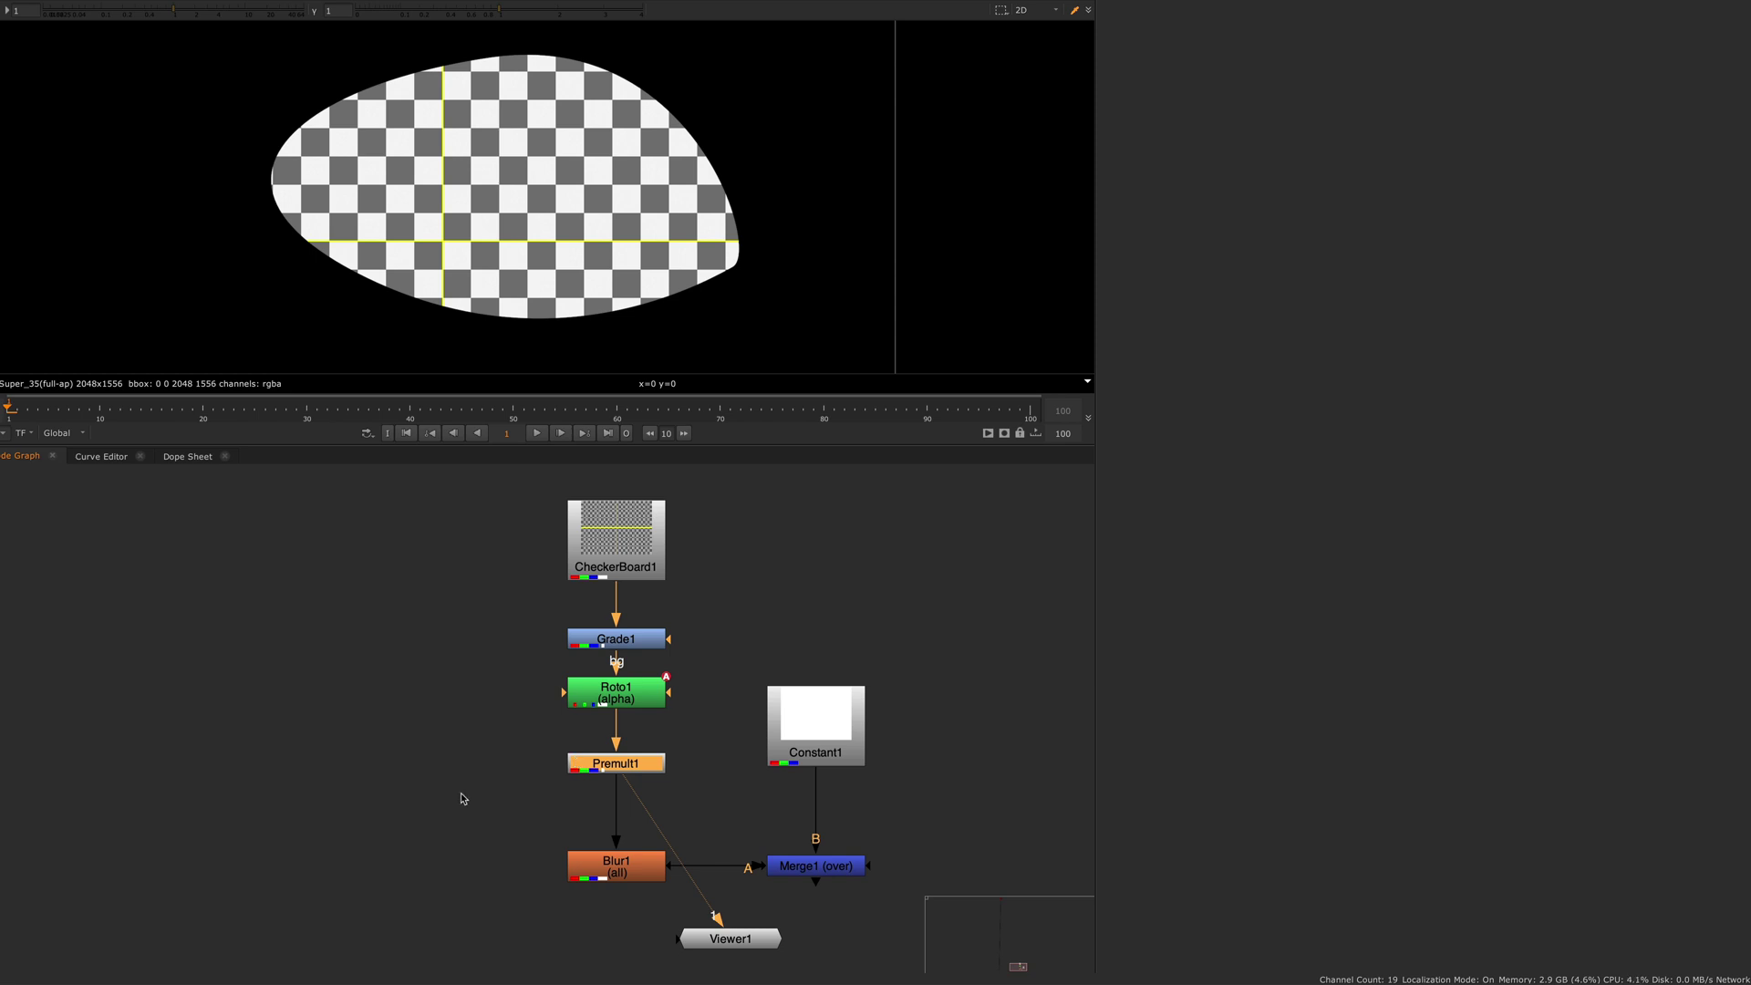
key("b")
key("Delete")
- Create an unconnected Blur node beside the tree, wire its input to Premult1, and delete it
left_click(441, 848)
key("b")
left_click_drag(442, 805, 616, 765)
left_click_drag(321, 790, 532, 903)
key("Delete")
- Create a Blur node as a separate branch off Premult1, move it out beside the tree, and delete it
key("shift")
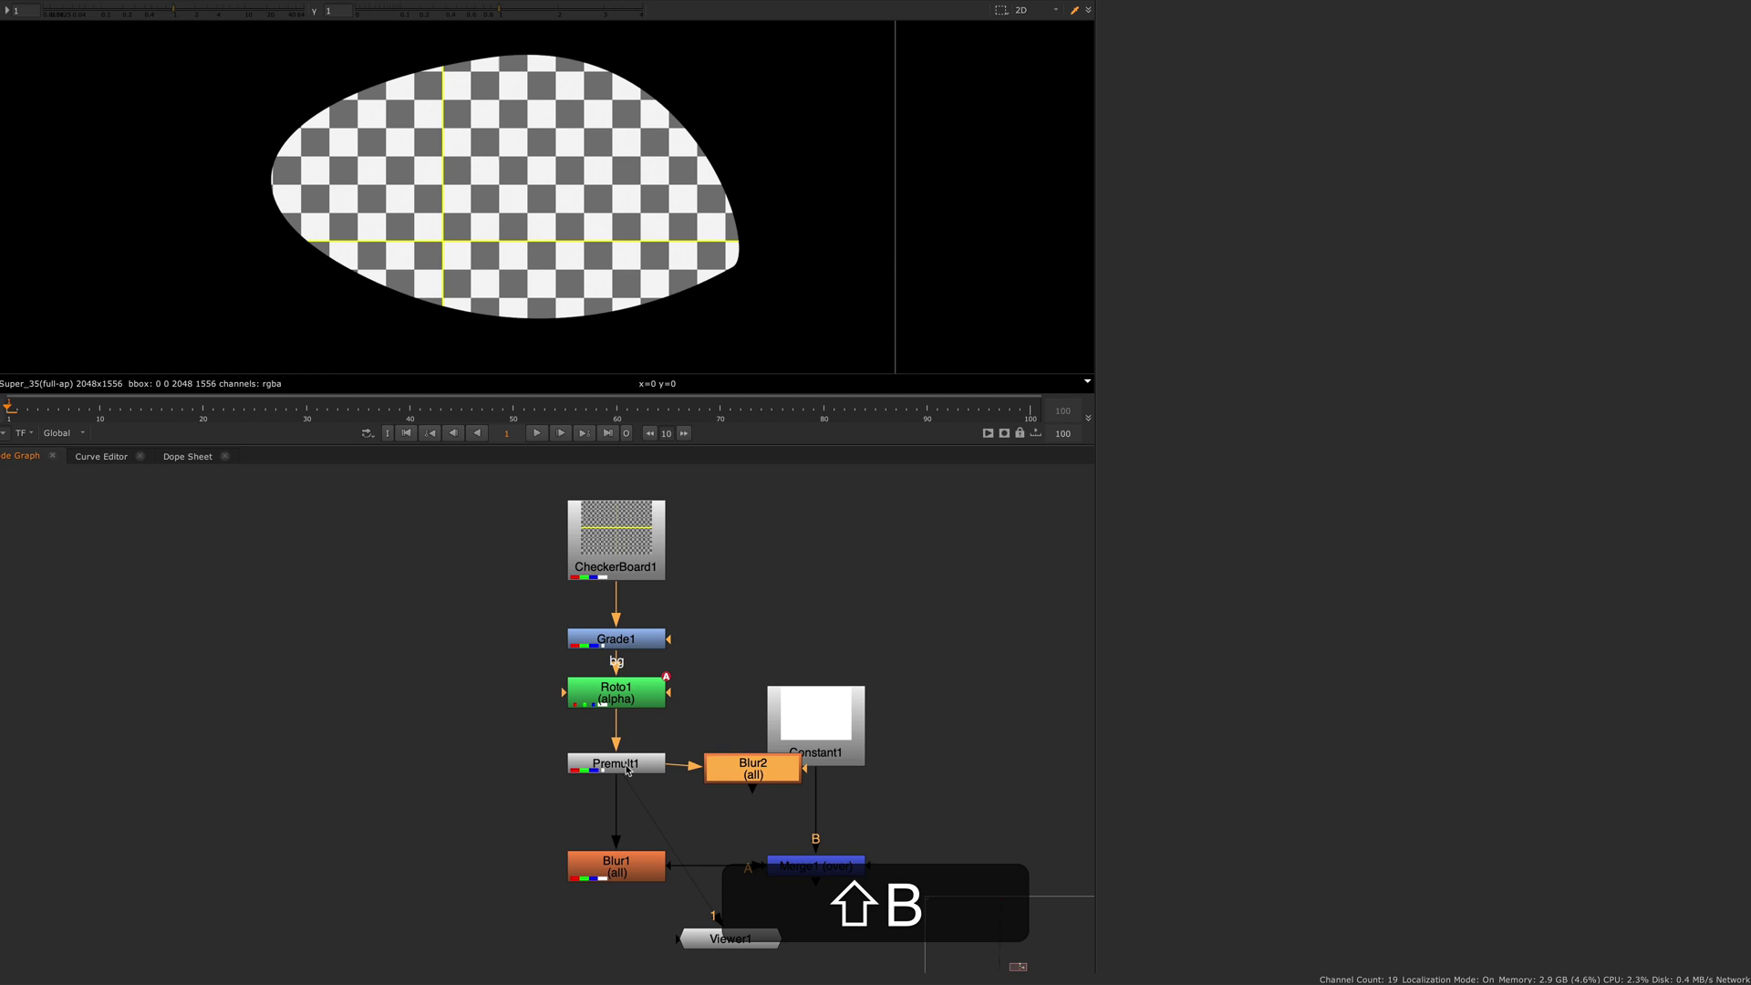
left_click_drag(752, 769, 329, 824)
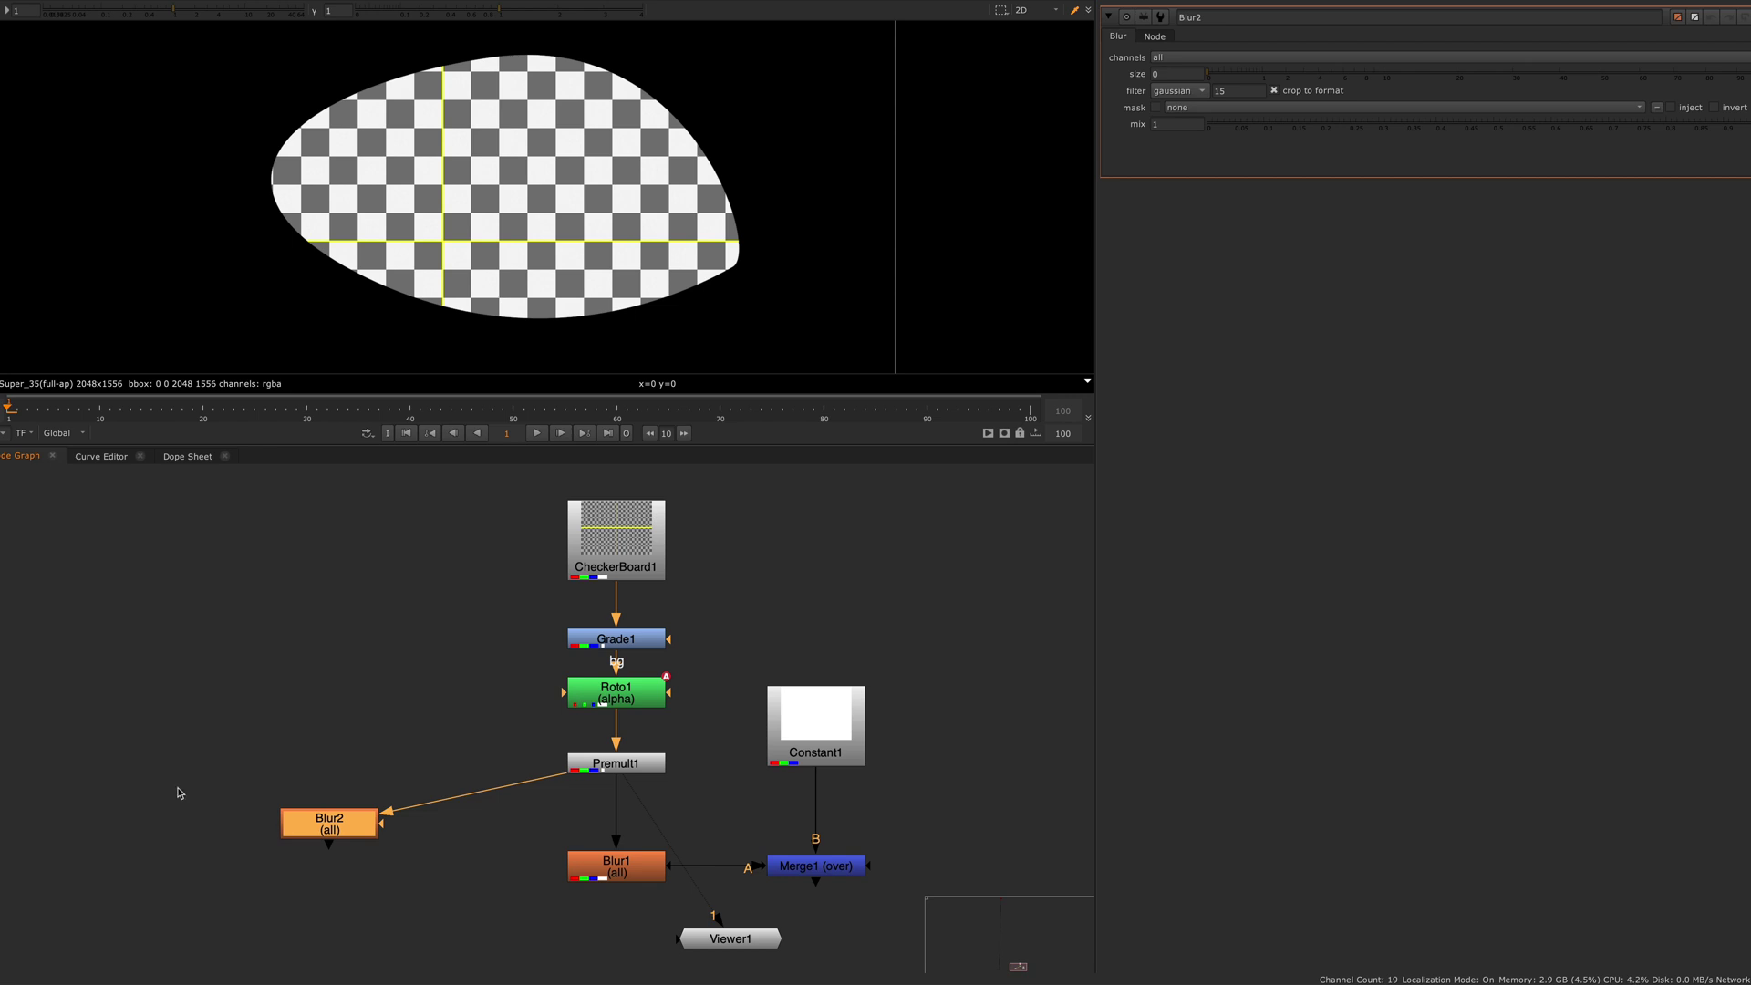
left_click_drag(178, 789, 476, 877)
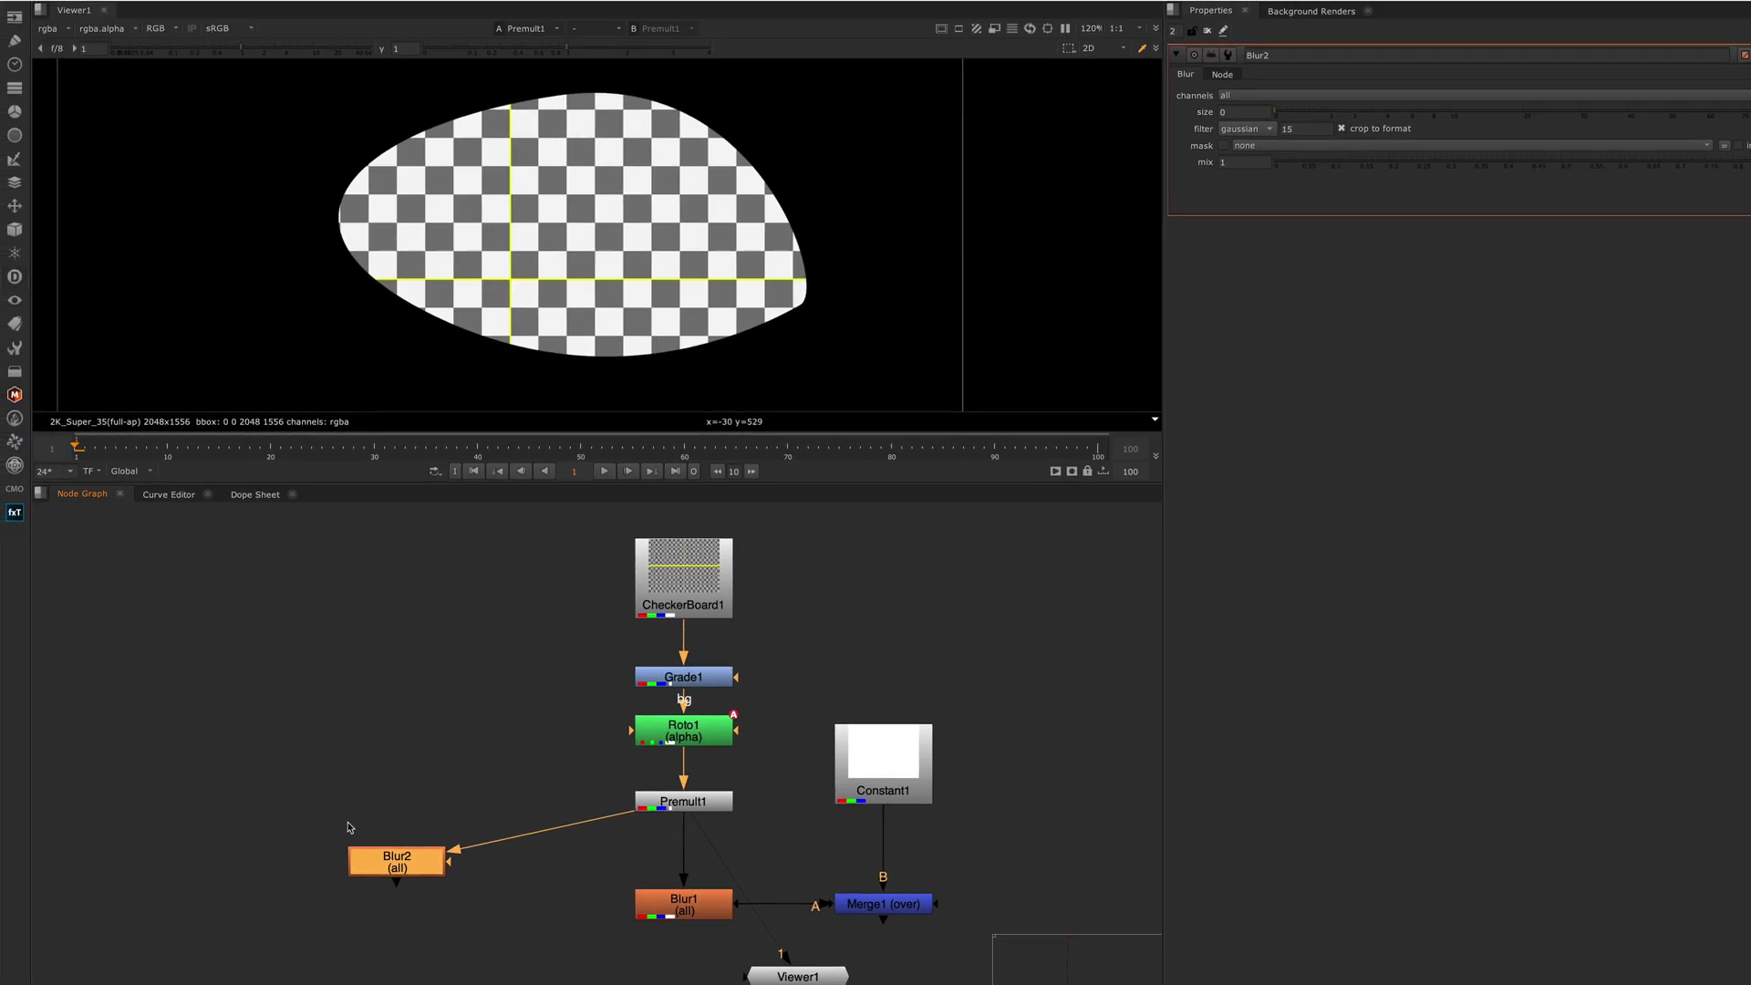
left_click_drag(324, 806, 475, 921)
key("Delete")
- Pick Blur from the filter nodes so it branches off Premult1, move it beside the tree, and delete it
left_click(14, 231)
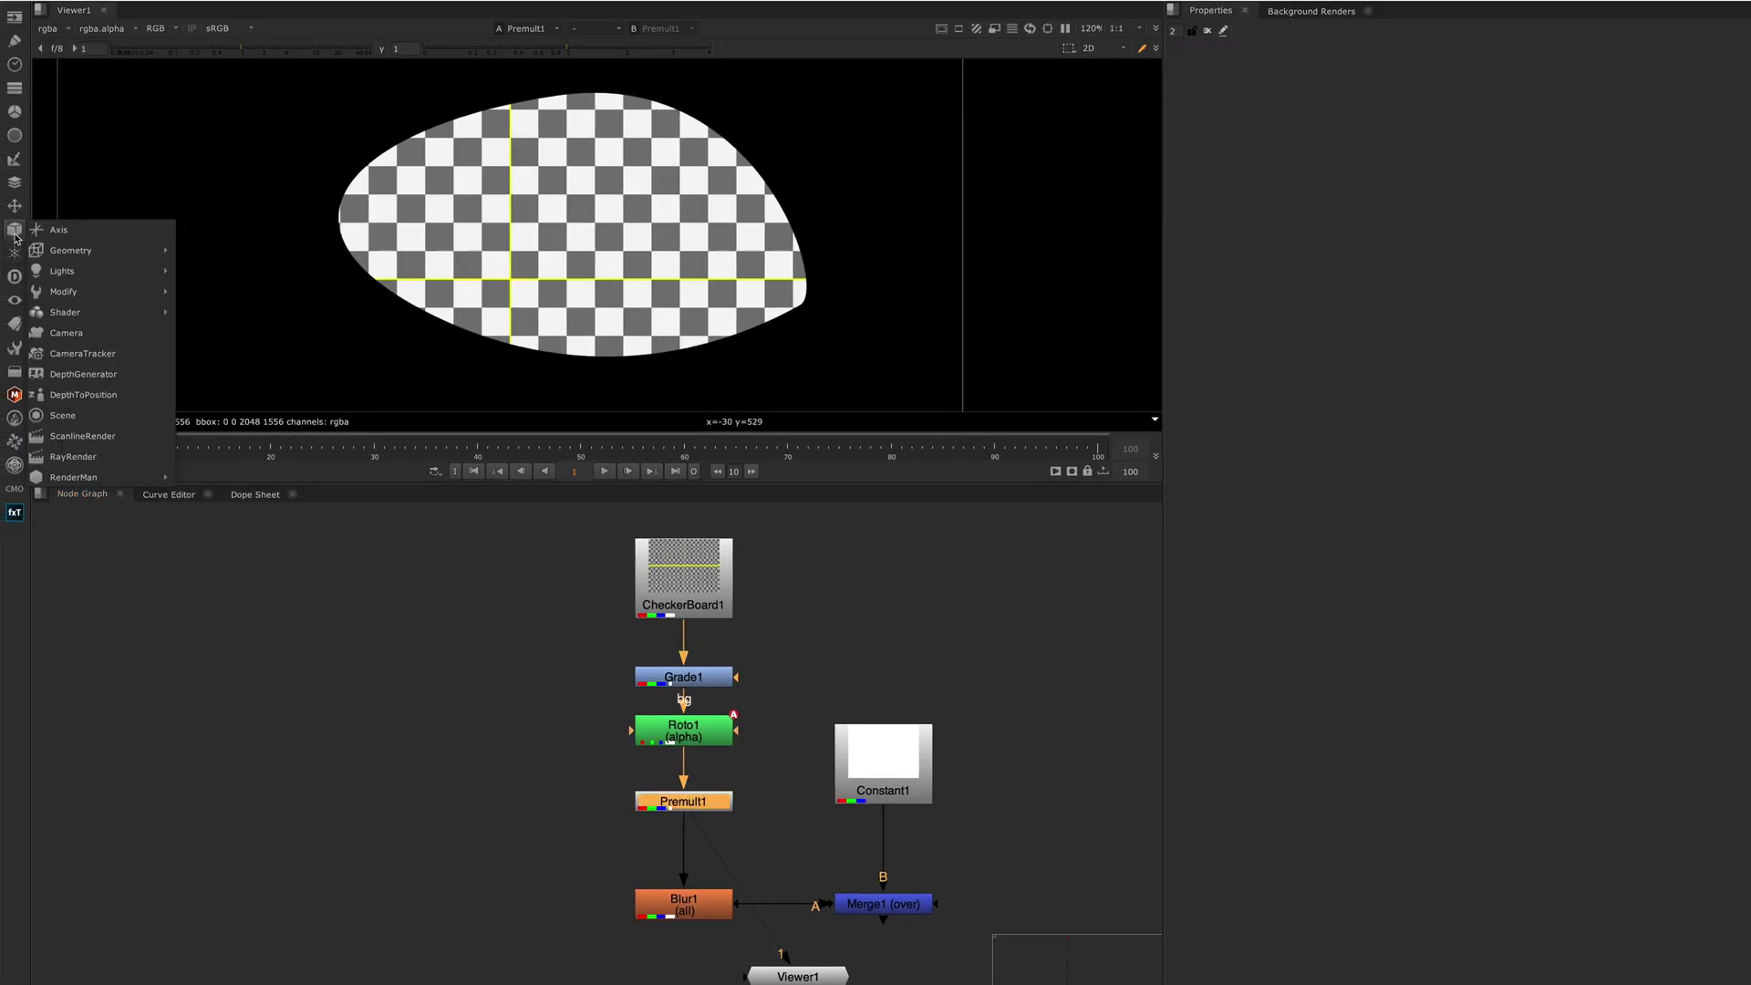
left_click(14, 137)
left_click(15, 137)
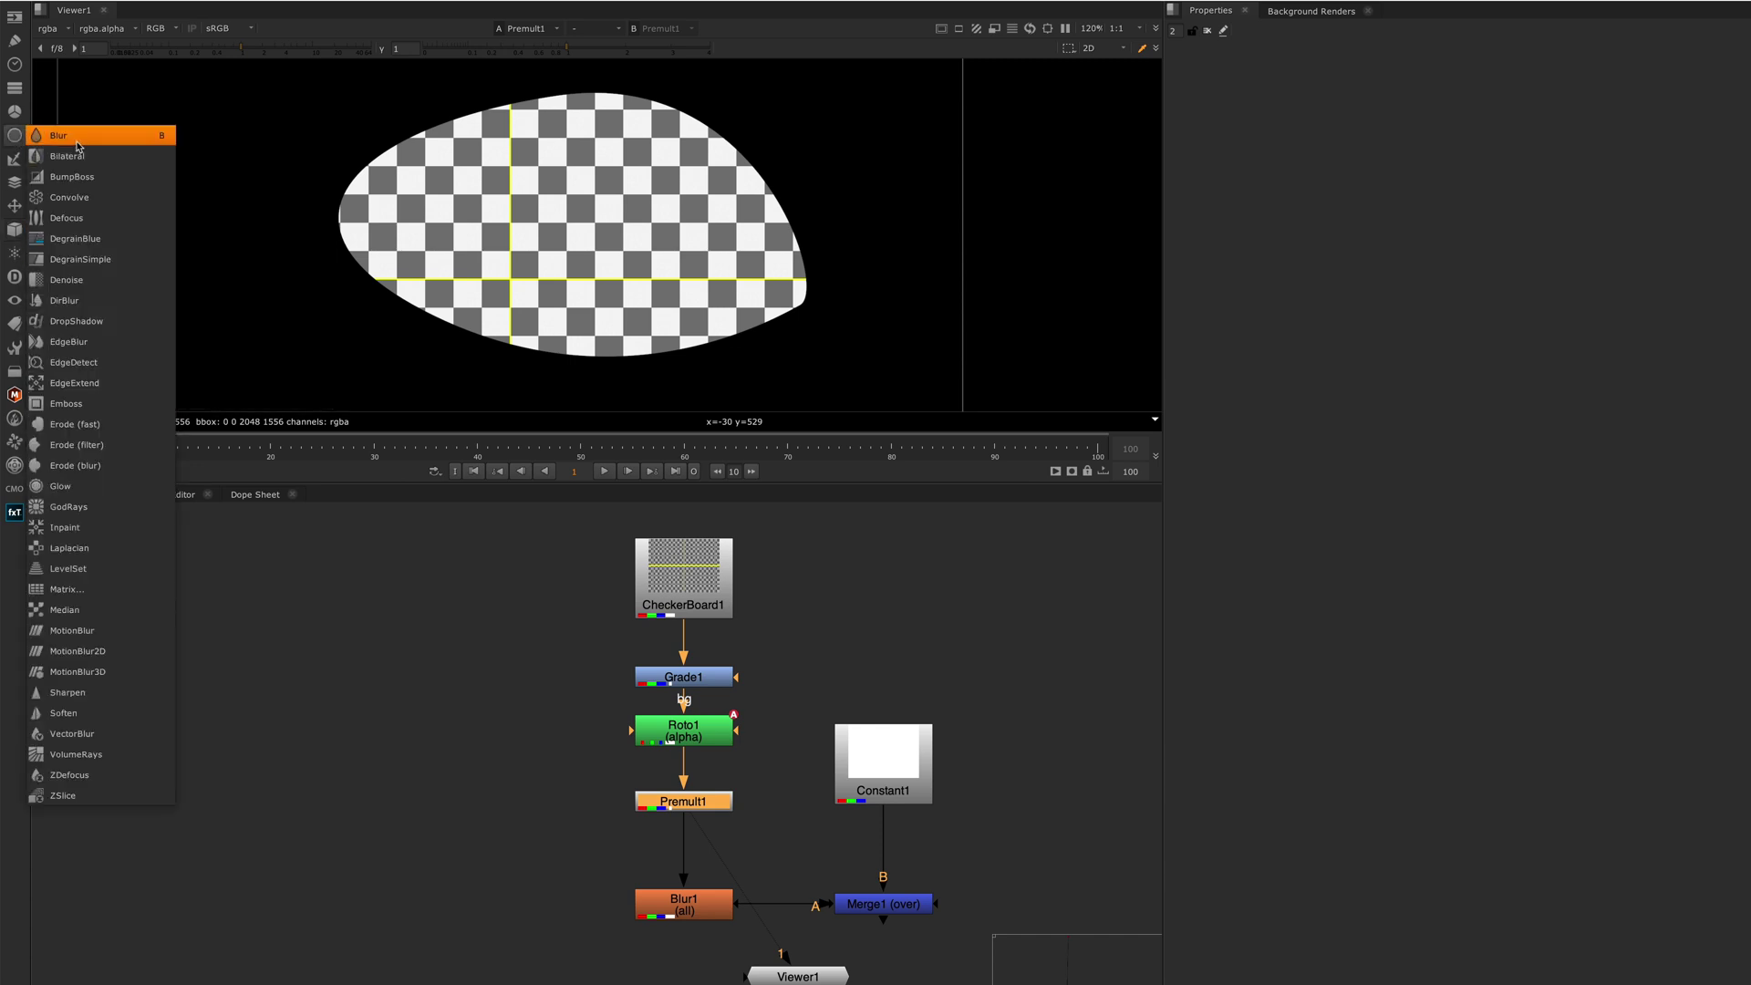
key("shift")
left_click(78, 138, "shift")
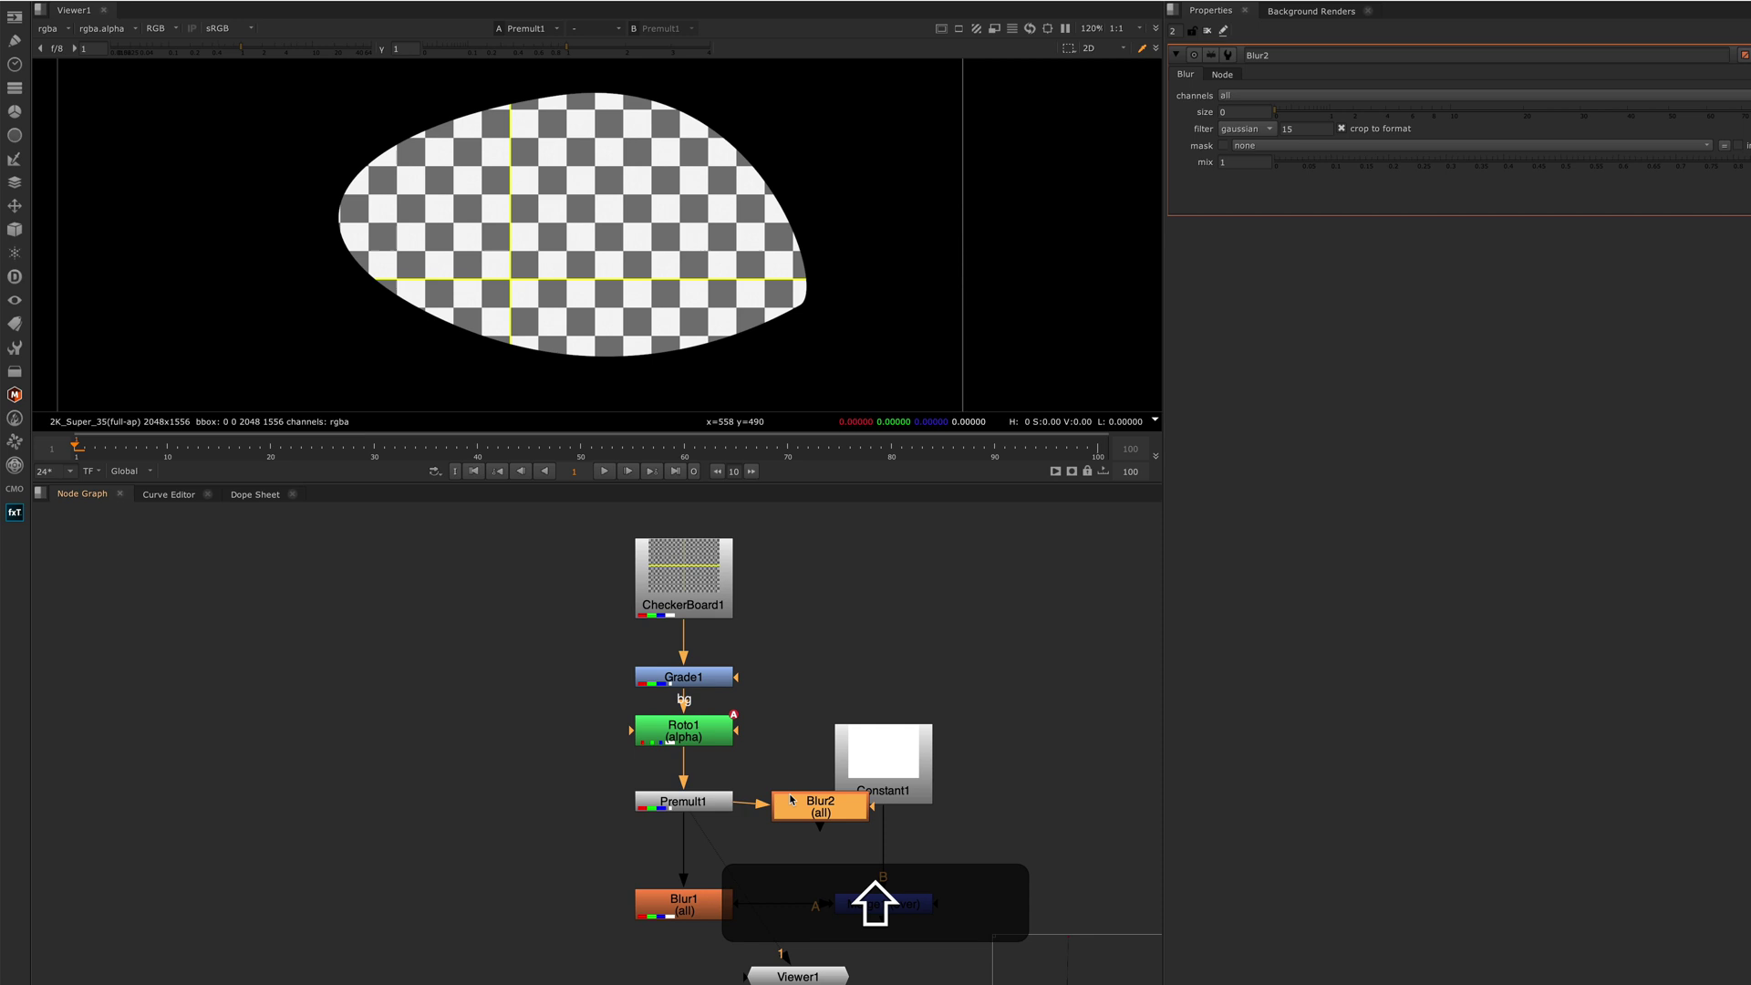
left_click_drag(791, 803, 483, 849)
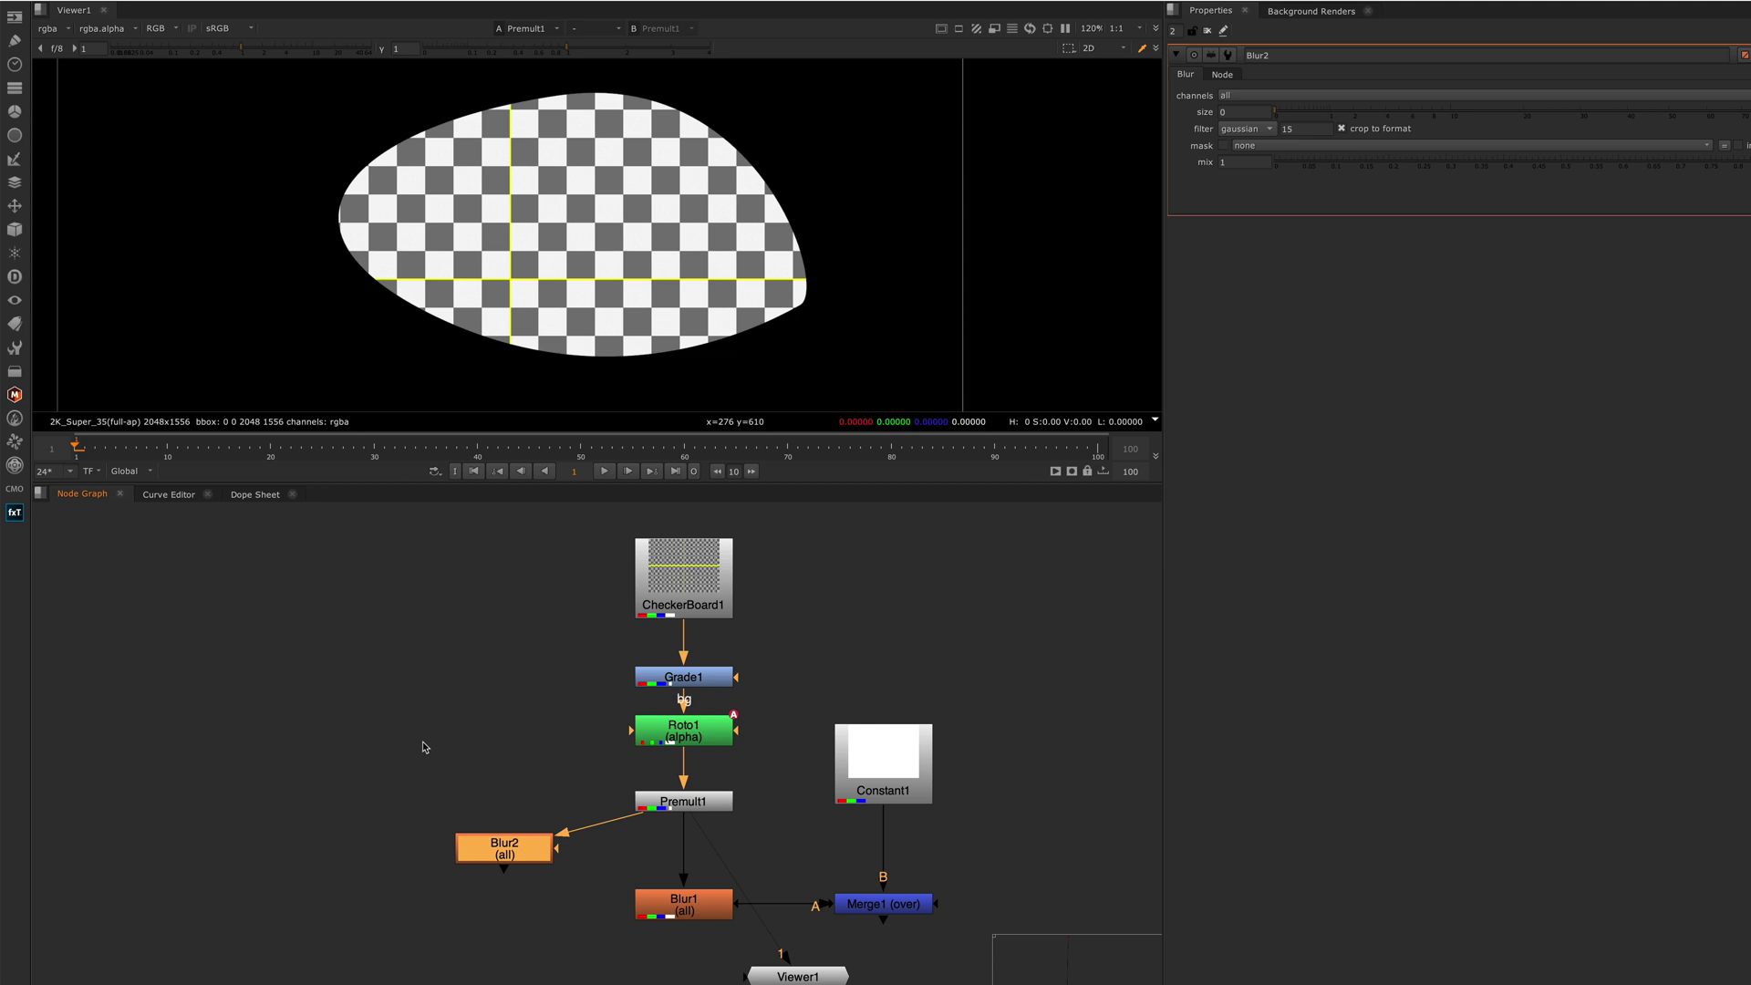
key("Delete")
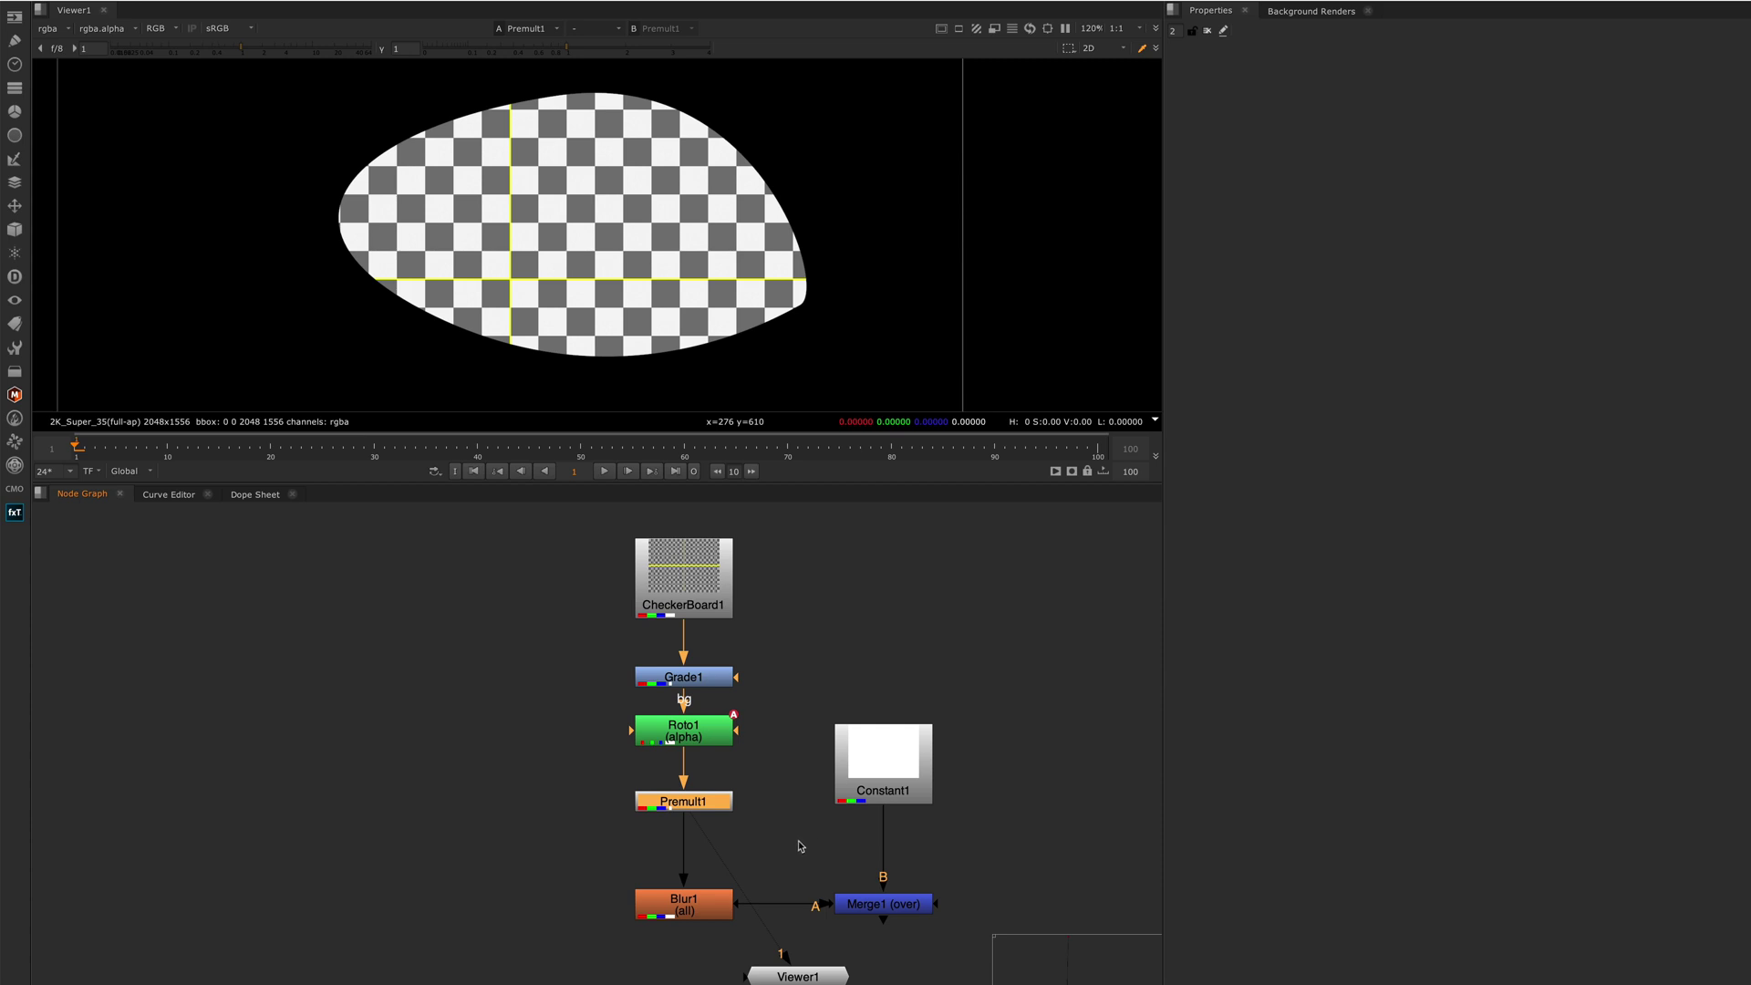
- Move Viewer1 to the lower right of Merge1 and connect it to Merge1's output
middle_click_drag(806, 826, 689, 789)
scroll(689, 789, "down", 2)
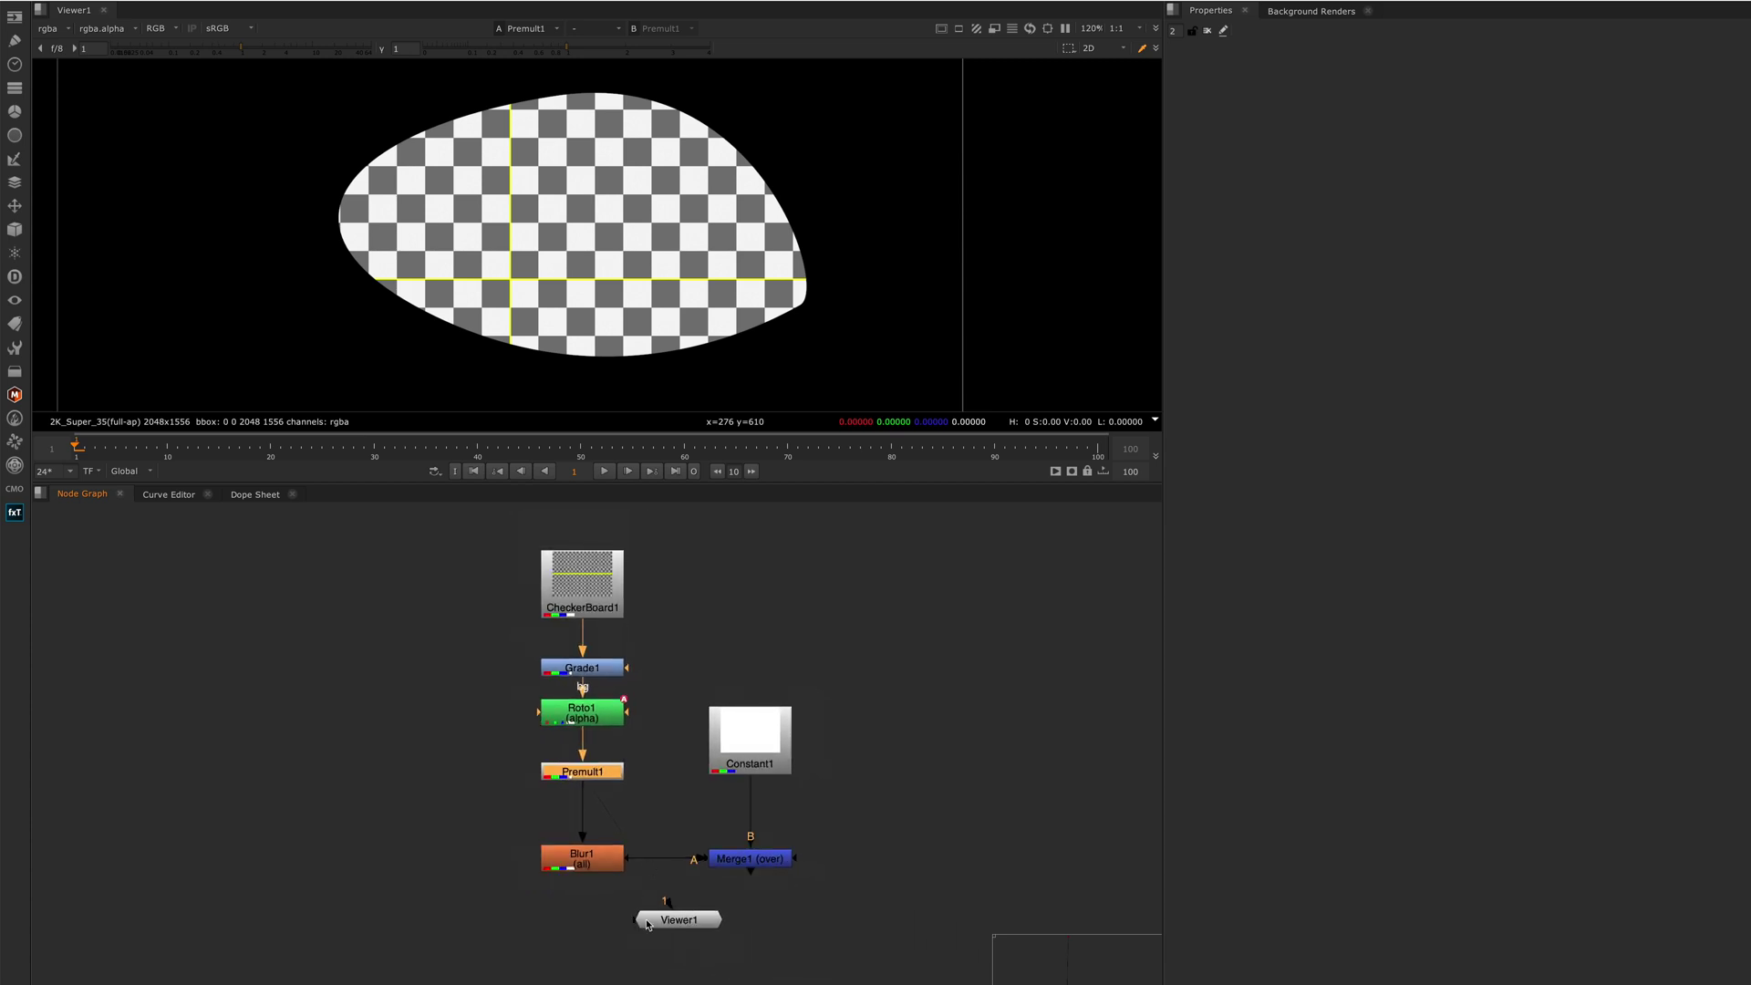
left_click_drag(640, 921, 884, 839)
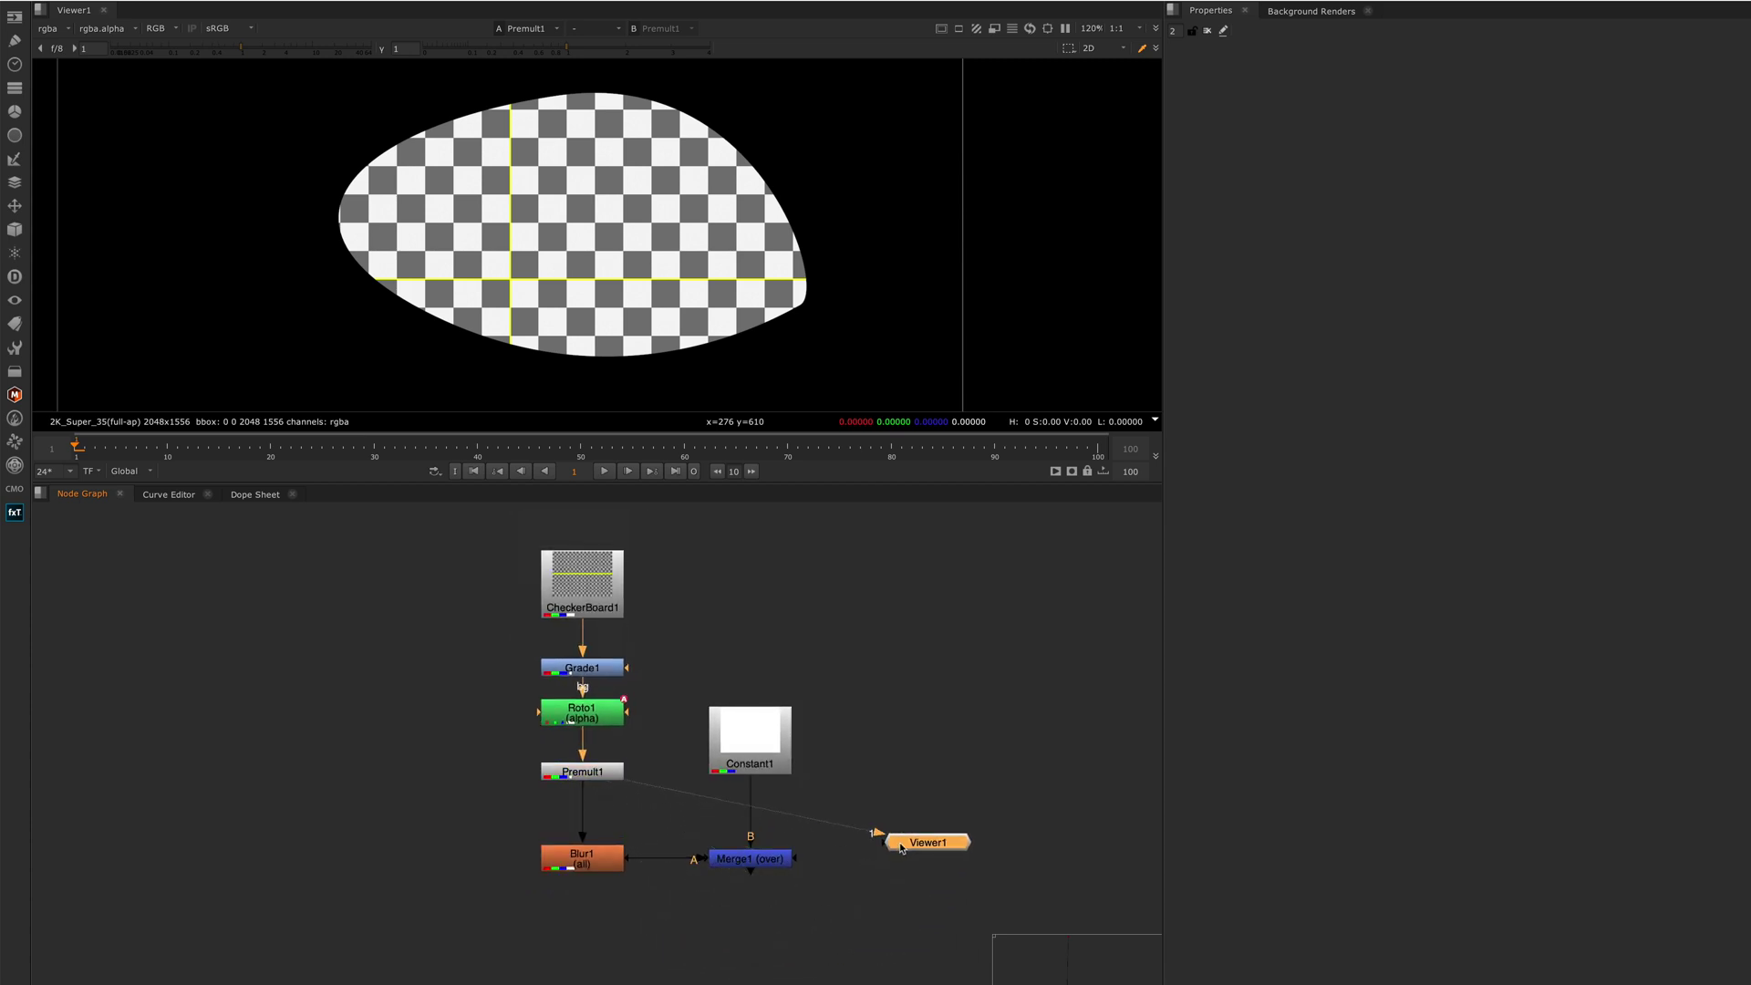
left_click(744, 862)
key("1")
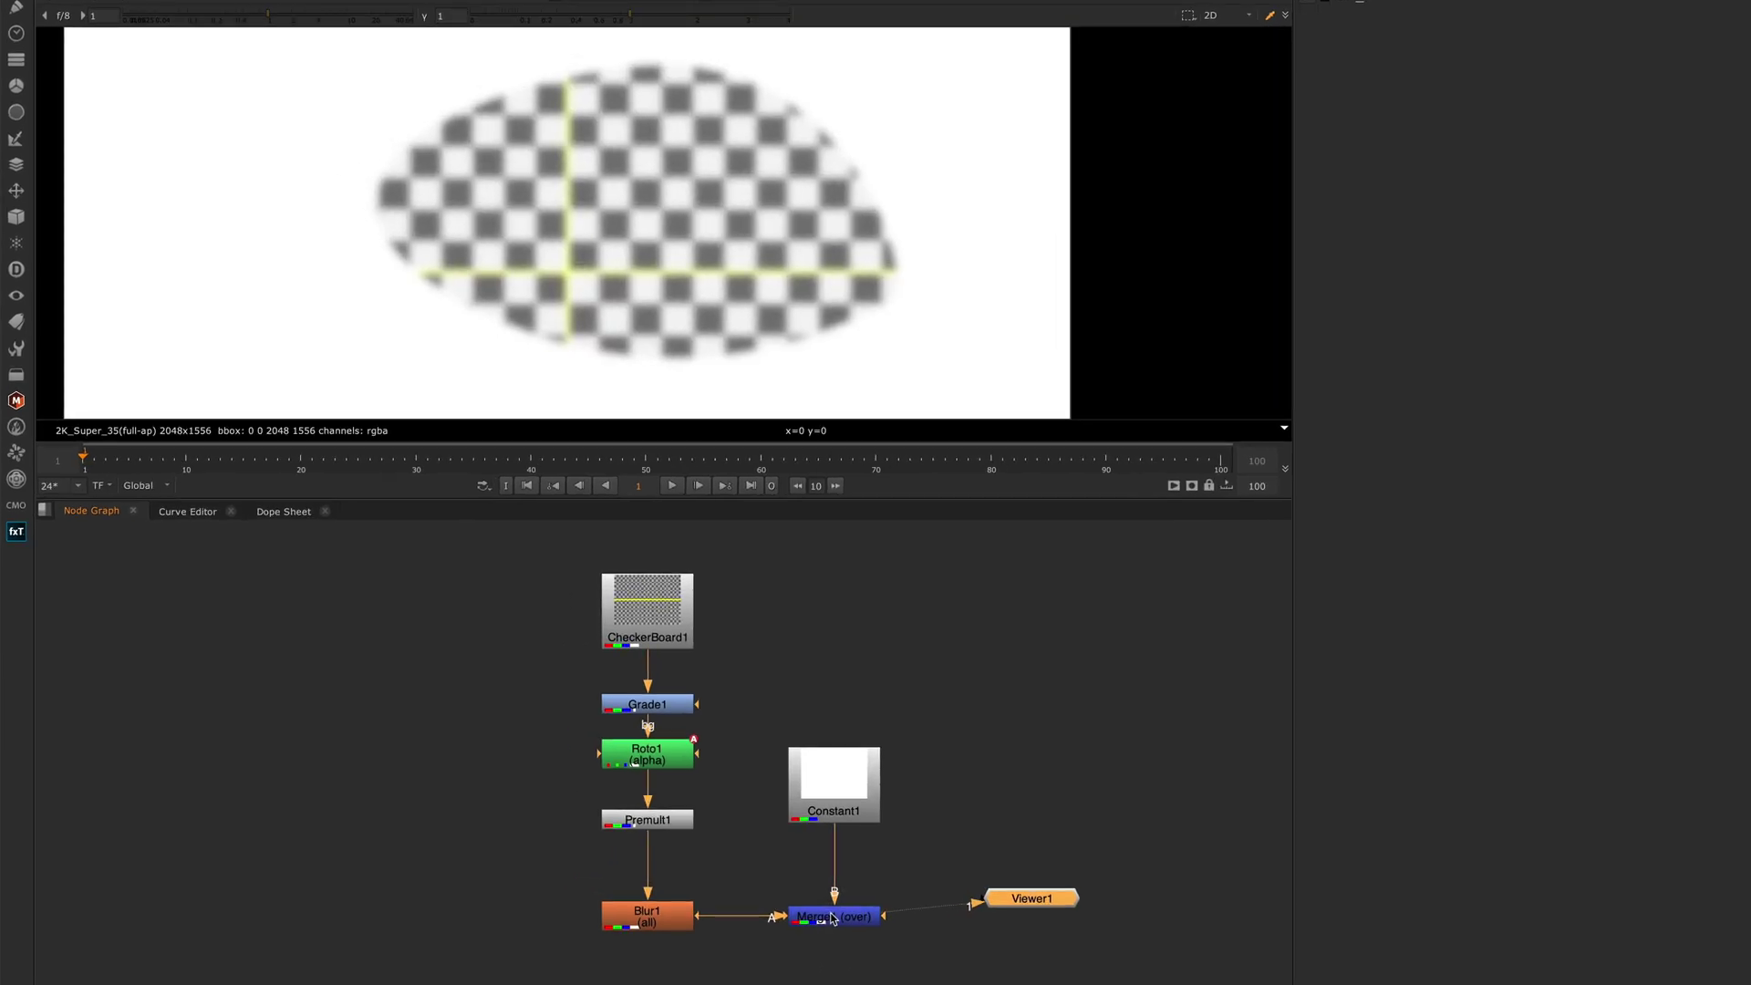
left_click(664, 905)
key("1")
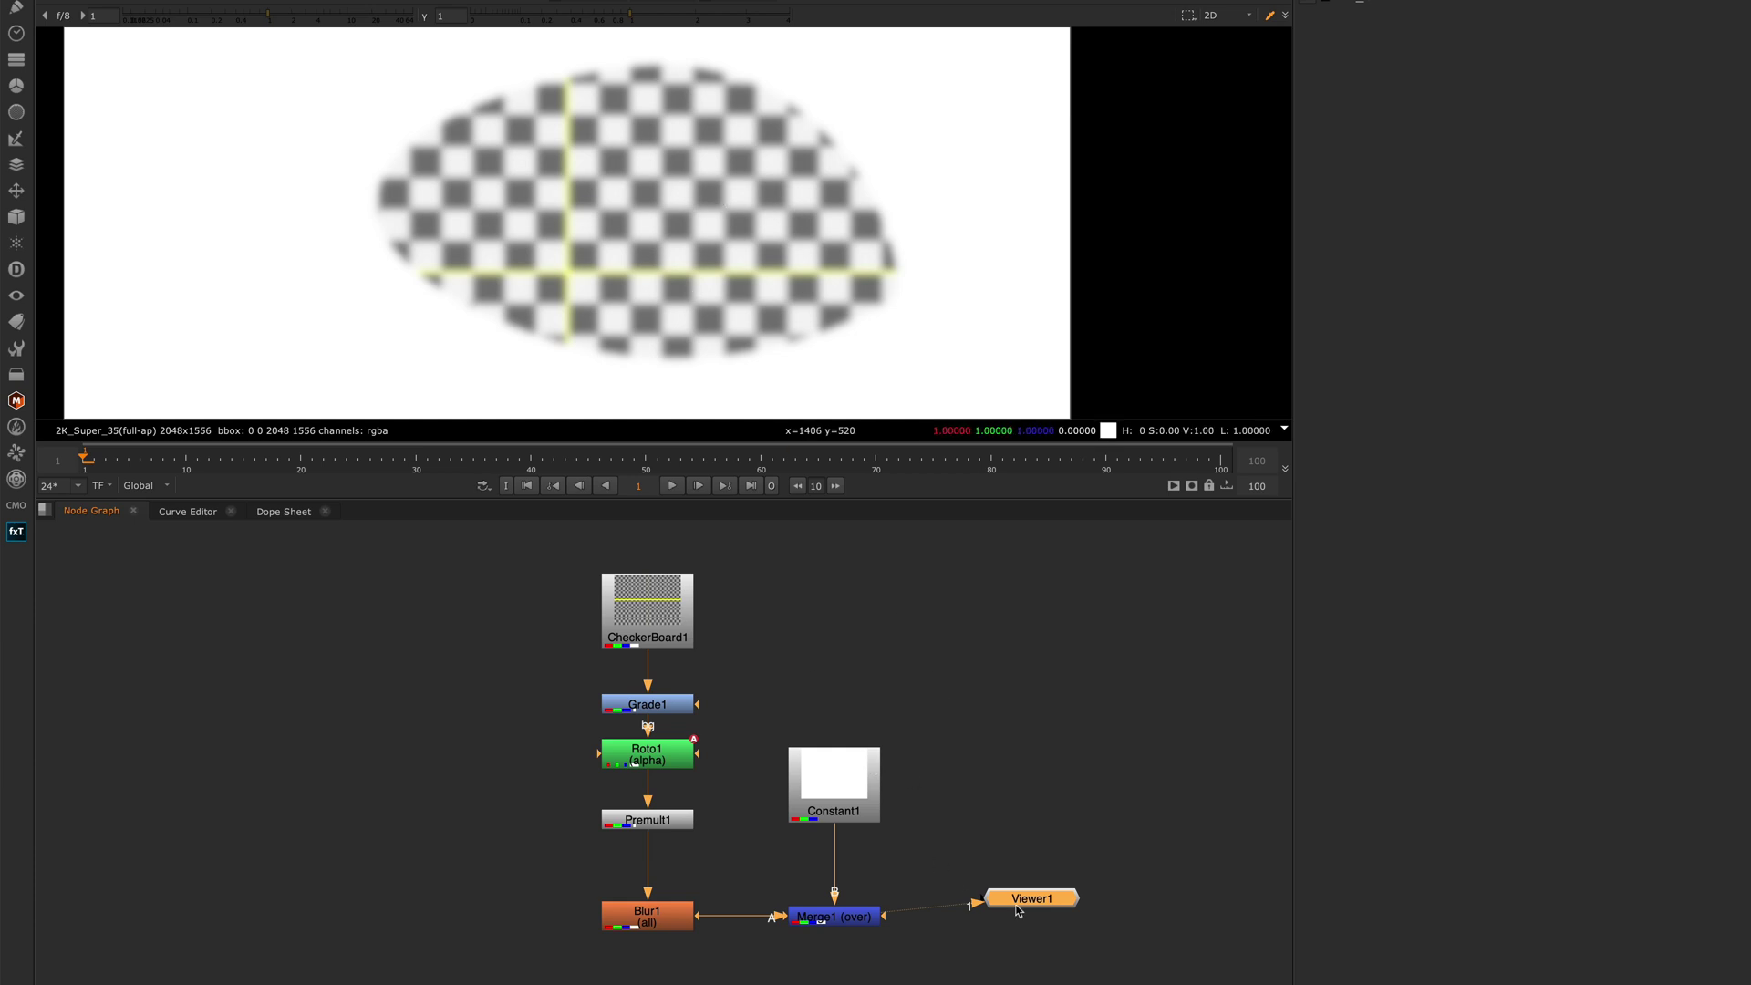
left_click_drag(1058, 910, 1061, 978)
- Set Constant1's channels to rgba
scroll(835, 940, "up", 3)
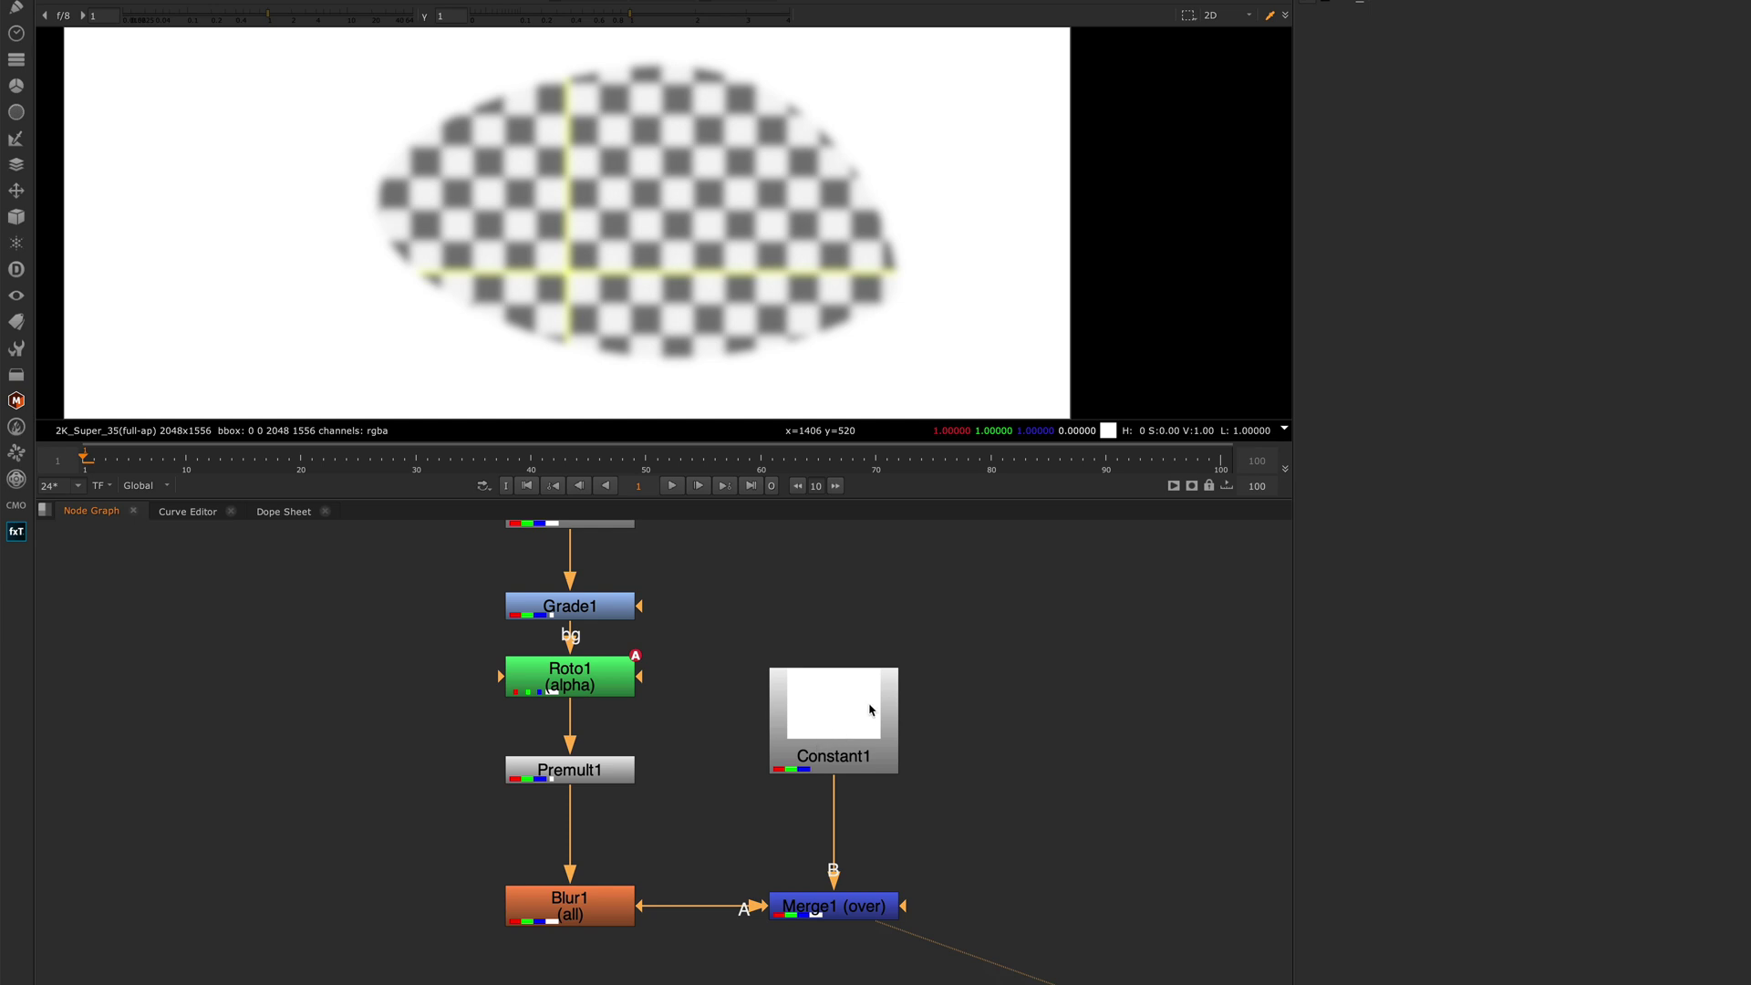
scroll(855, 848, "down", 3)
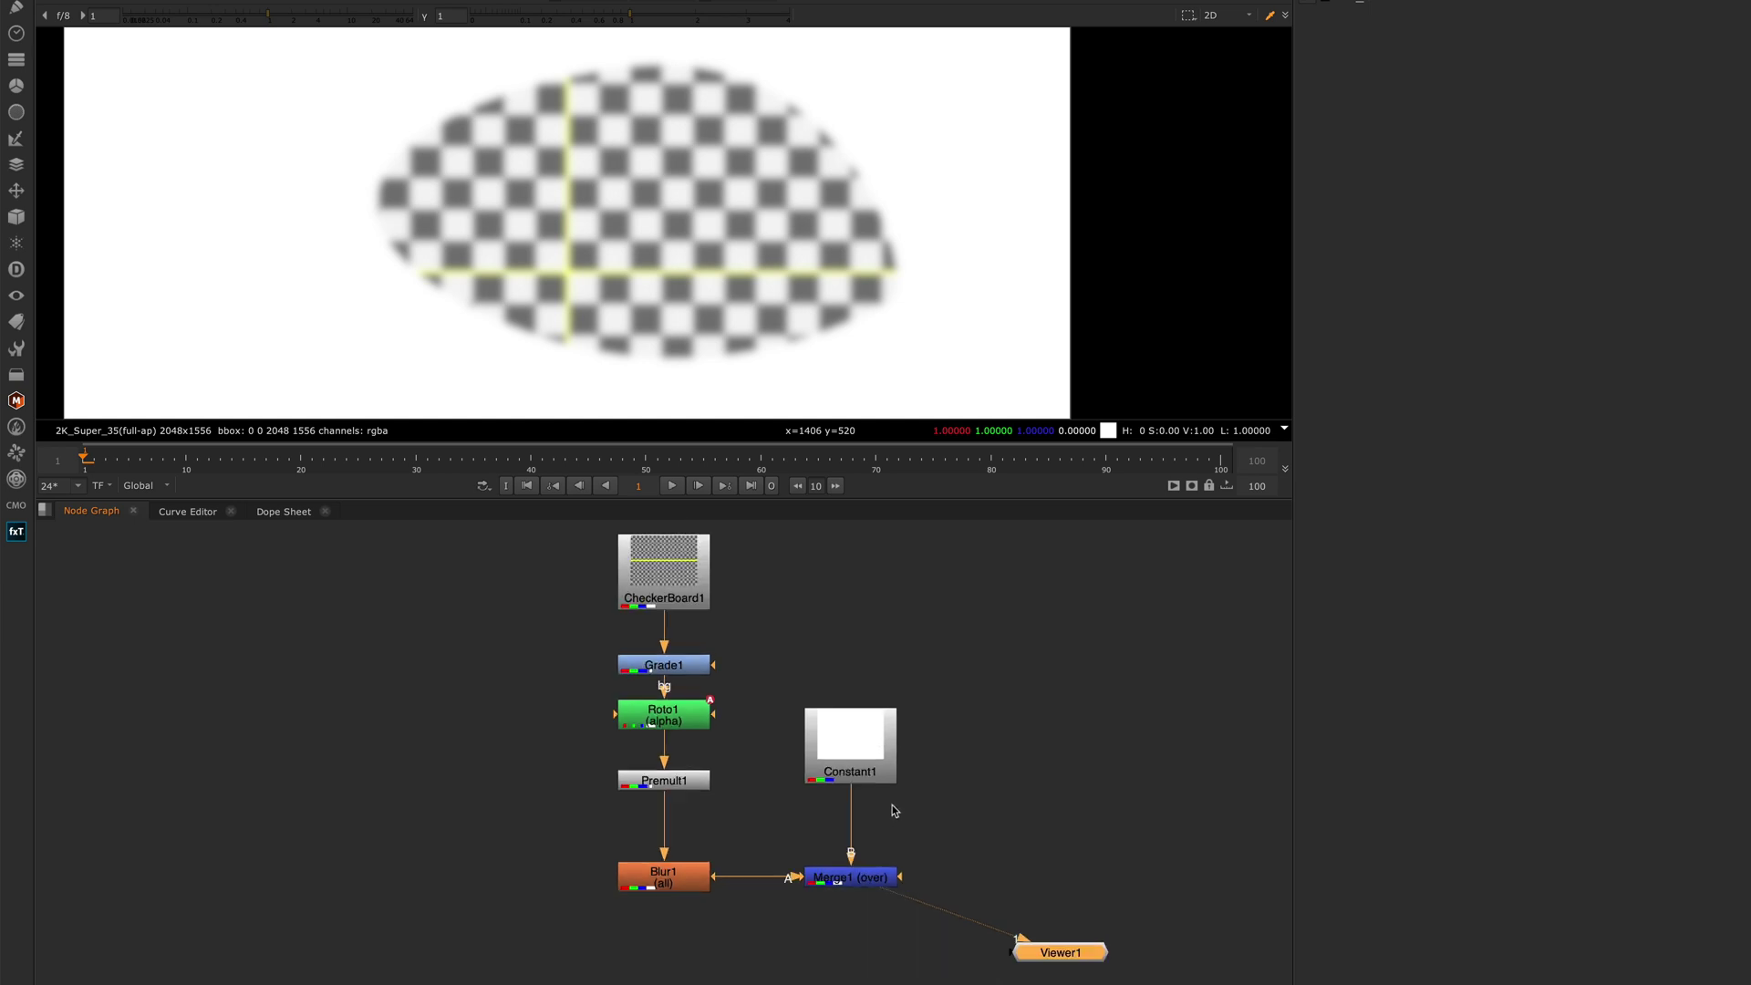
double_click(848, 736)
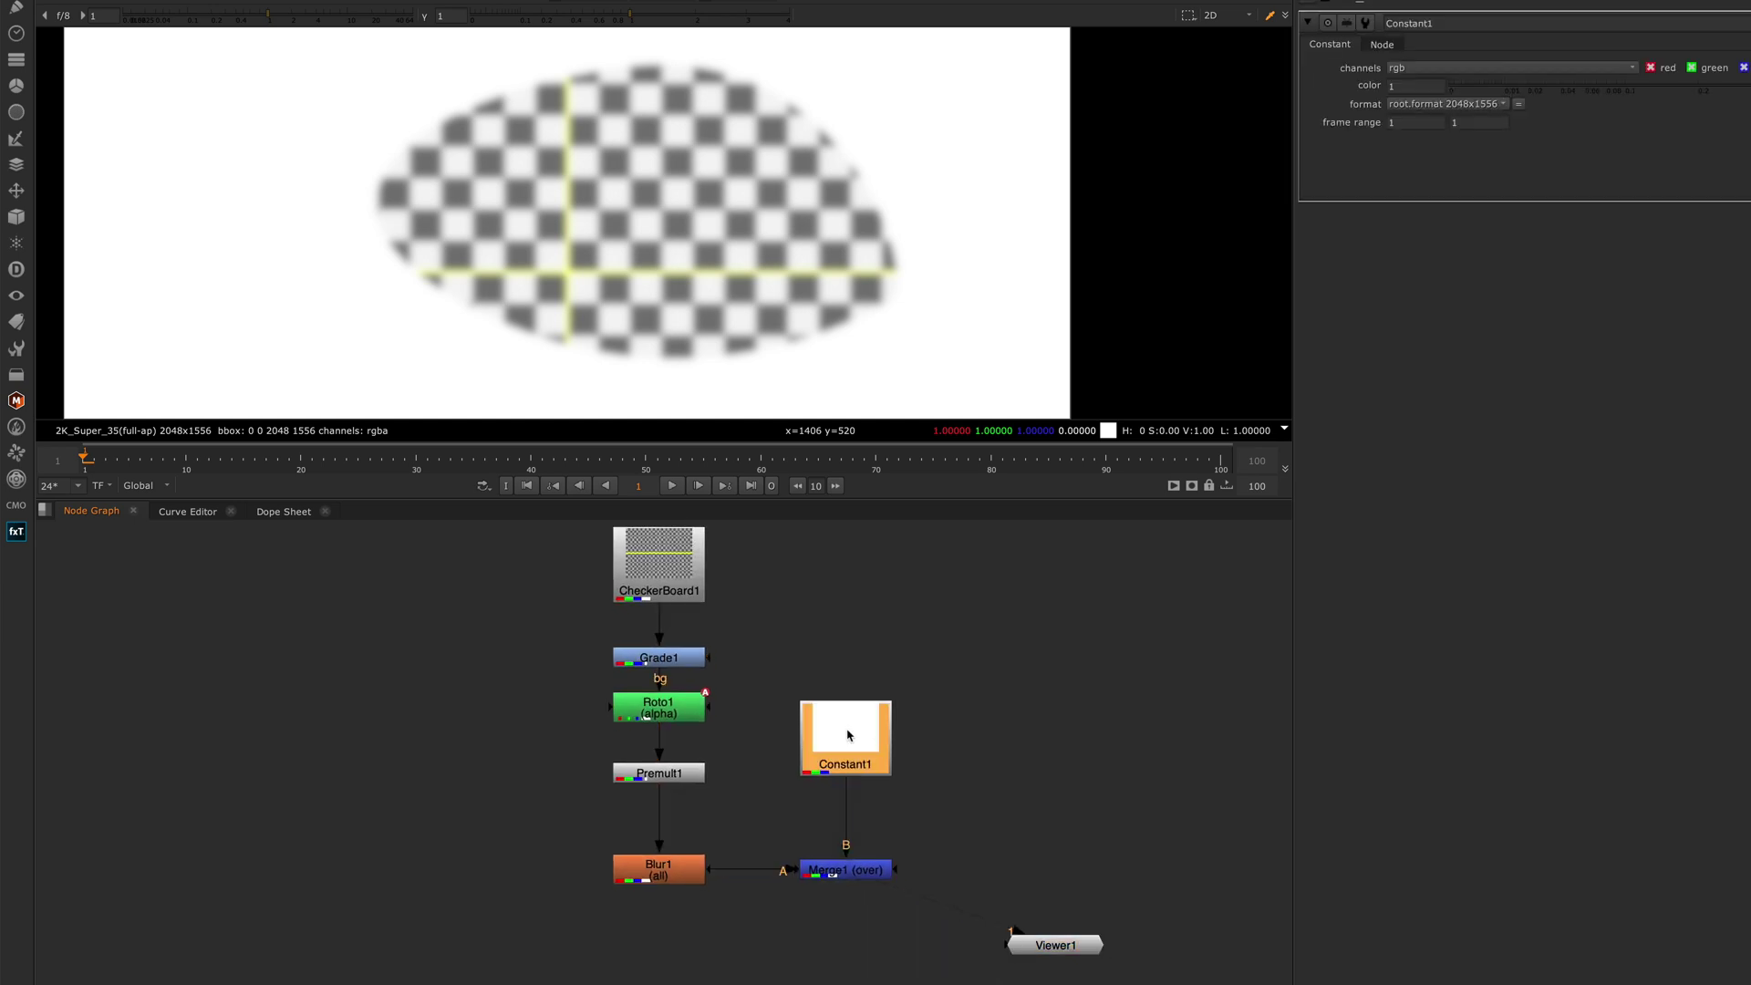
left_click(1528, 69)
left_click(1523, 101)
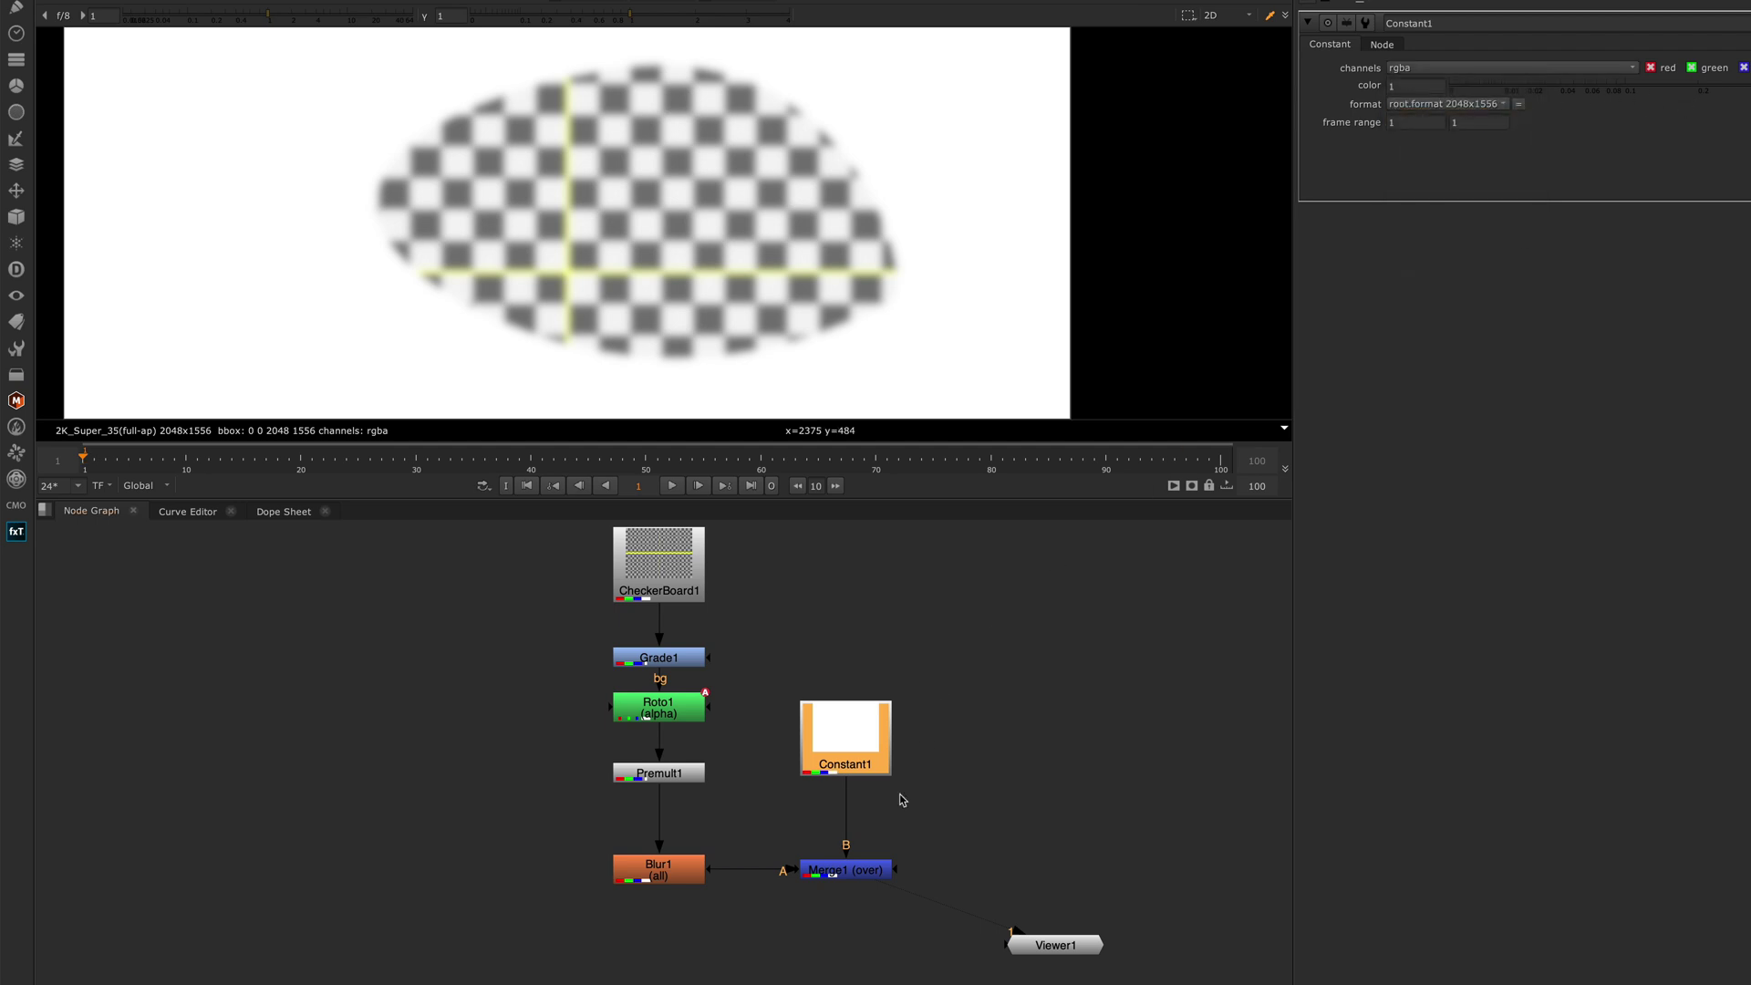
- Rewire Merge1 manually so its A input comes from Constant1 and its B input from Blur1
left_click(834, 876)
left_click(841, 874)
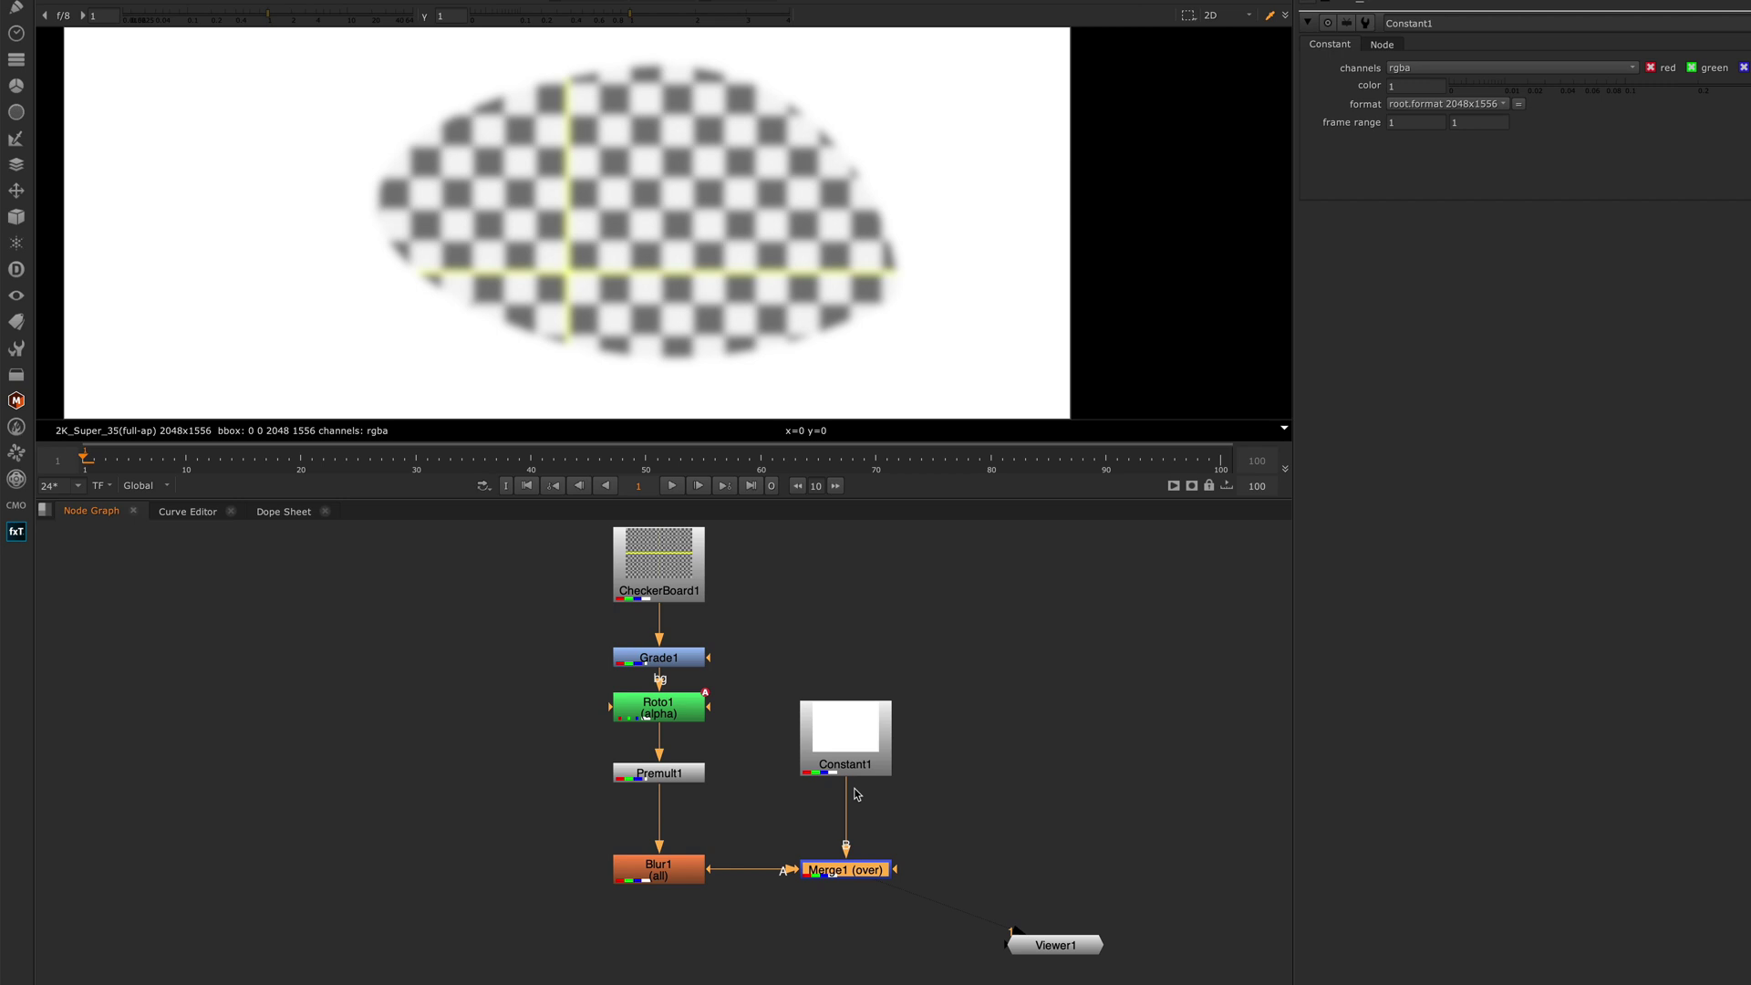
left_click_drag(848, 803, 871, 825)
left_click(769, 881)
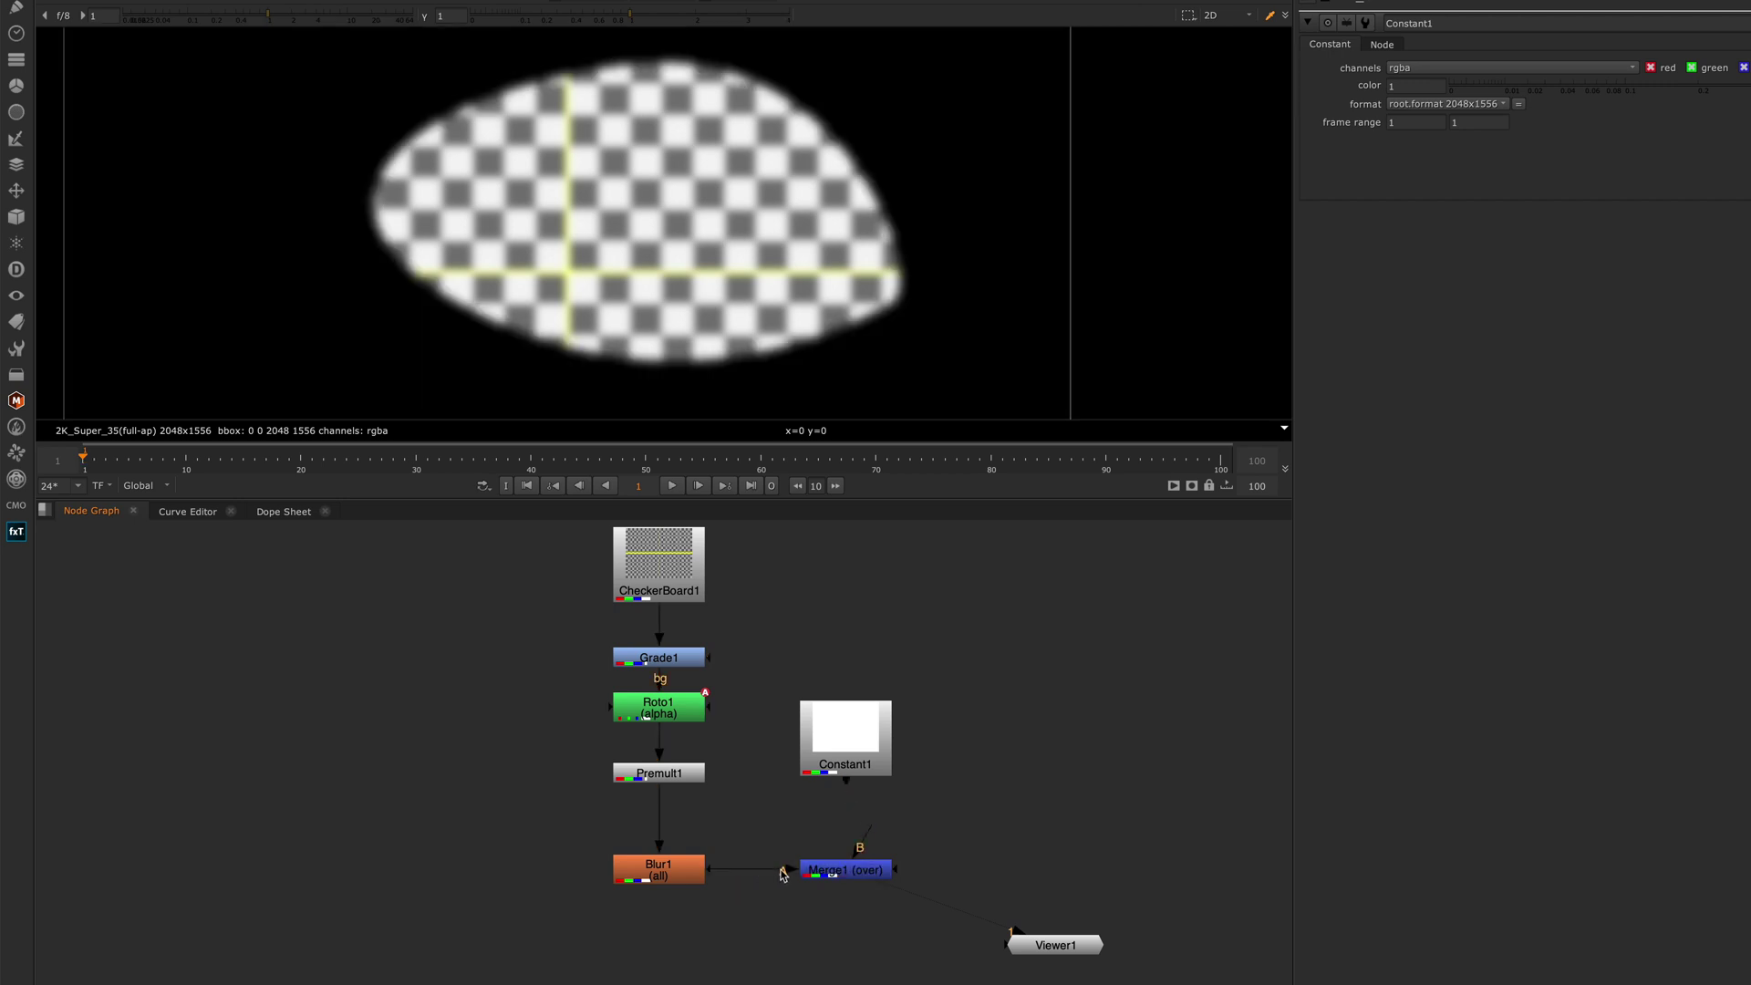
left_click_drag(782, 874, 846, 743)
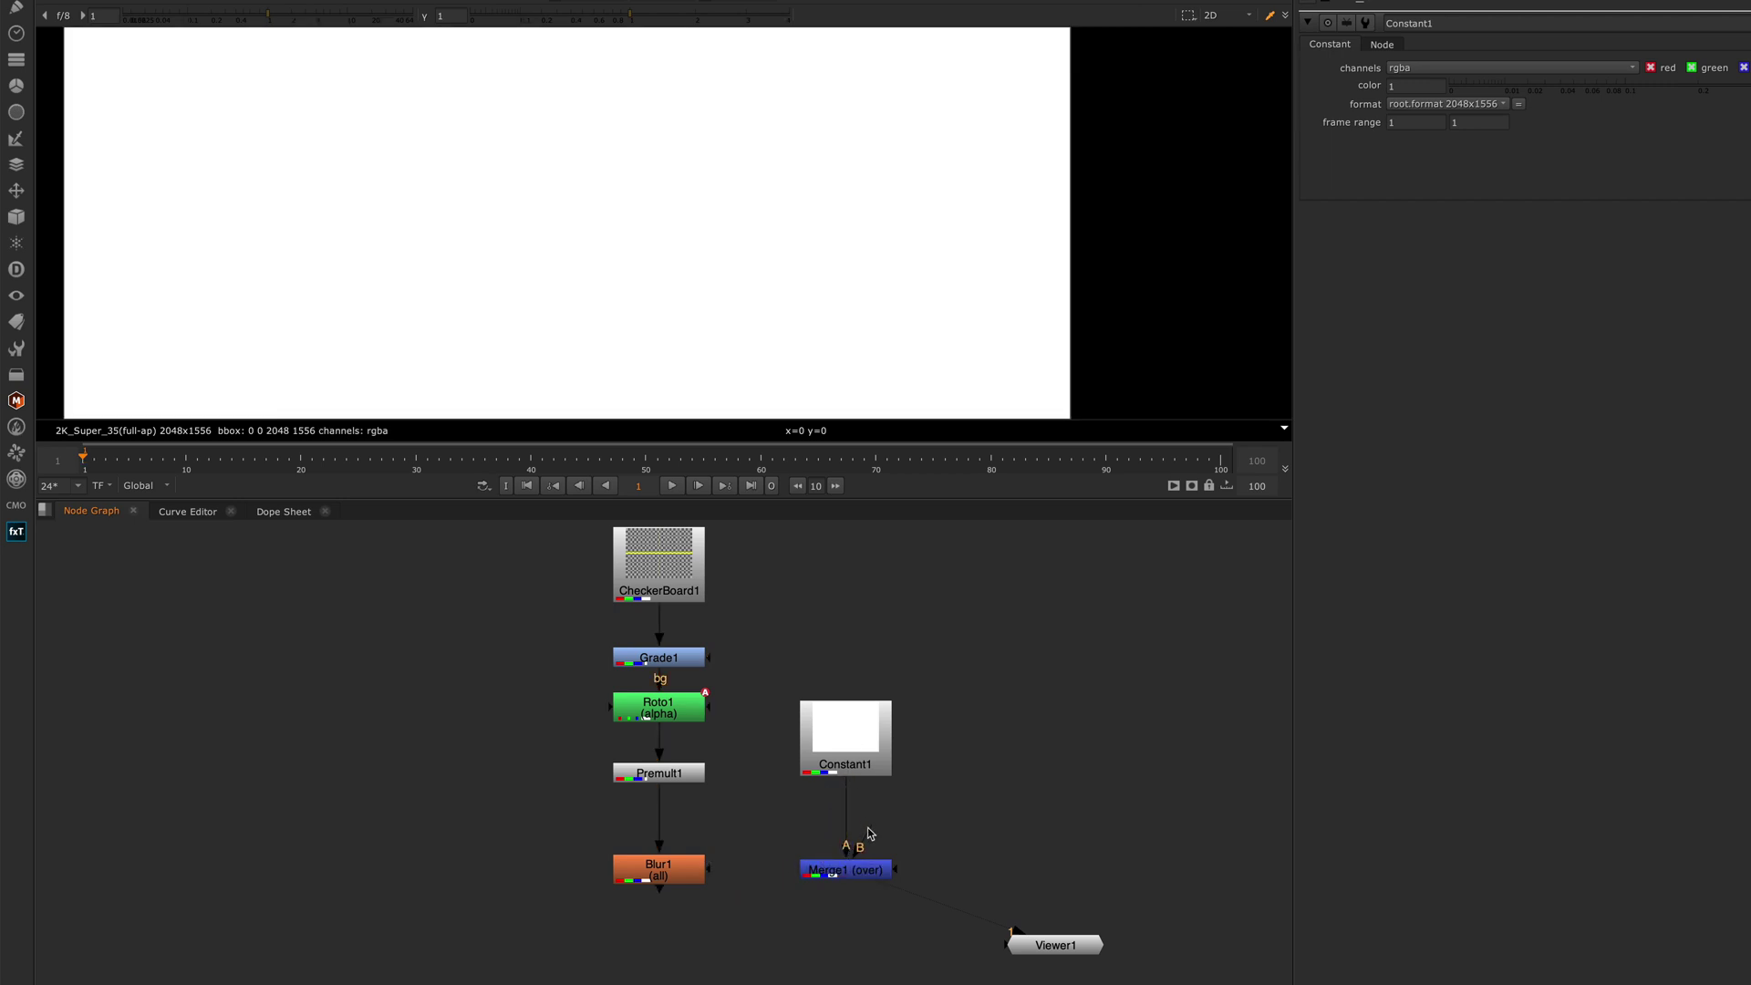
left_click_drag(860, 848, 679, 874)
- Swap Merge1's A and B inputs repeatedly, ending with Blur1 feeding A and Constant1 feeding B
left_click(818, 874)
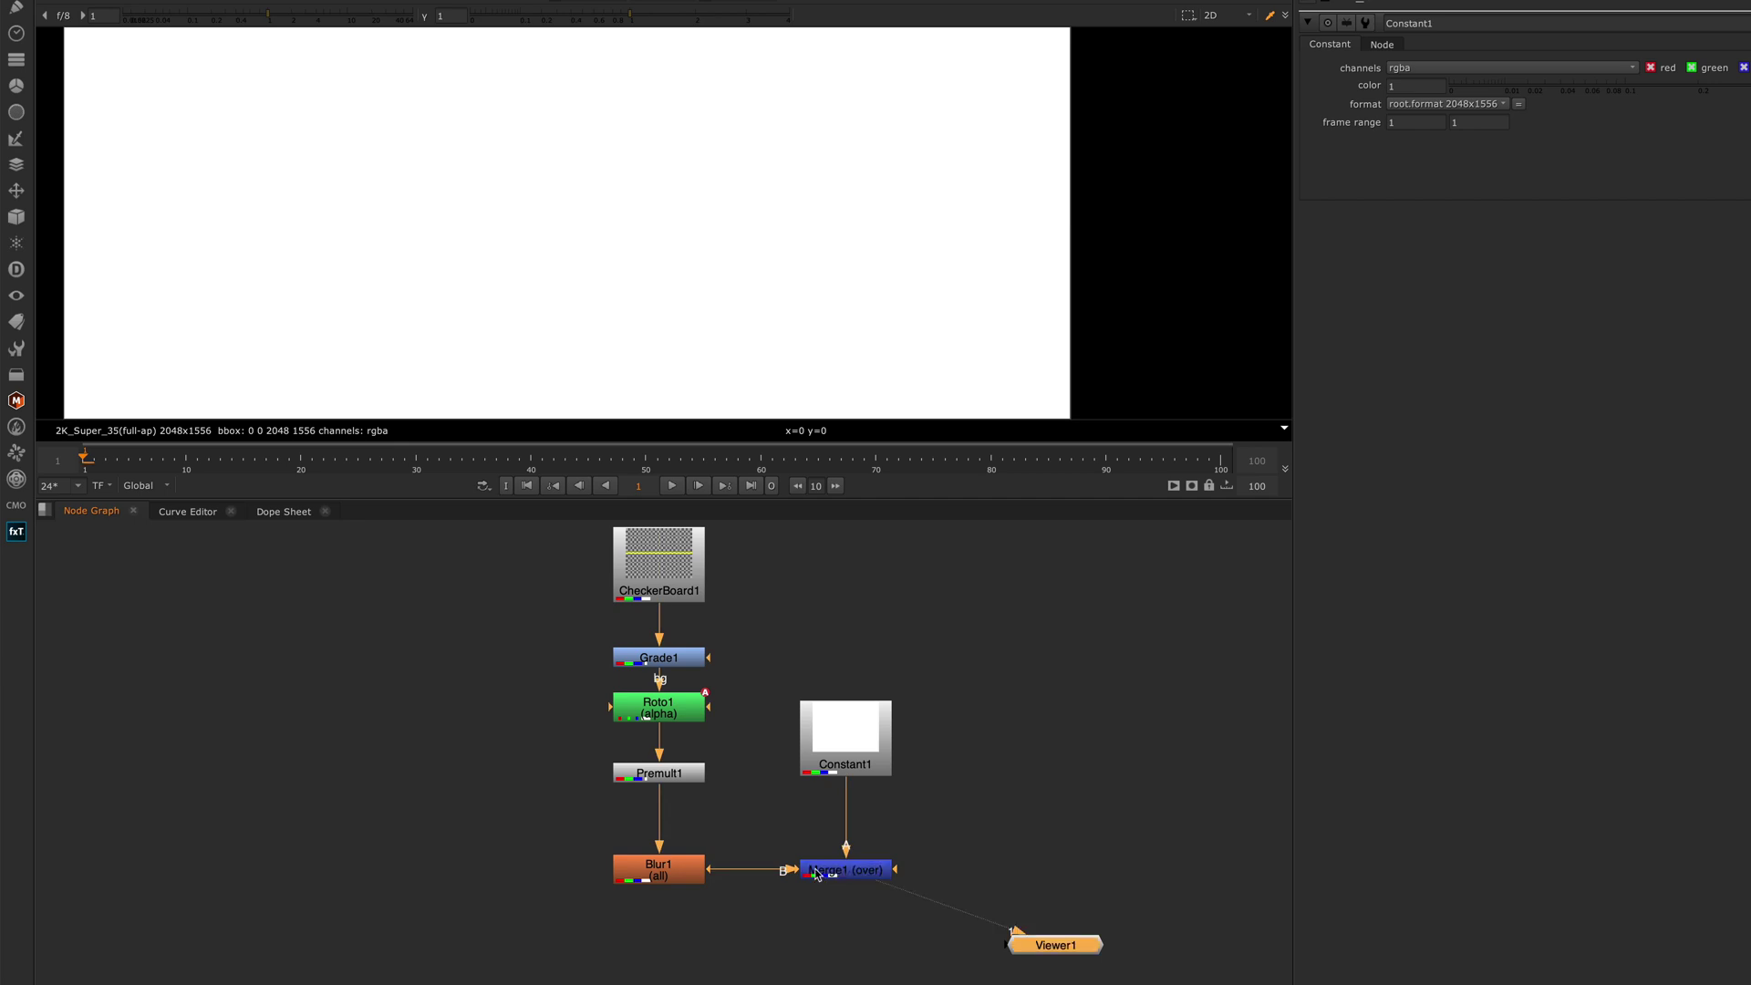
scroll(548, 155, "down", 5)
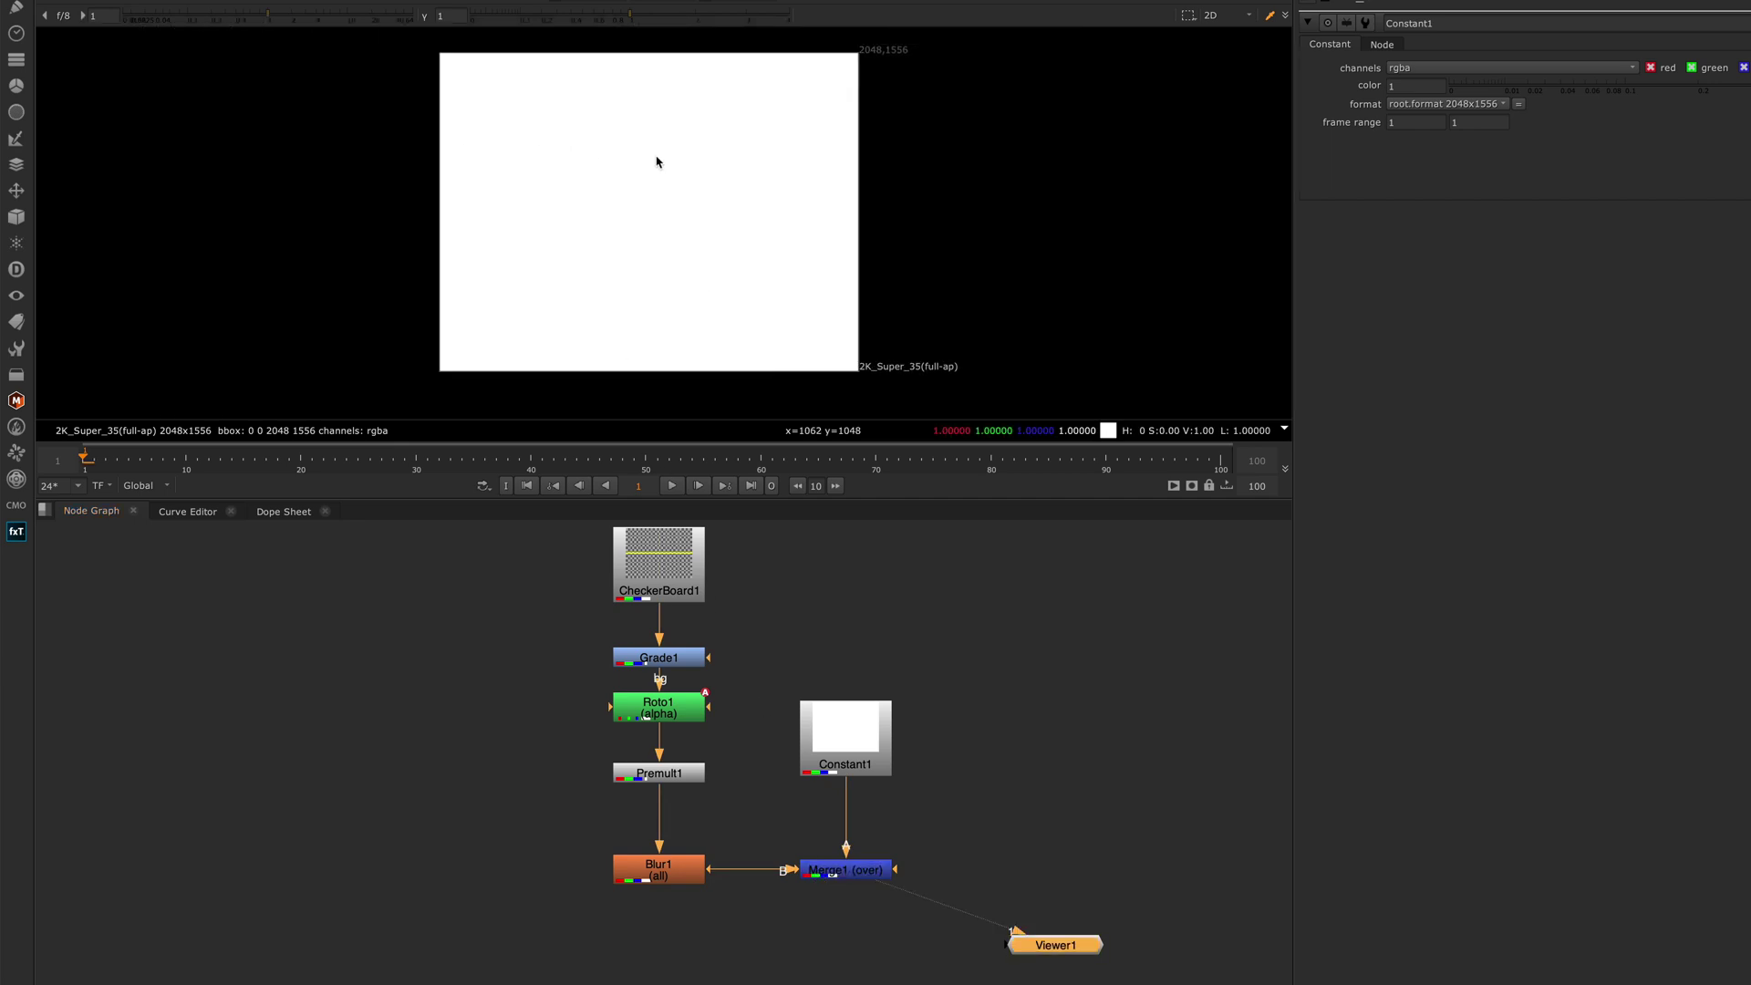
left_click_drag(862, 869, 862, 883)
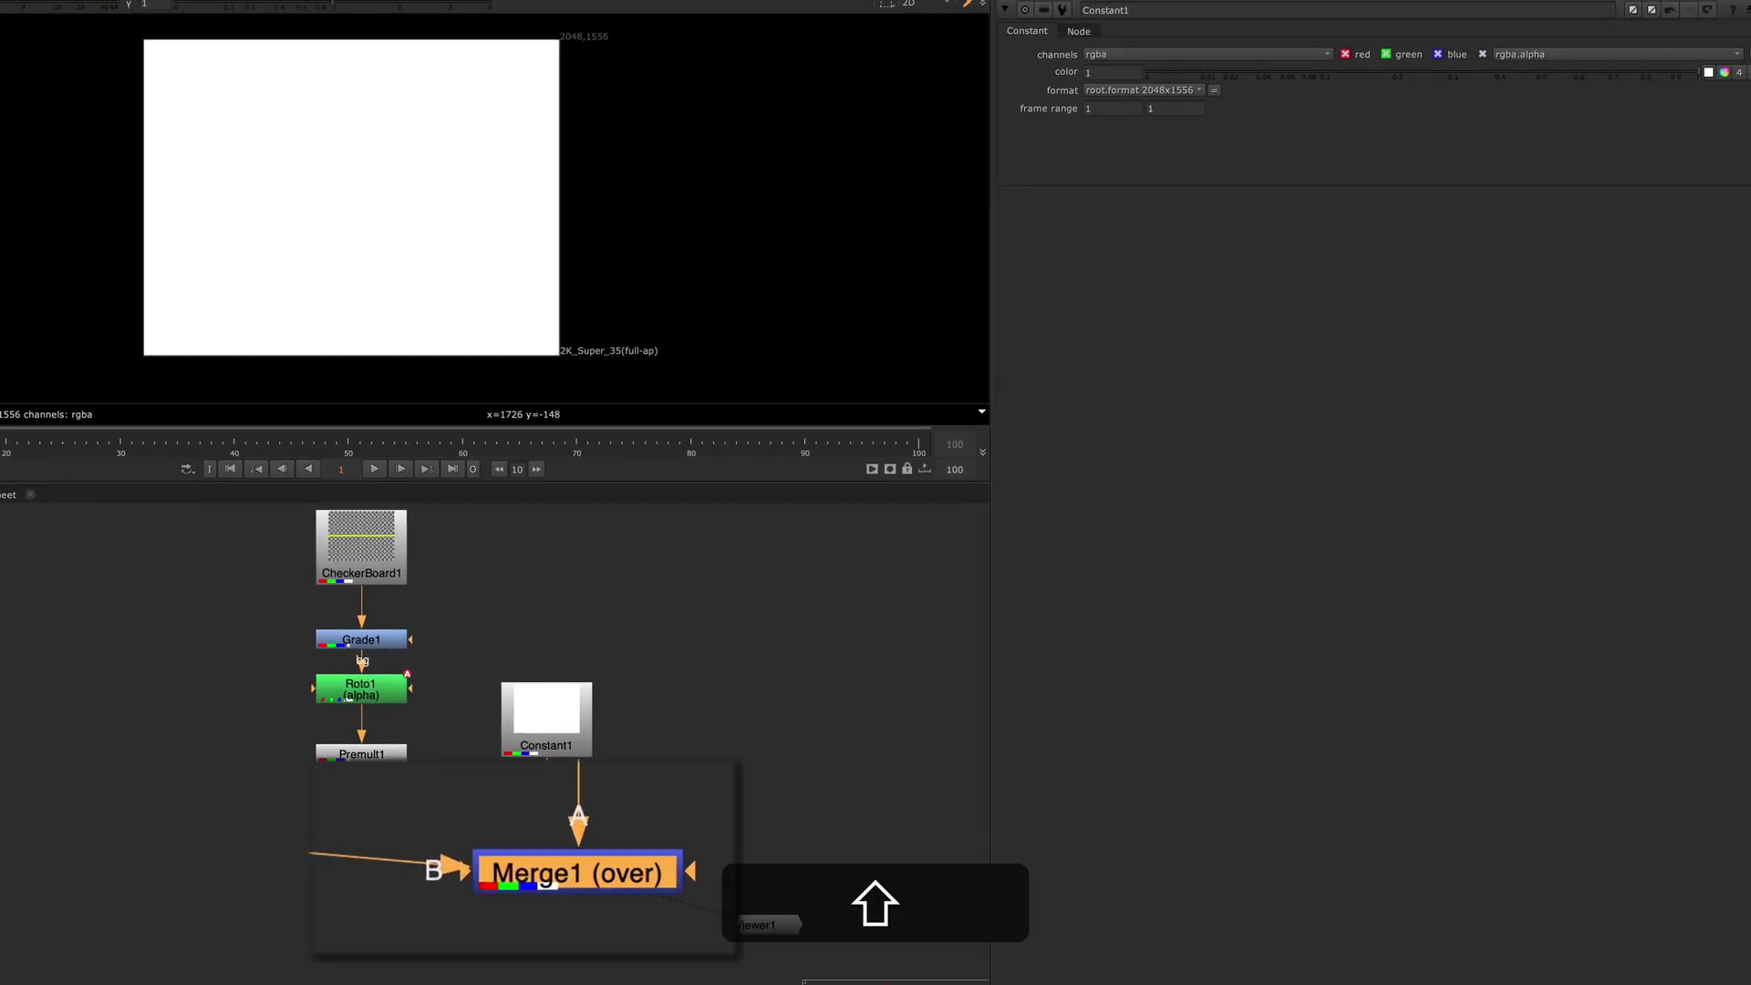
key("shift+x")
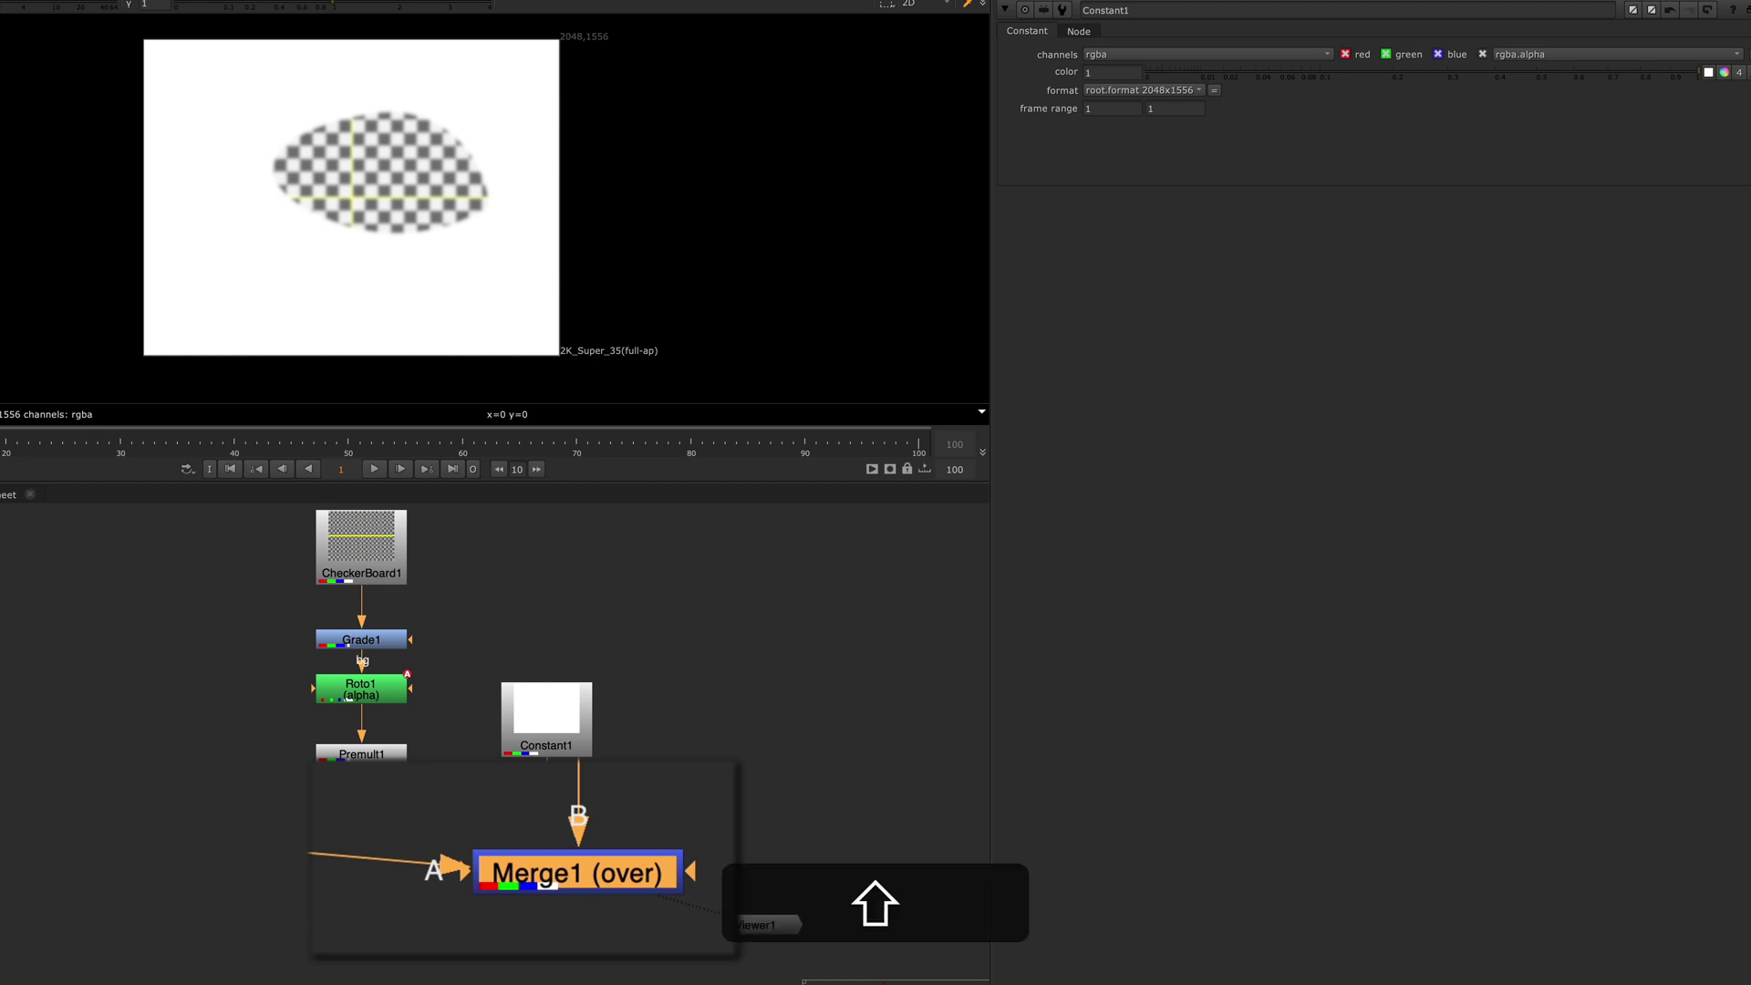
key("shift+x")
key("shift+x")
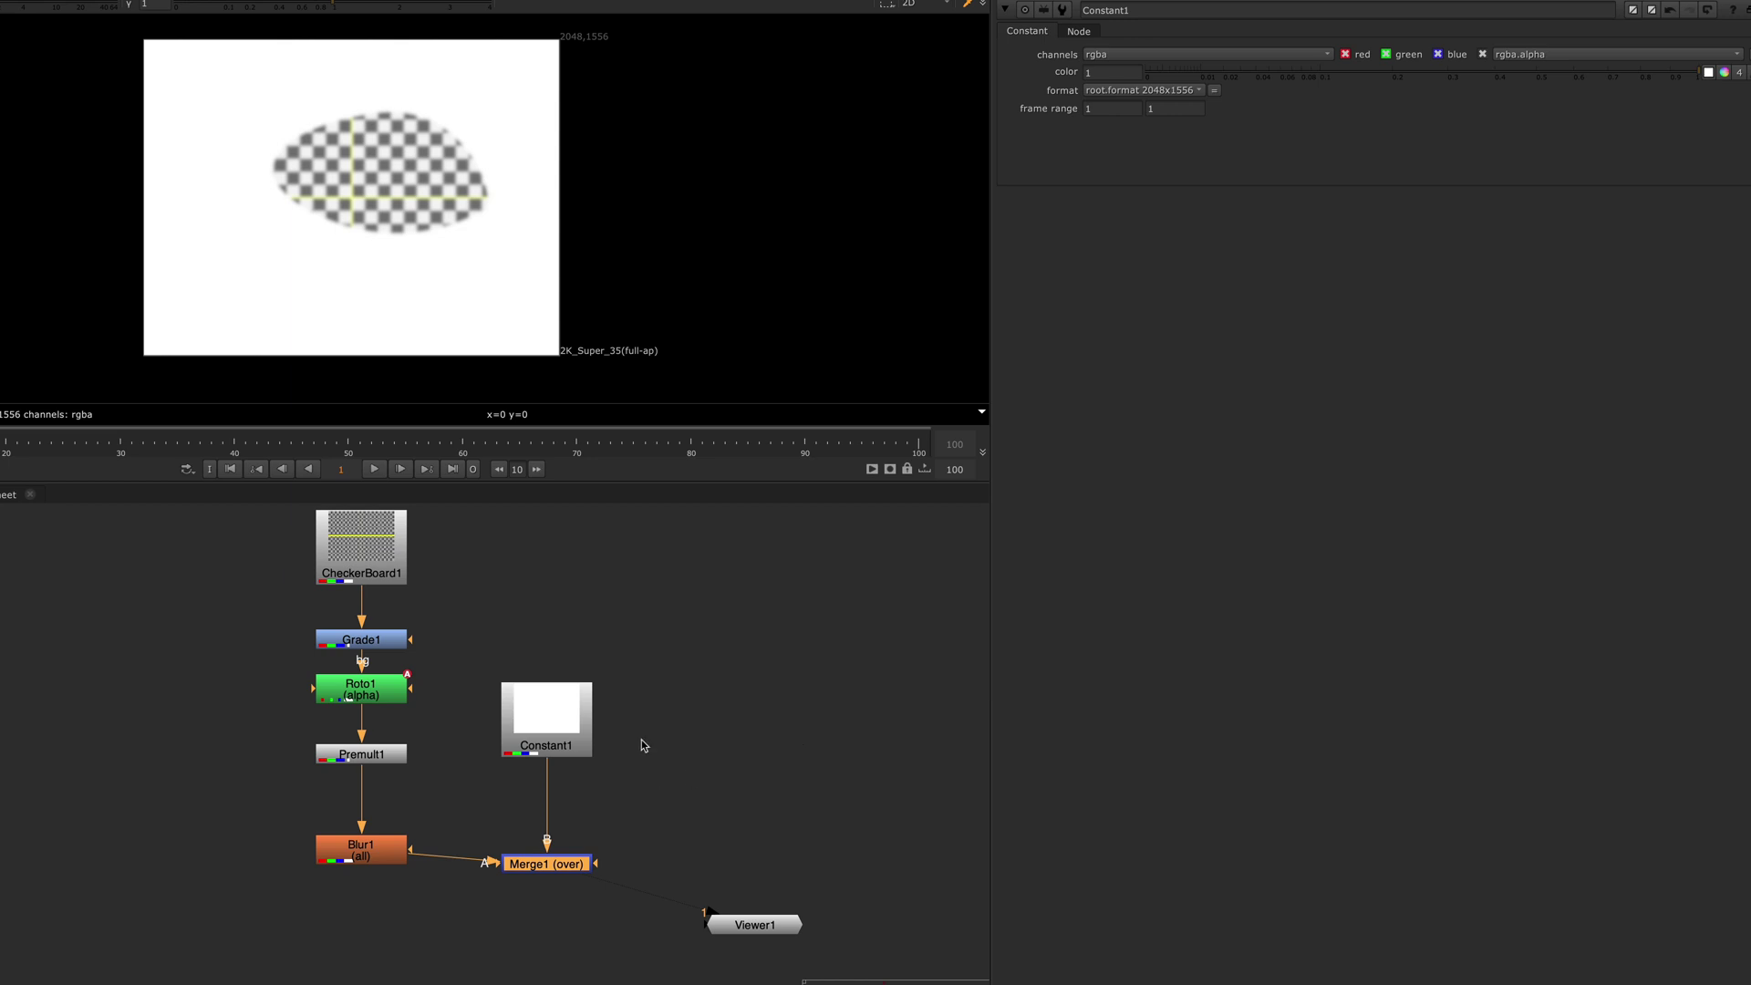
- Move Roto1 out of the node column and back into line between Grade1 and Premult1
left_click_drag(339, 693, 286, 696)
left_click(345, 720)
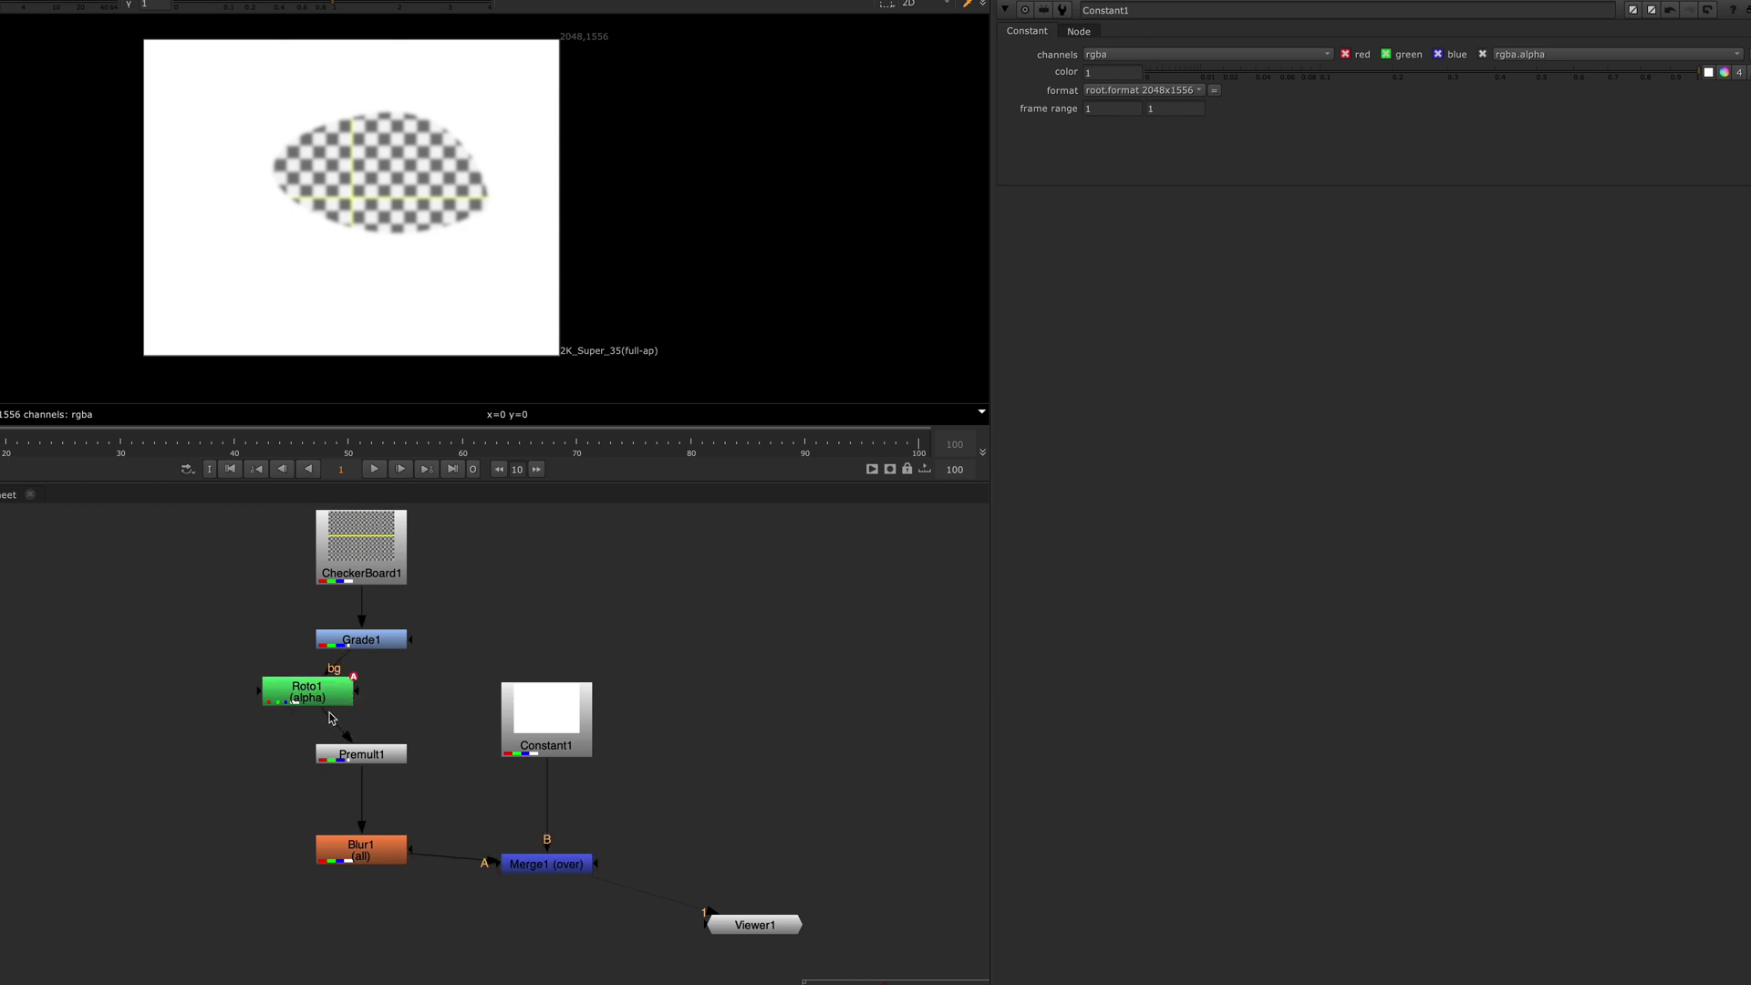
left_click_drag(385, 646, 384, 696)
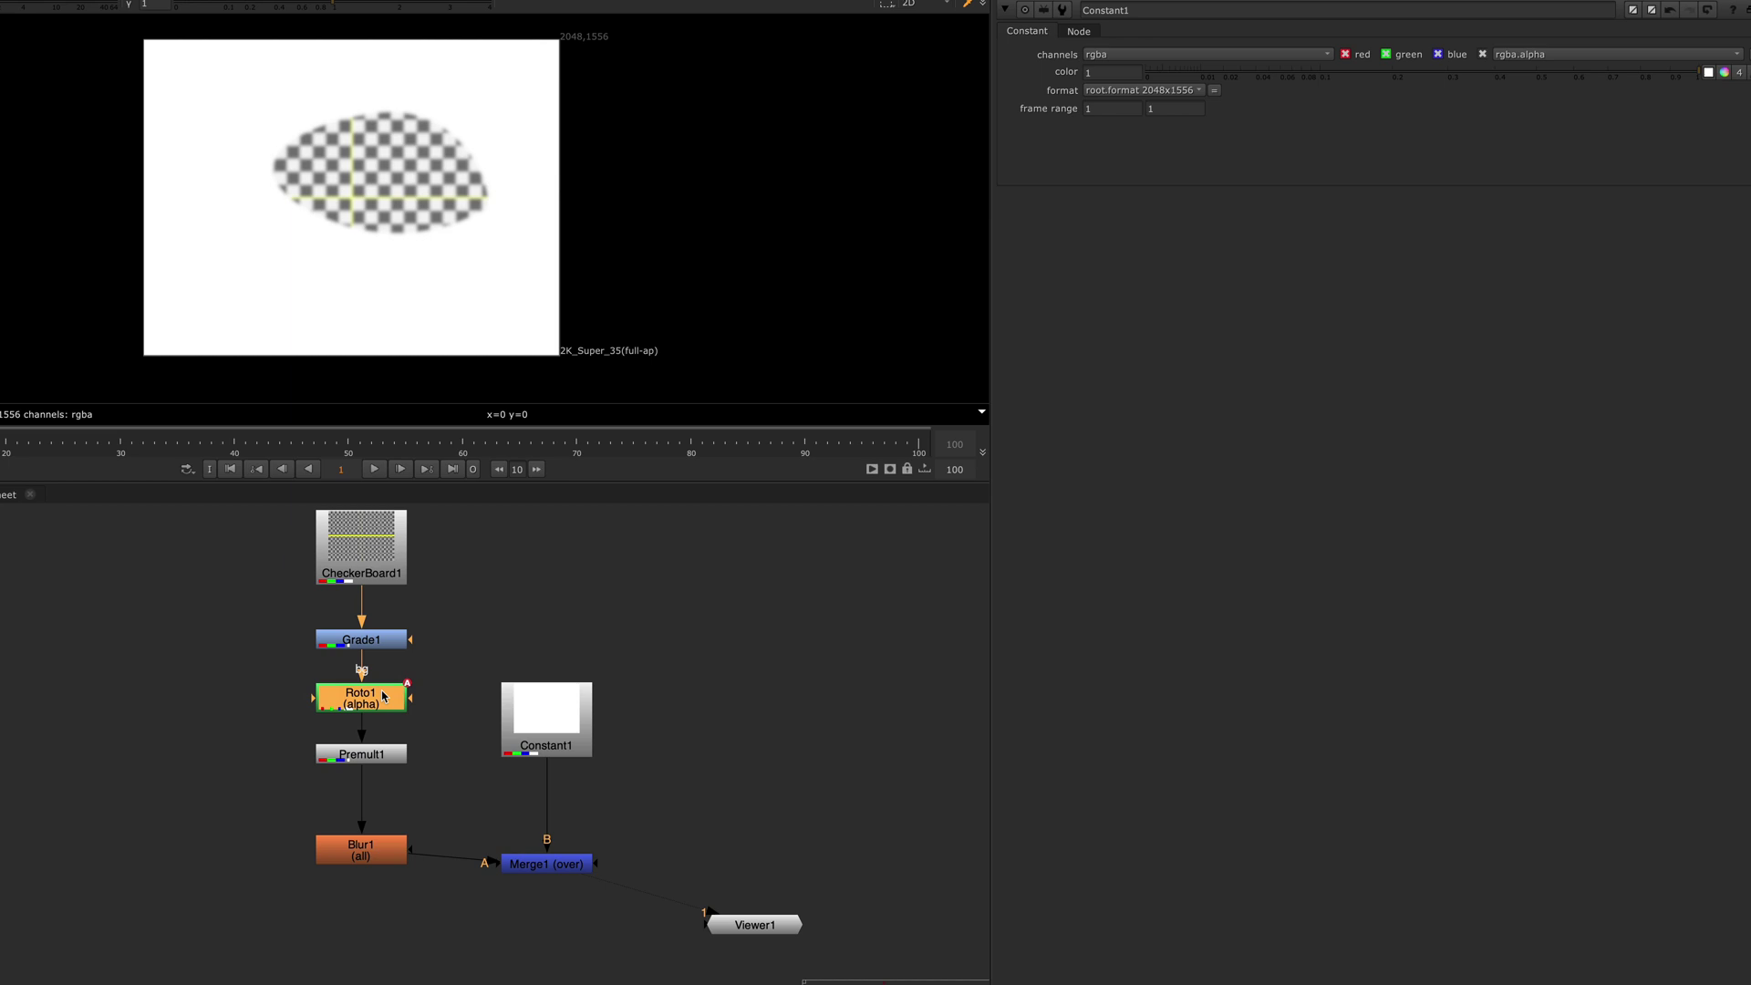